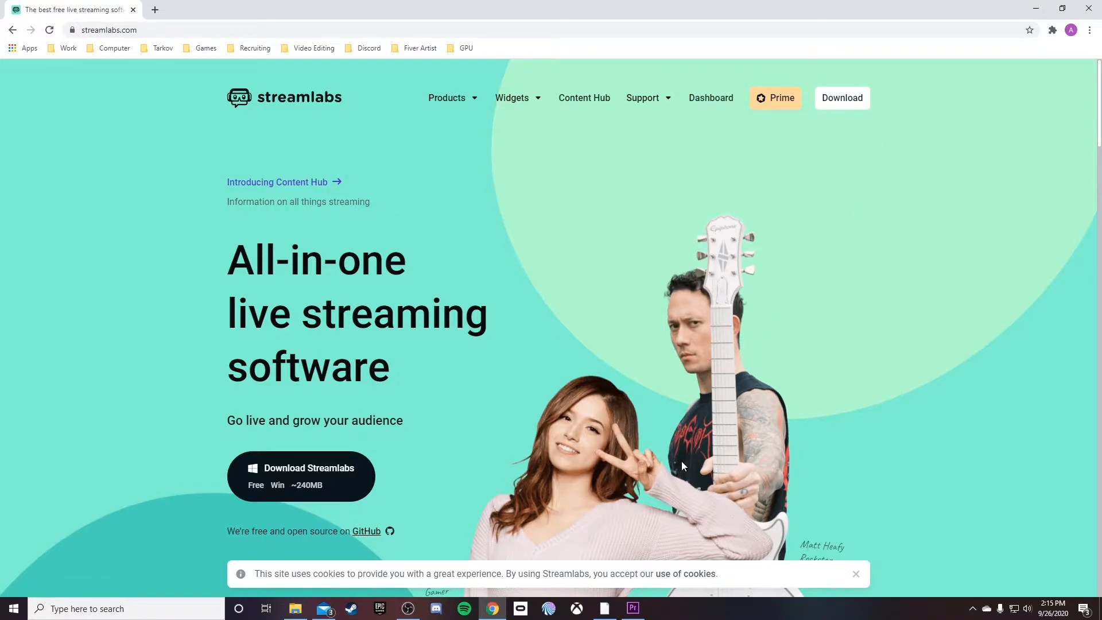
- Switch to Streamlabs OBS, expand the stream chat beside the preview and check its list of users
left_click(604, 611)
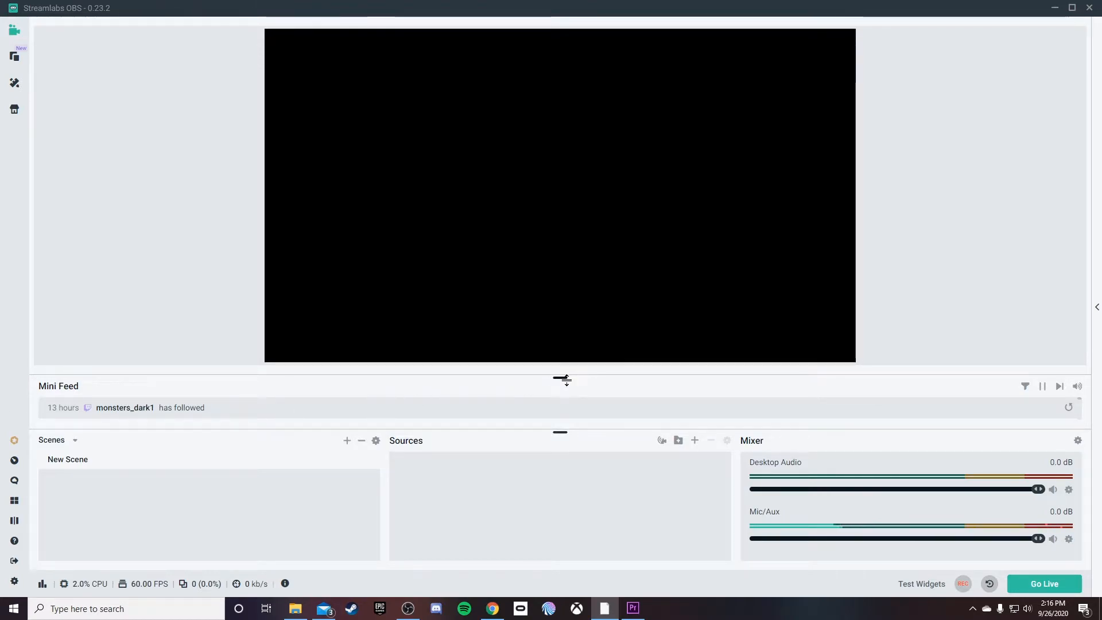
left_click_drag(566, 378, 550, 402)
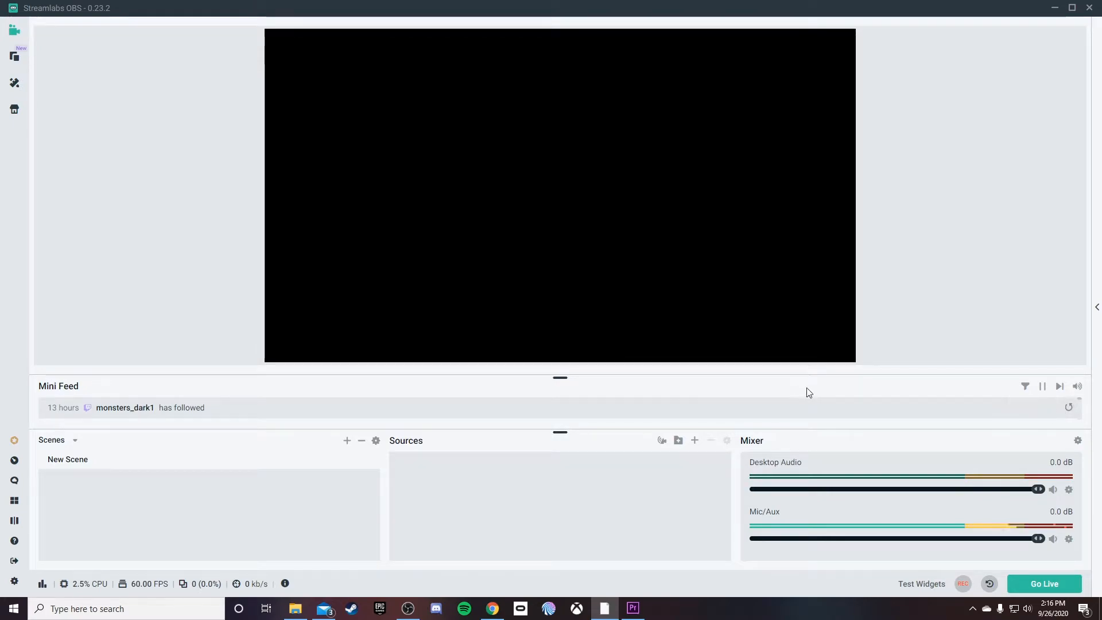
left_click(1097, 309)
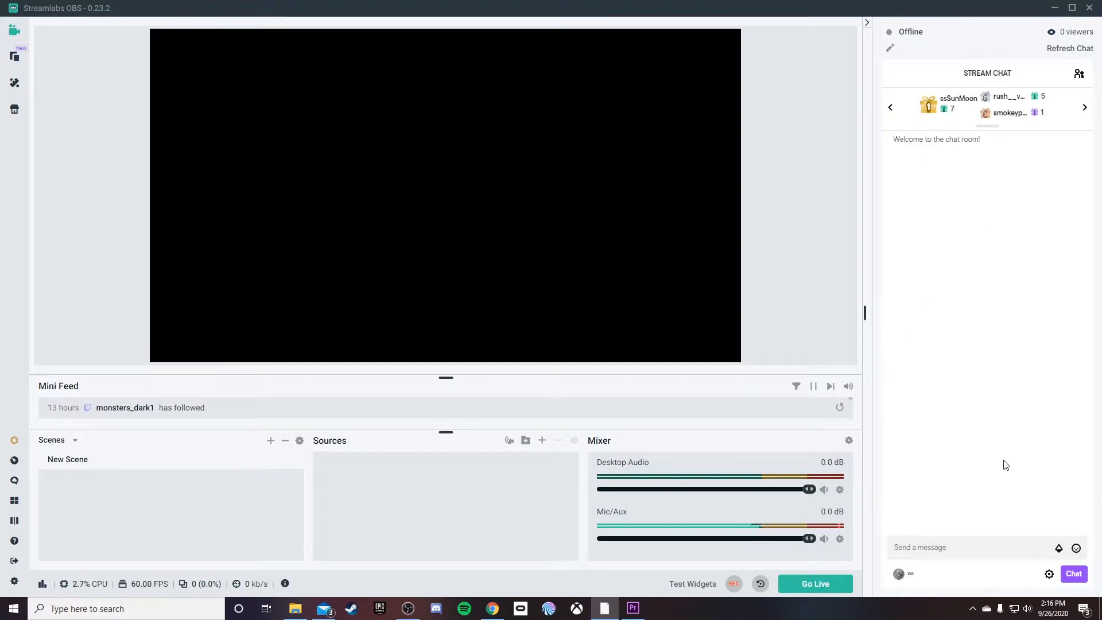
left_click(1078, 76)
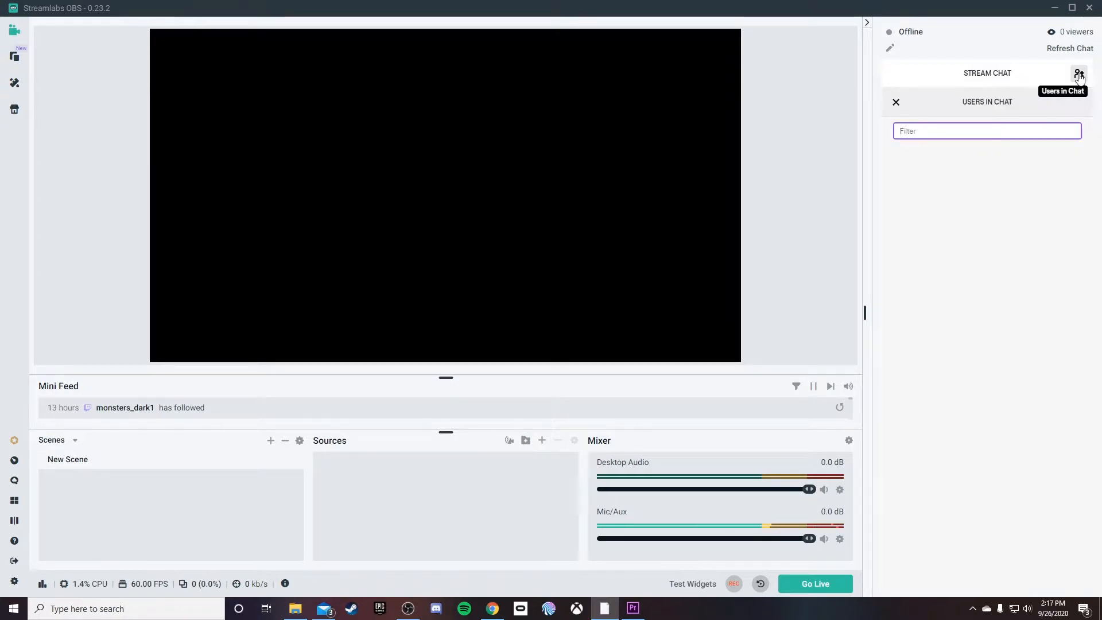
left_click(1078, 76)
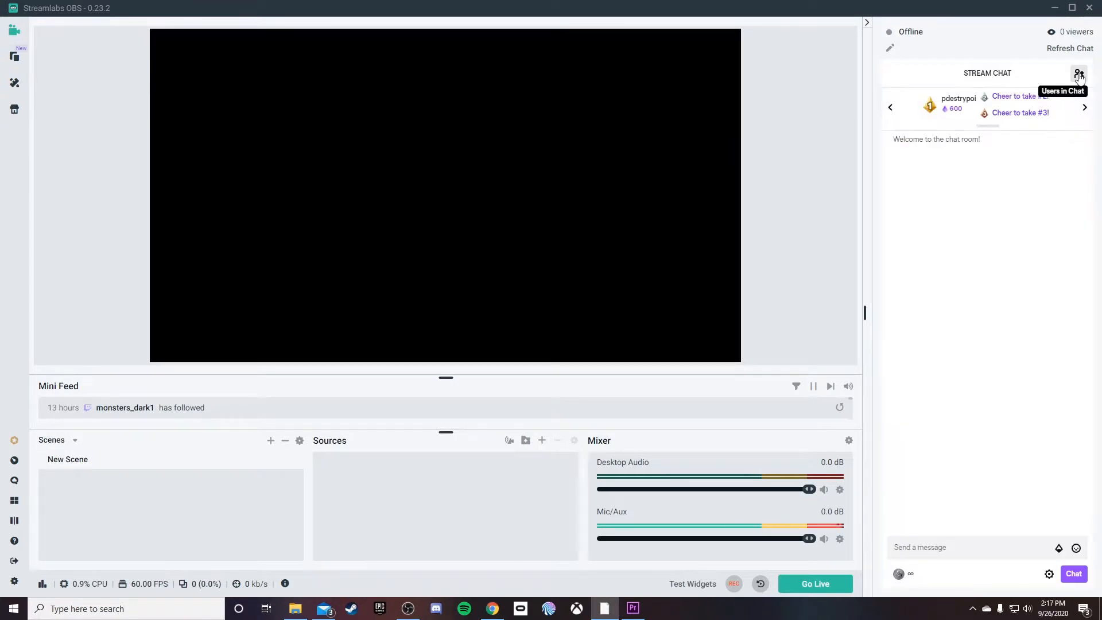
- Review the title, game and tags in the stream info and close it without updating
left_click(890, 48)
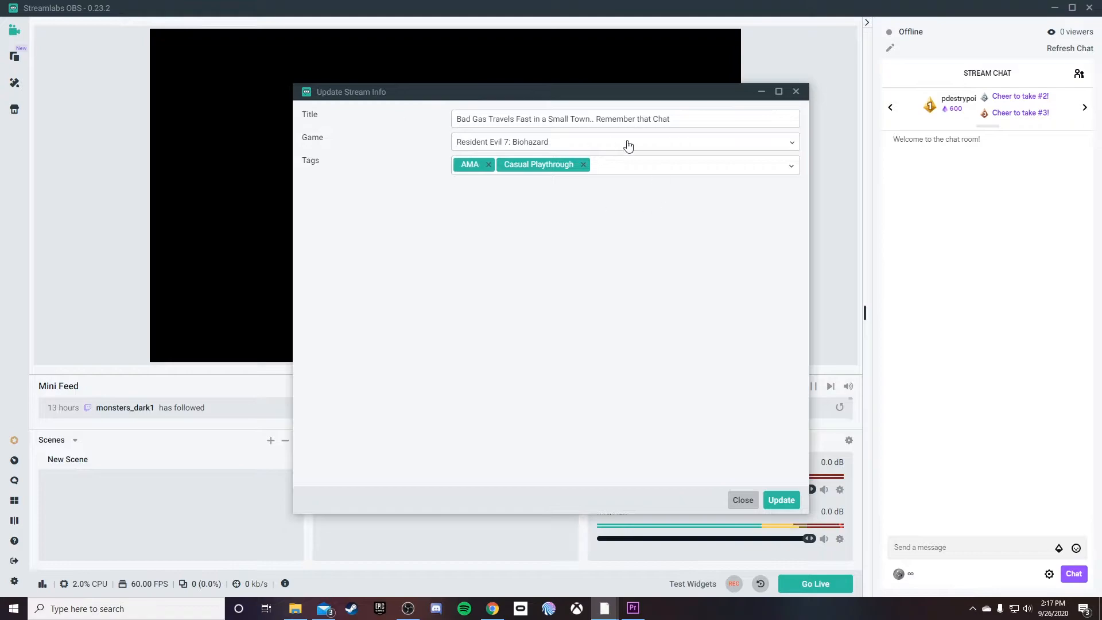
left_click(584, 140)
left_click(550, 162)
left_click(795, 95)
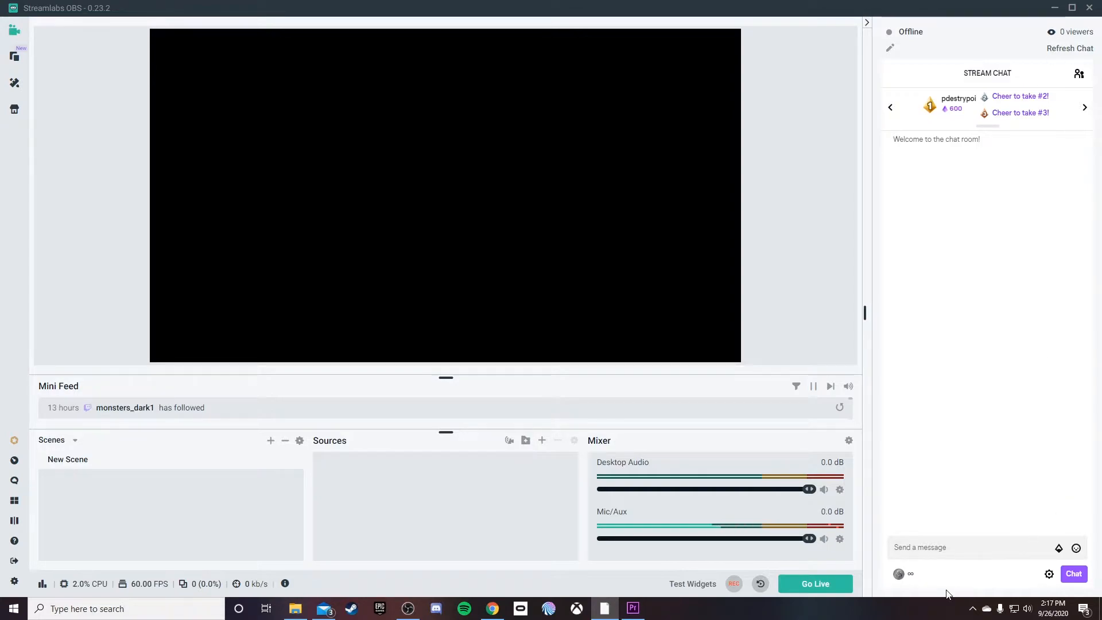
left_click(907, 549)
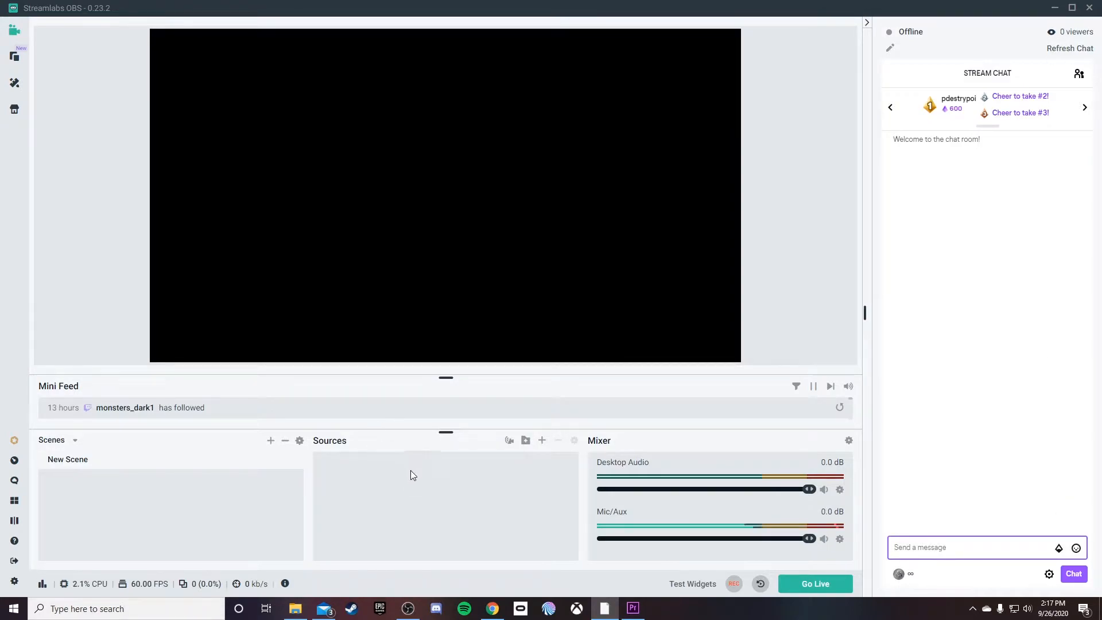
left_click(133, 515)
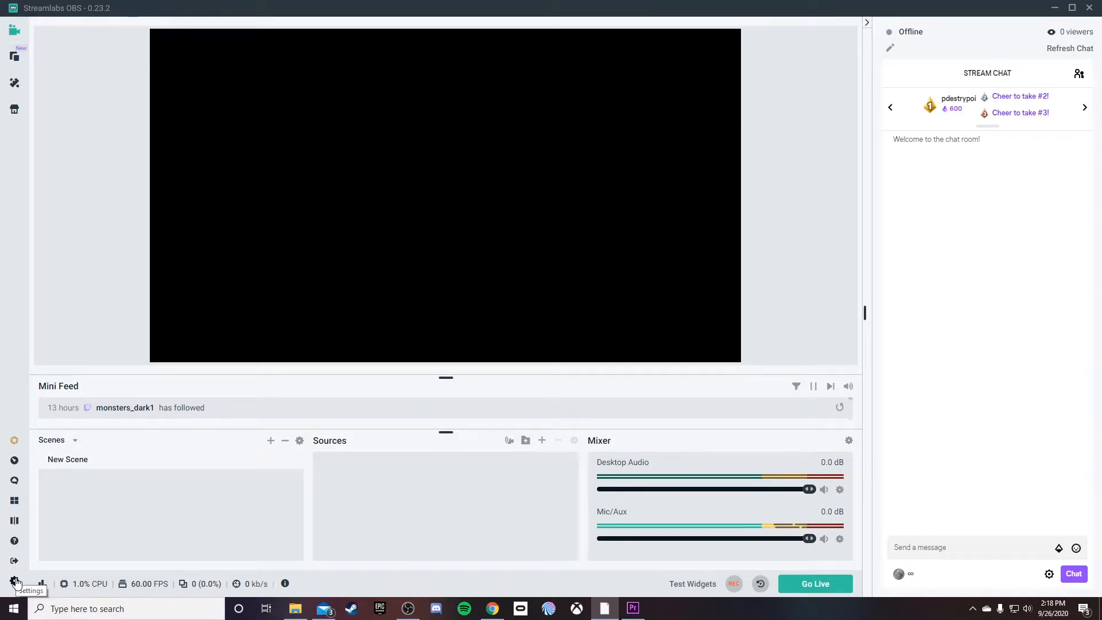
- Log out of the current account, reopen the sign-in page and check which other streaming platforms are offered
left_click(14, 561)
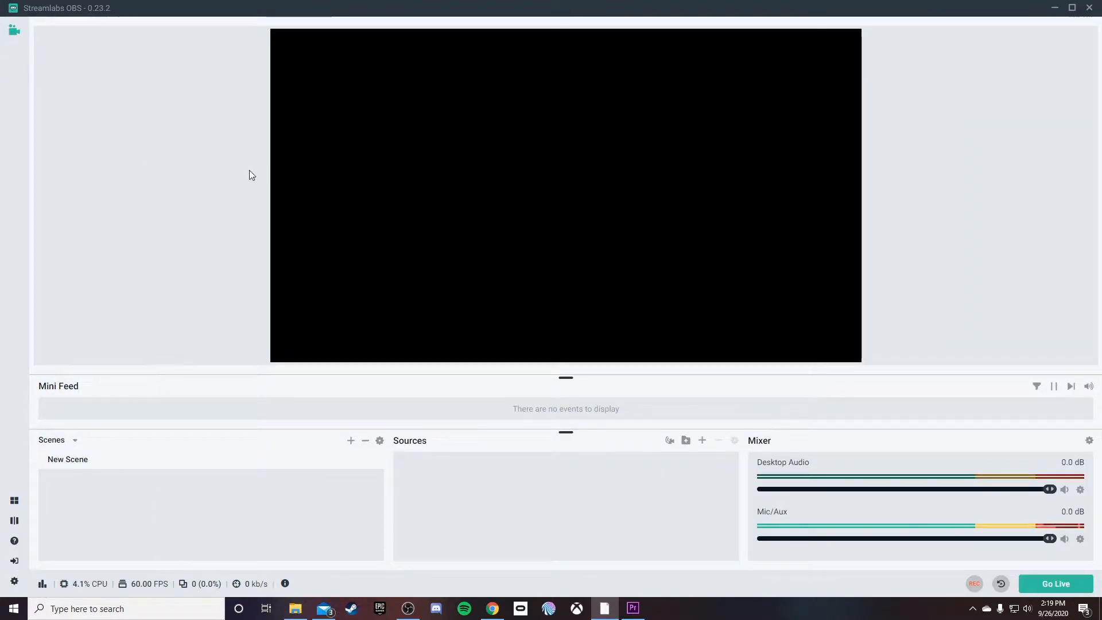
left_click(15, 561)
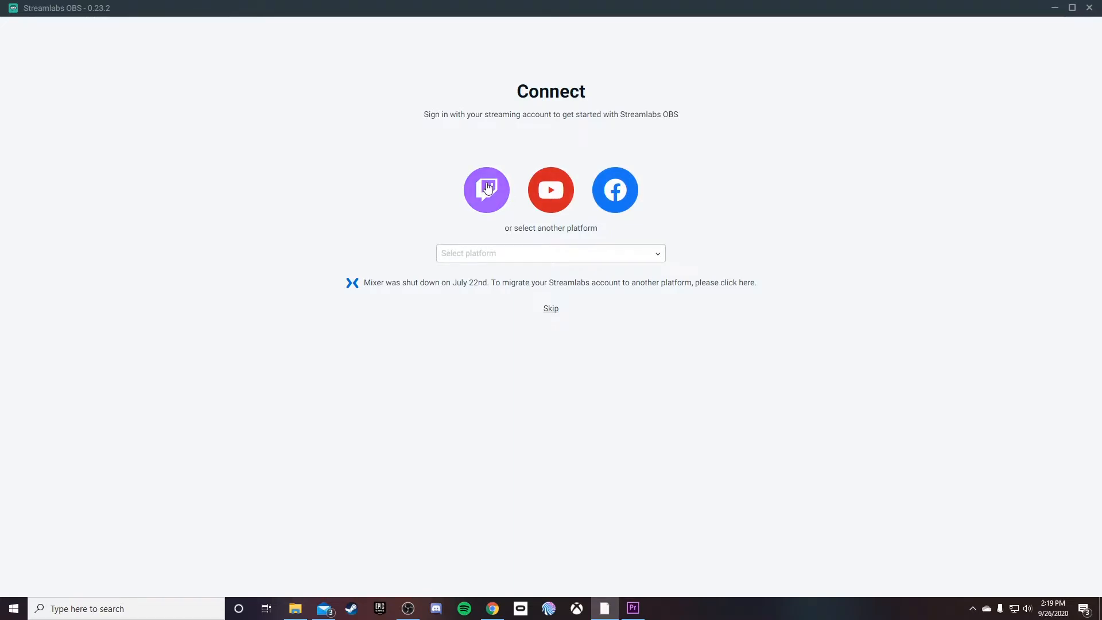
left_click(469, 254)
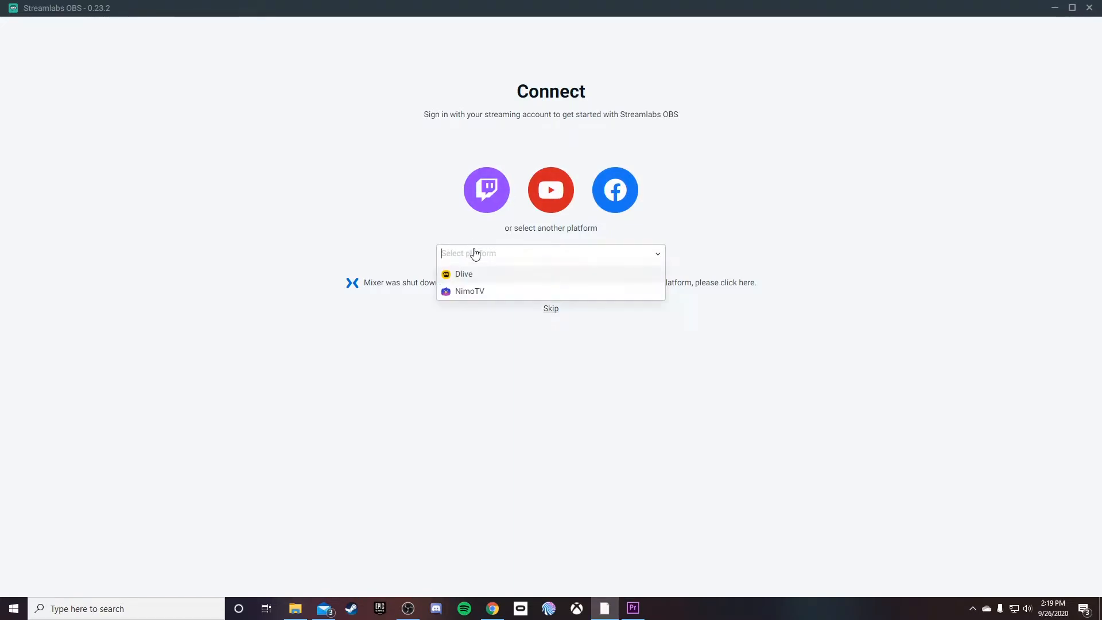
- Log in through Twitch with the account's username and password
left_click(482, 197)
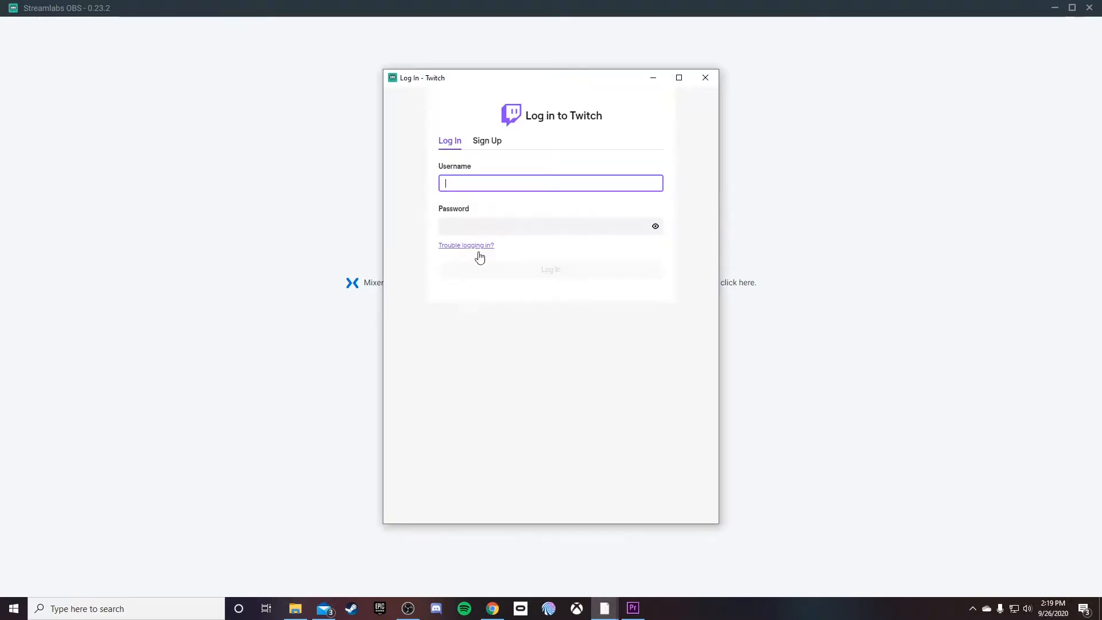
type("DUBG_TV")
left_click(493, 226)
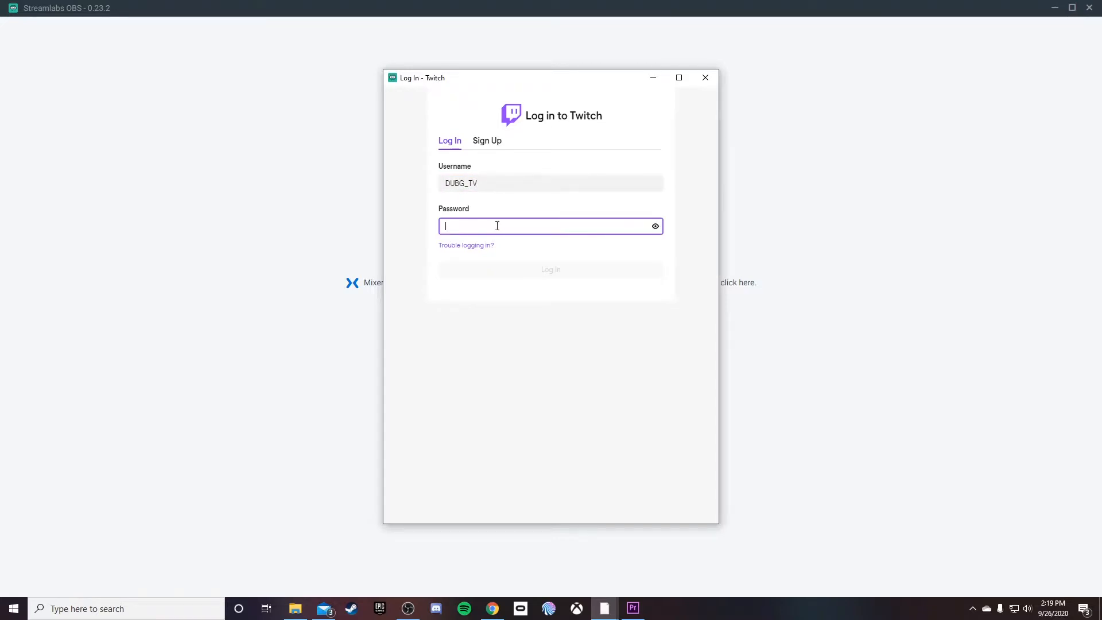
type("••••••••")
left_click(544, 270)
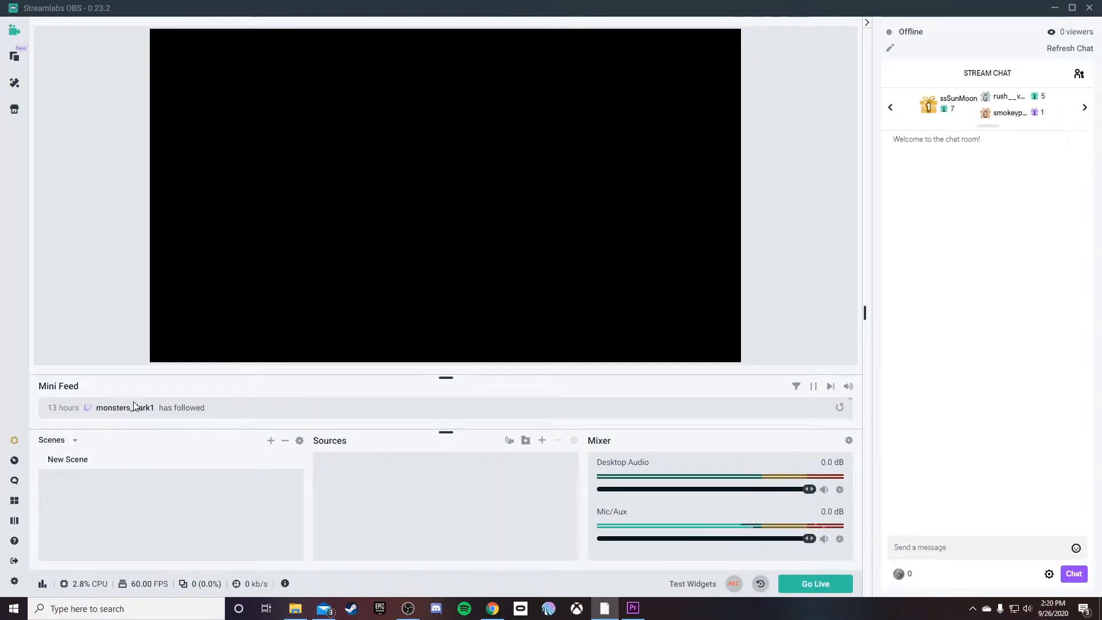
- Open the application settings and review the linked stream destinations
left_click(14, 581)
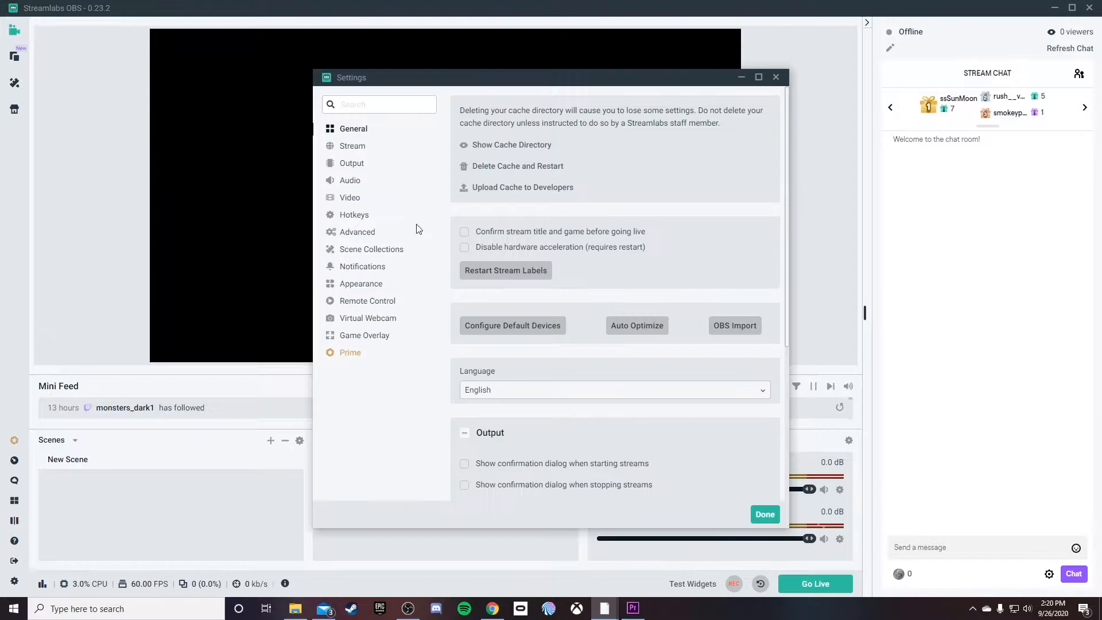
left_click(358, 150)
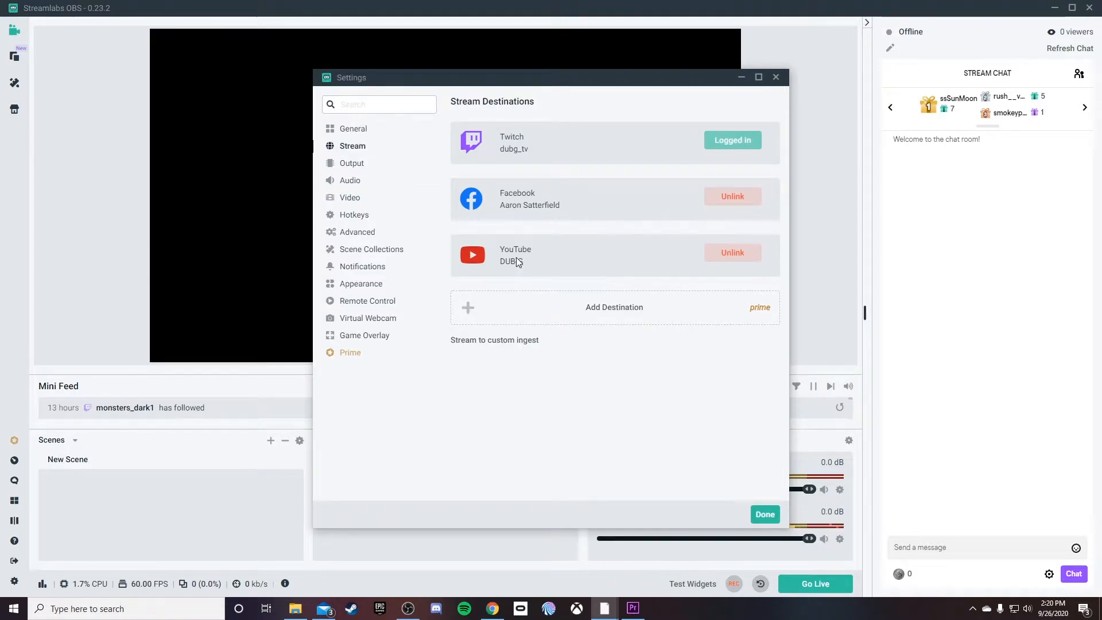
left_click(348, 164)
left_click(356, 149)
- In the streaming output settings, check the audio track and choose Software (x264) as the encoder
left_click(358, 162)
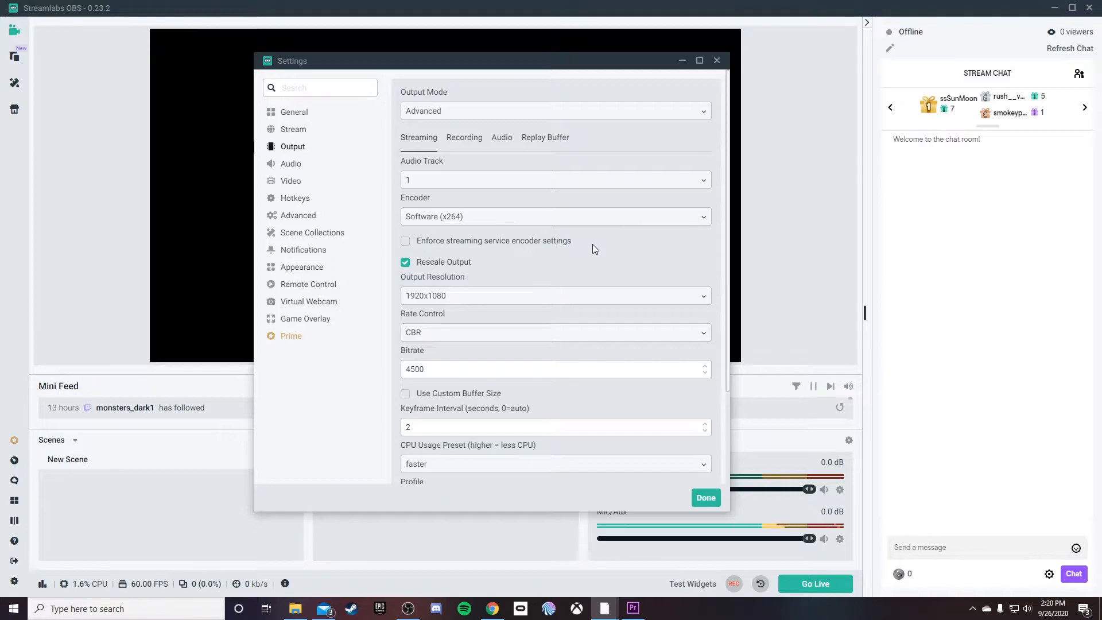
left_click(516, 222)
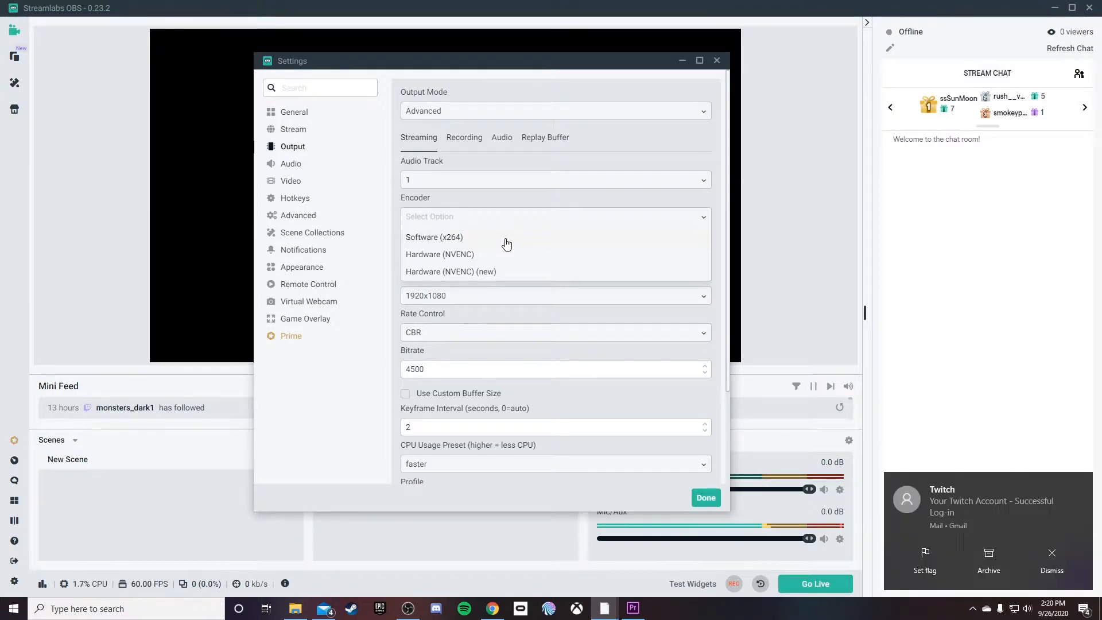
left_click(1058, 568)
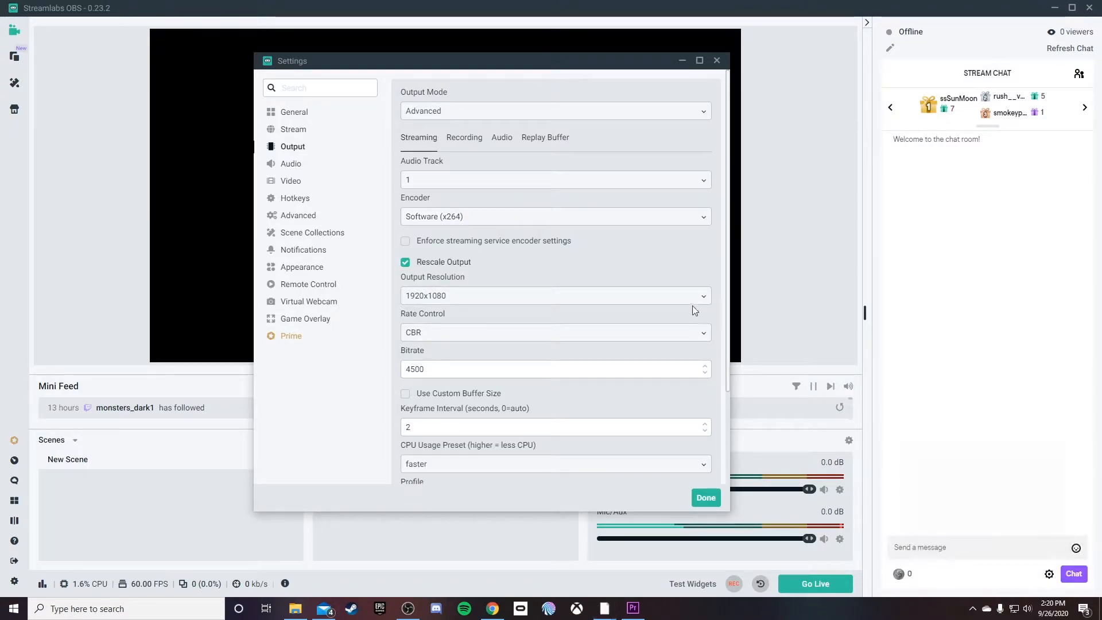
left_click(504, 176)
left_click(506, 174)
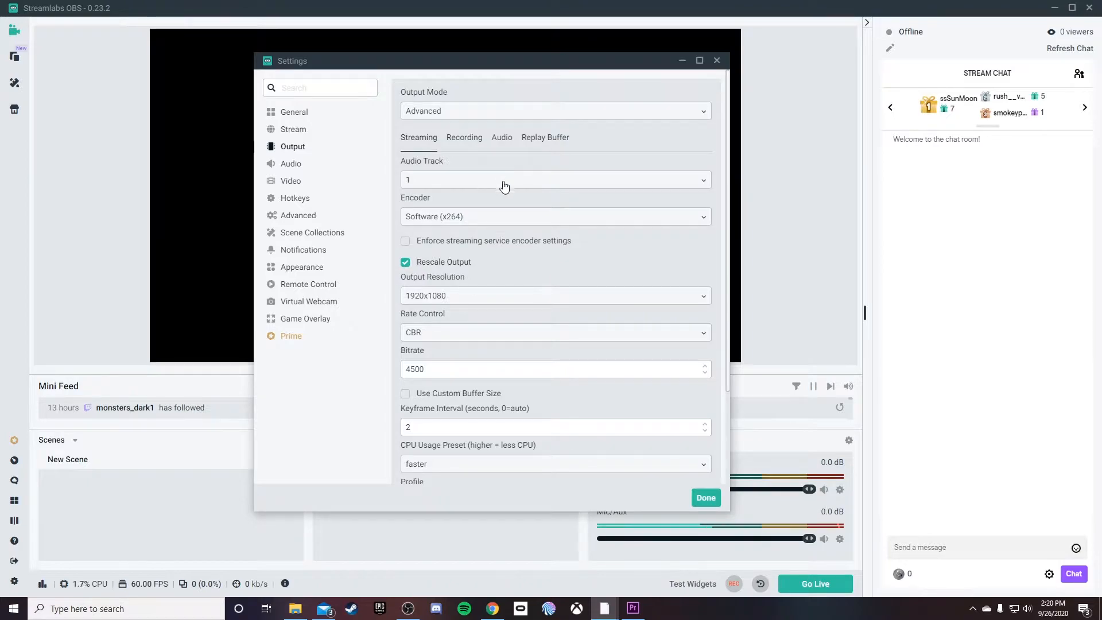
left_click(492, 217)
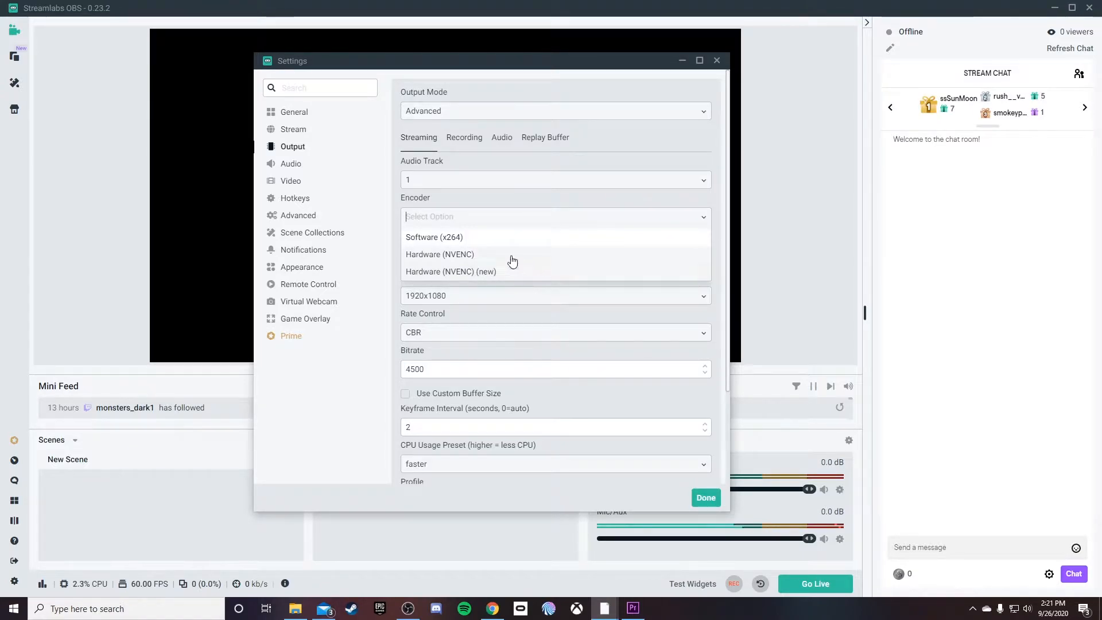
left_click(505, 237)
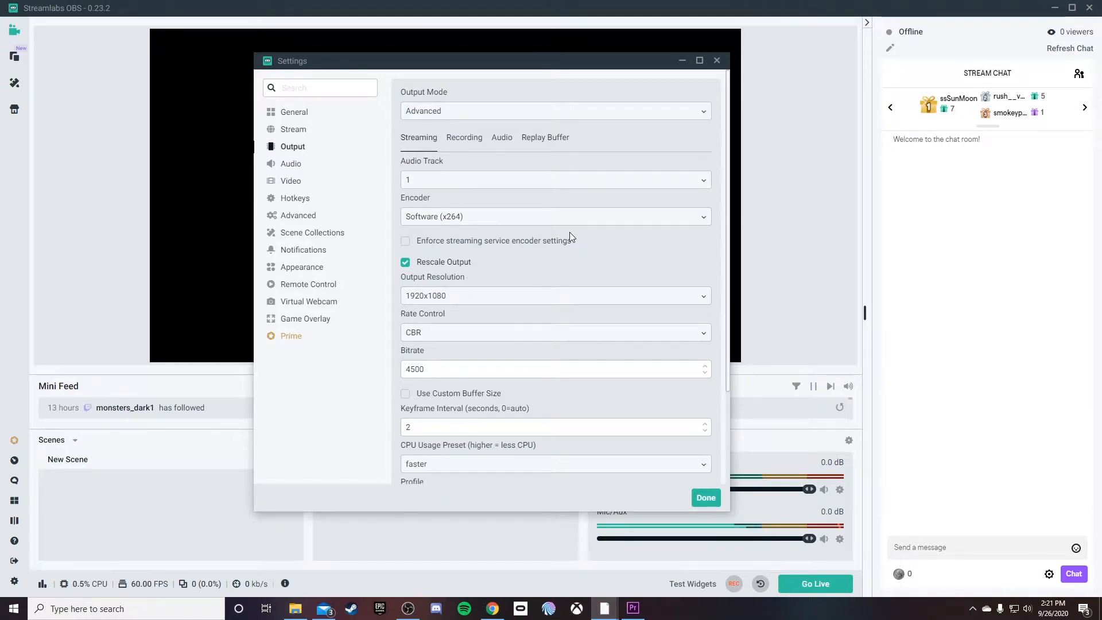
- Examine the output resolution and CPU usage preset options in the streaming output settings
scroll(542, 241, "down", 3)
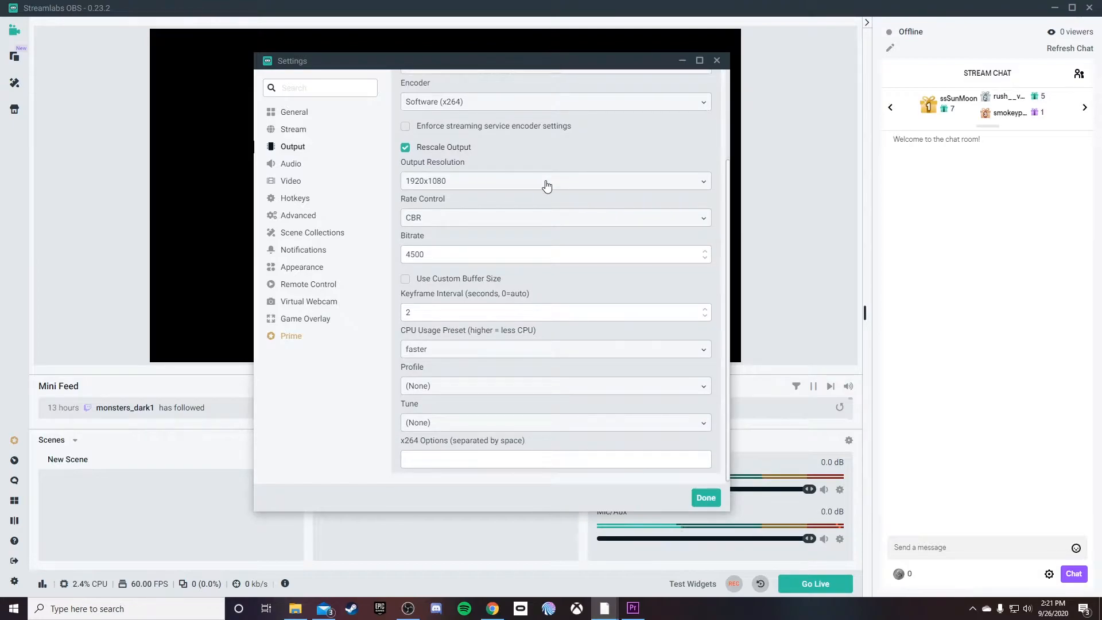
left_click(506, 190)
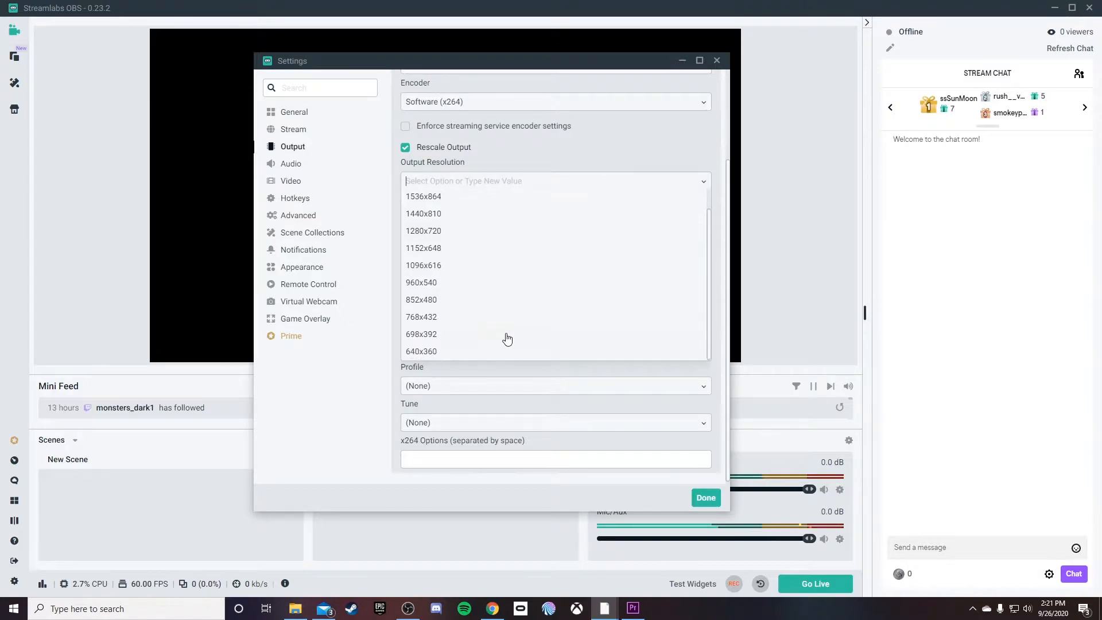
scroll(499, 310, "down", 1)
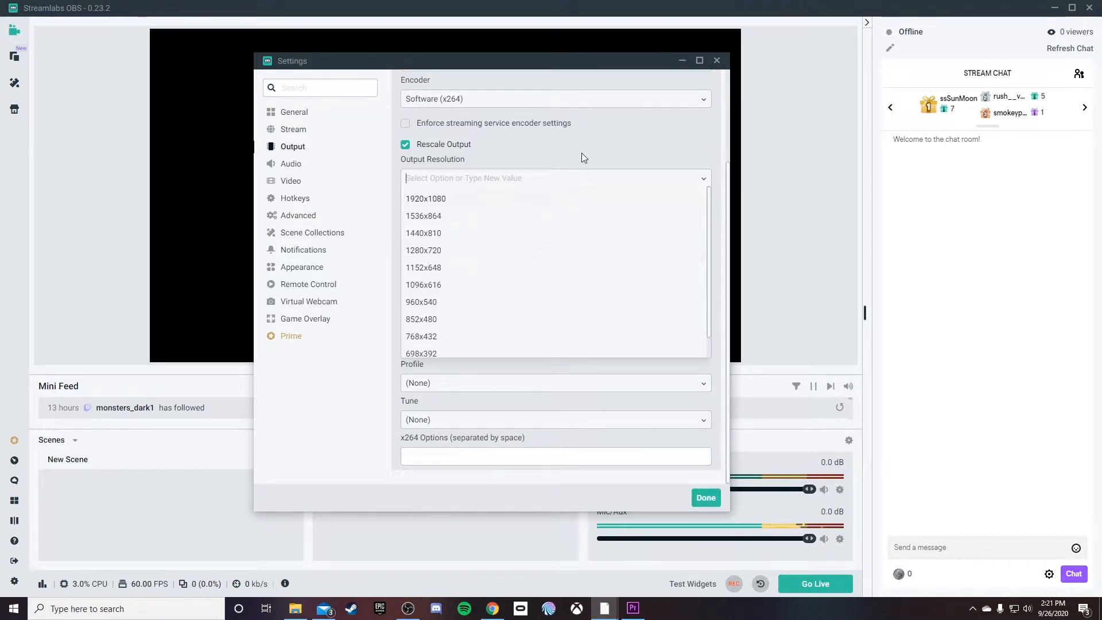
left_click(580, 175)
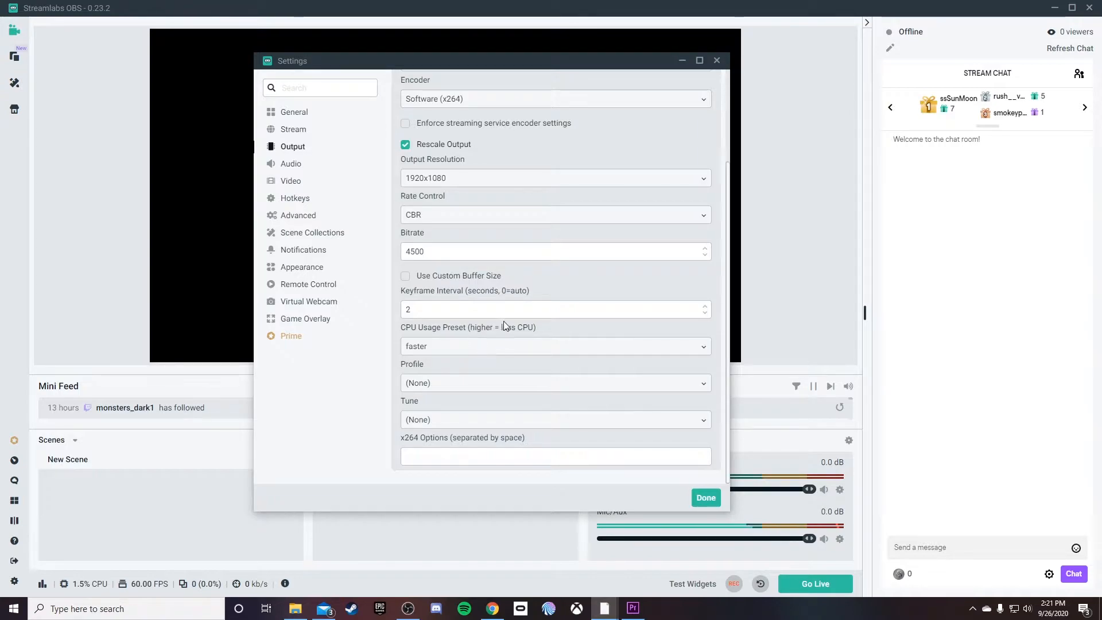
left_click(499, 347)
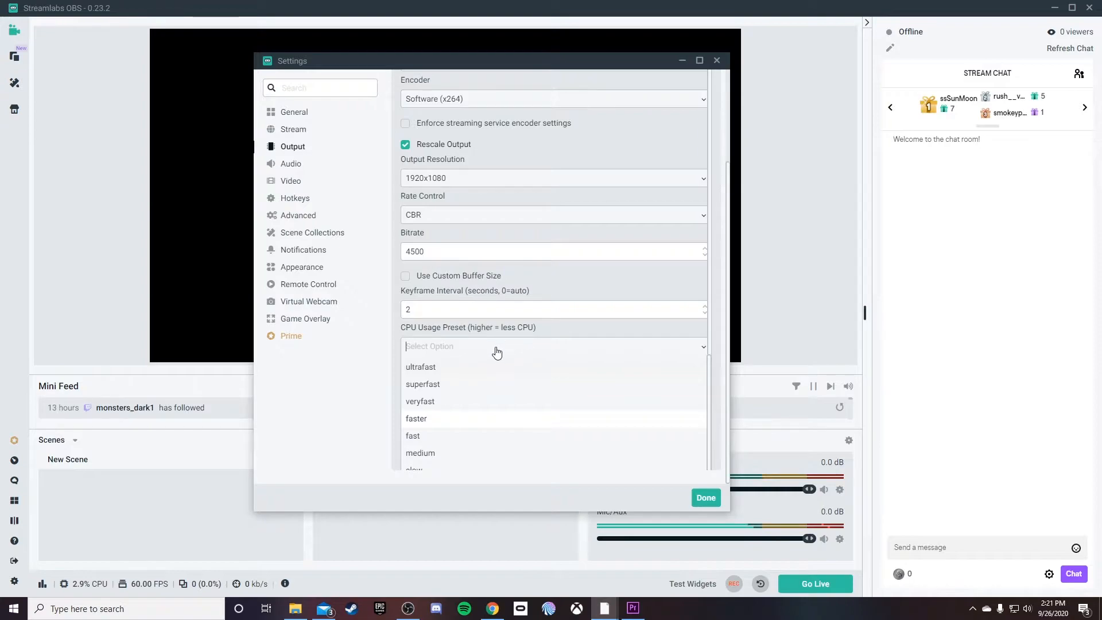
left_click(695, 347)
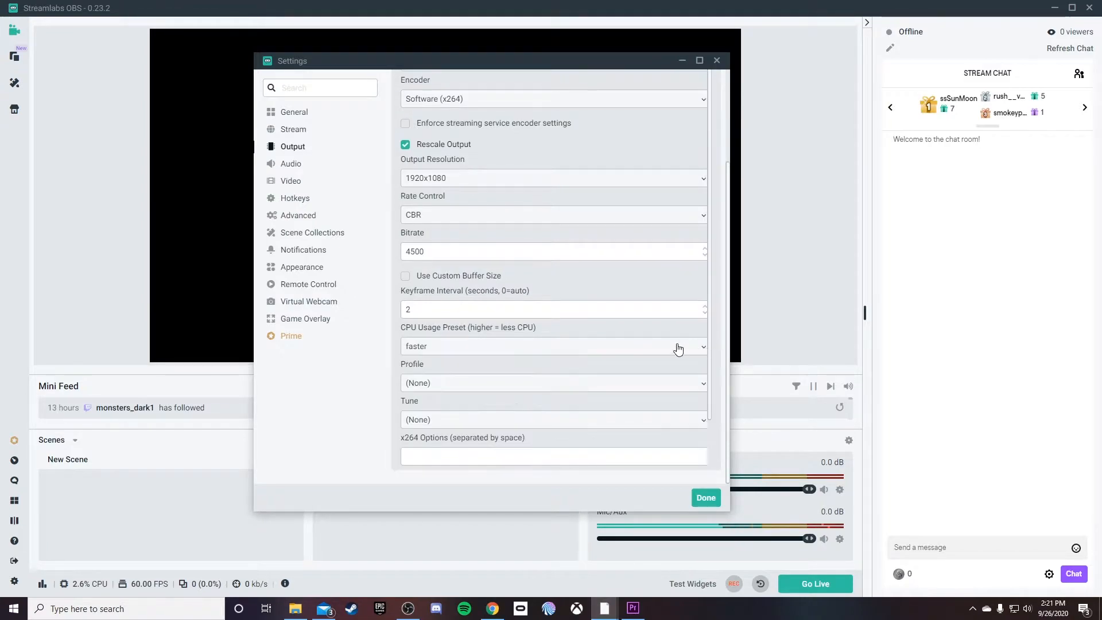
scroll(436, 379, "up", 3)
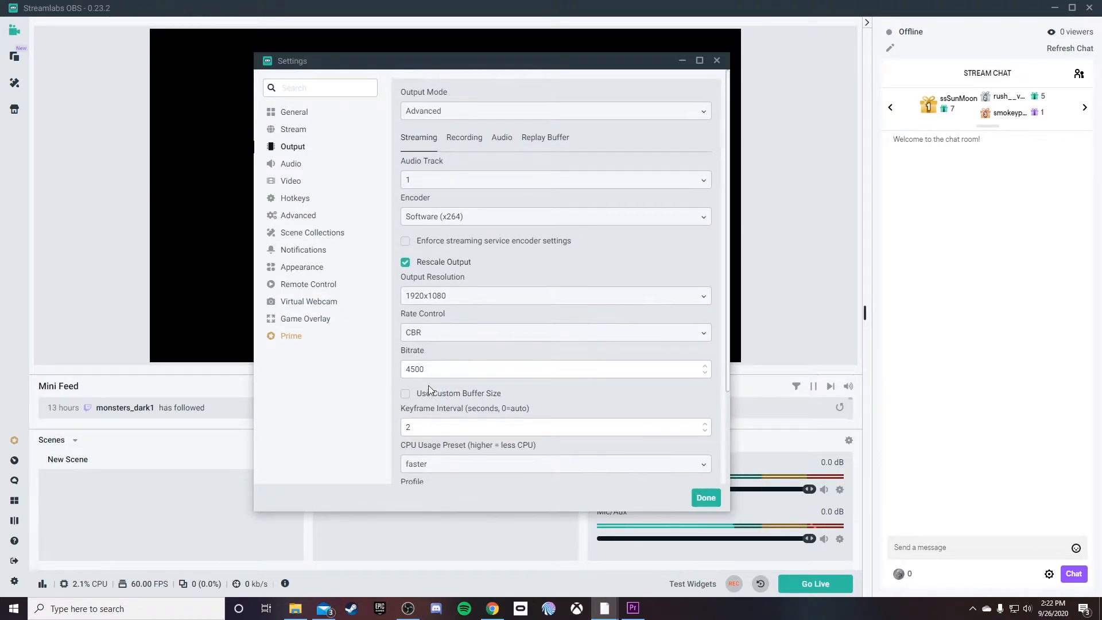
- Examine the device options for Desktop Audio Device 1 and Mic/Auxiliary Device 1 in the audio settings
left_click(295, 164)
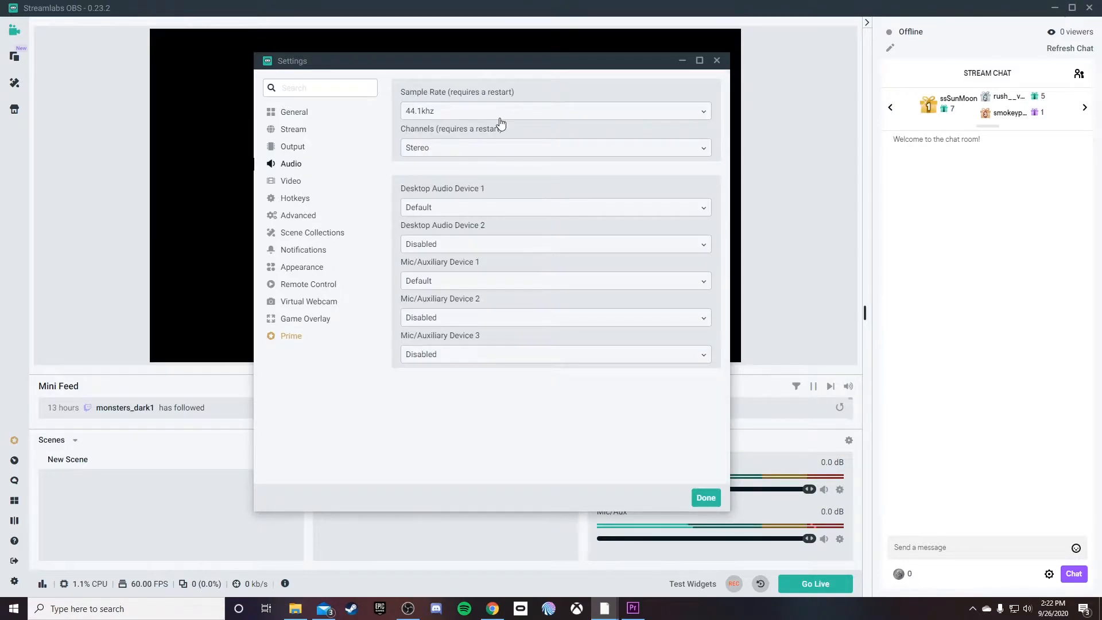
left_click(496, 213)
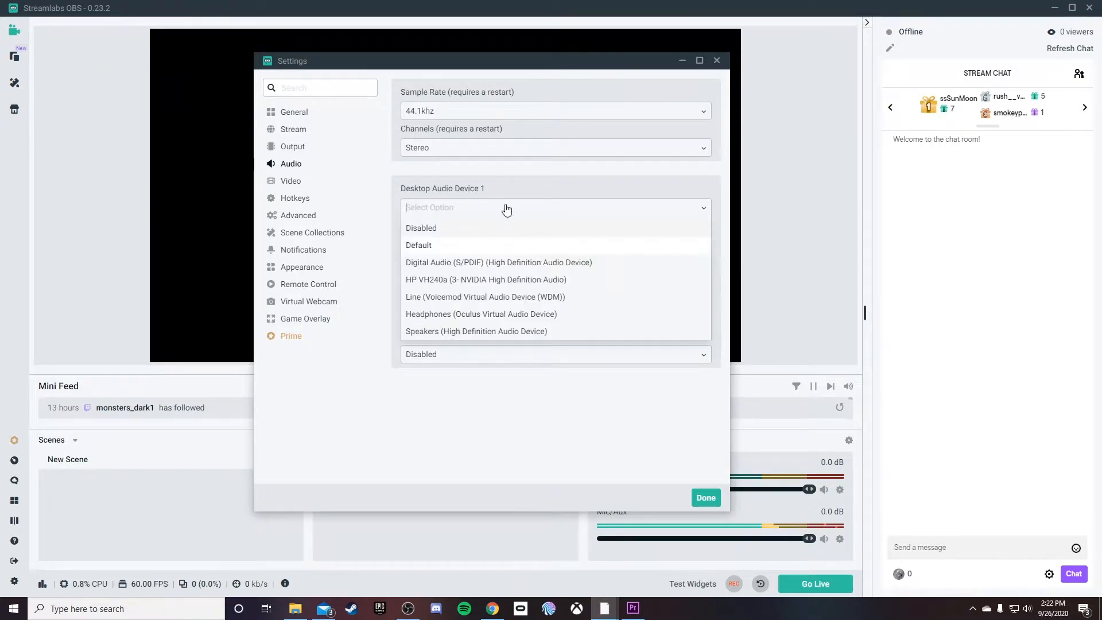
key("Return")
left_click(514, 279)
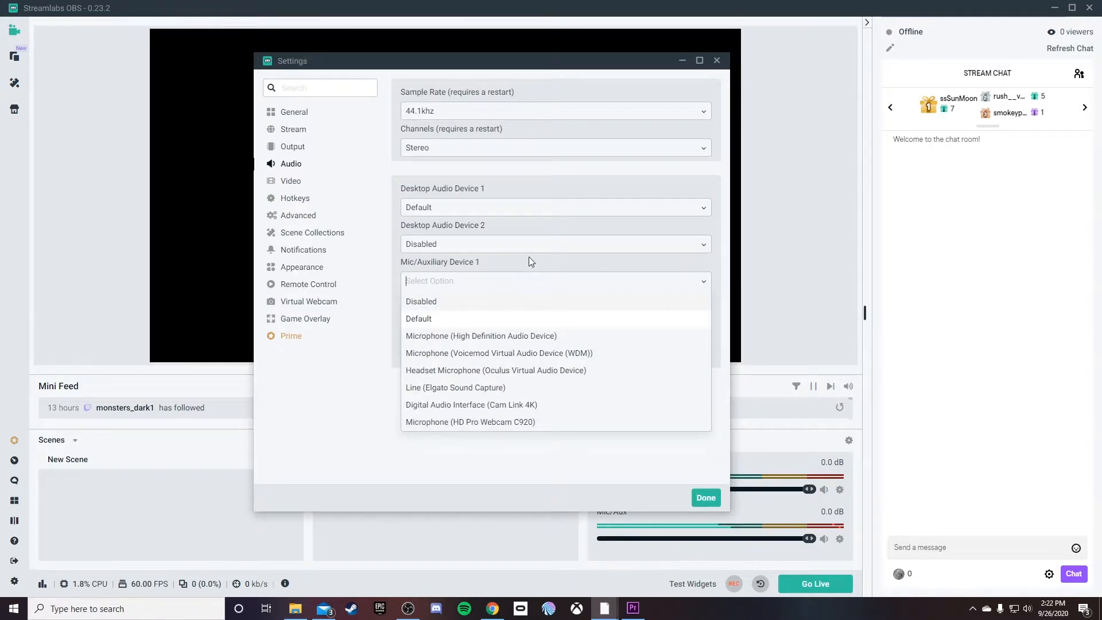
left_click(528, 262)
left_click(536, 210)
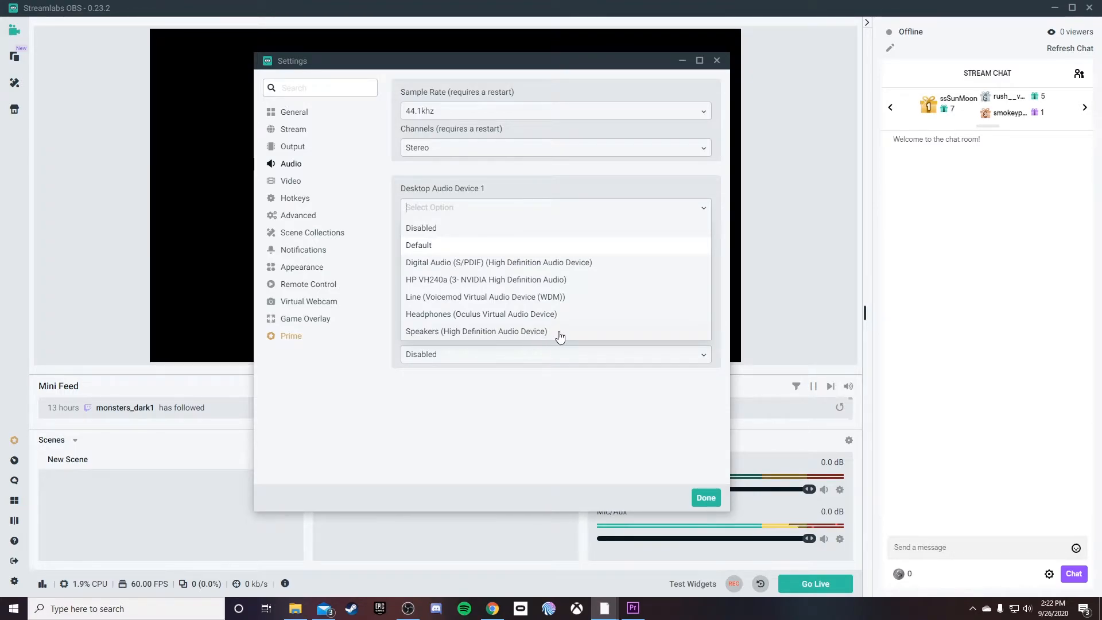
left_click(546, 370)
- In the video settings, review the downscale filter options and choose 60 as the common FPS value
left_click(297, 184)
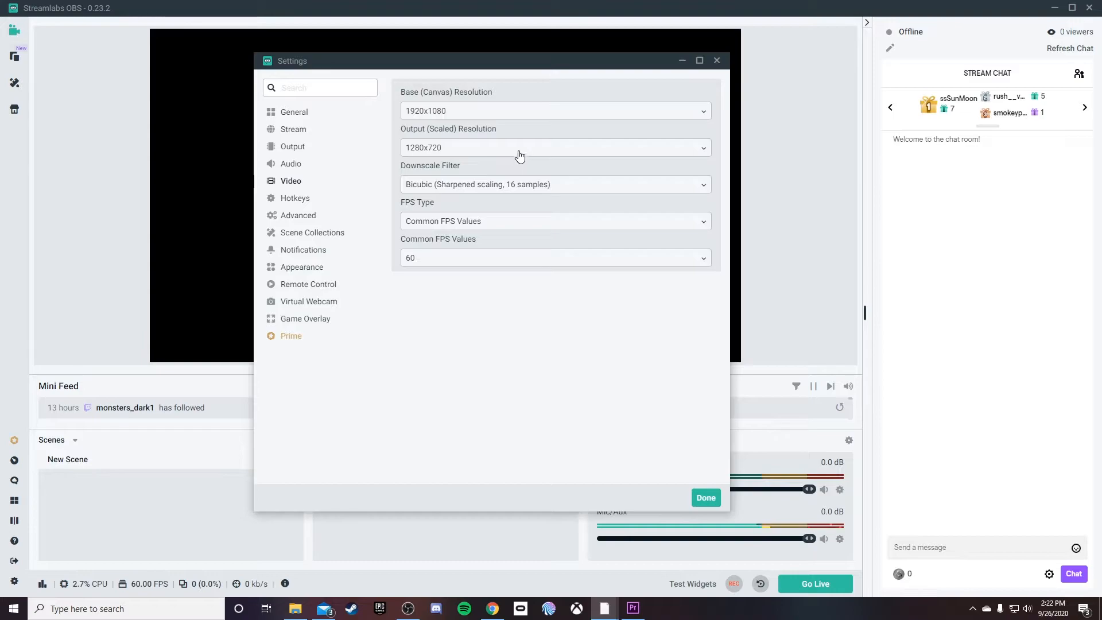
left_click(581, 186)
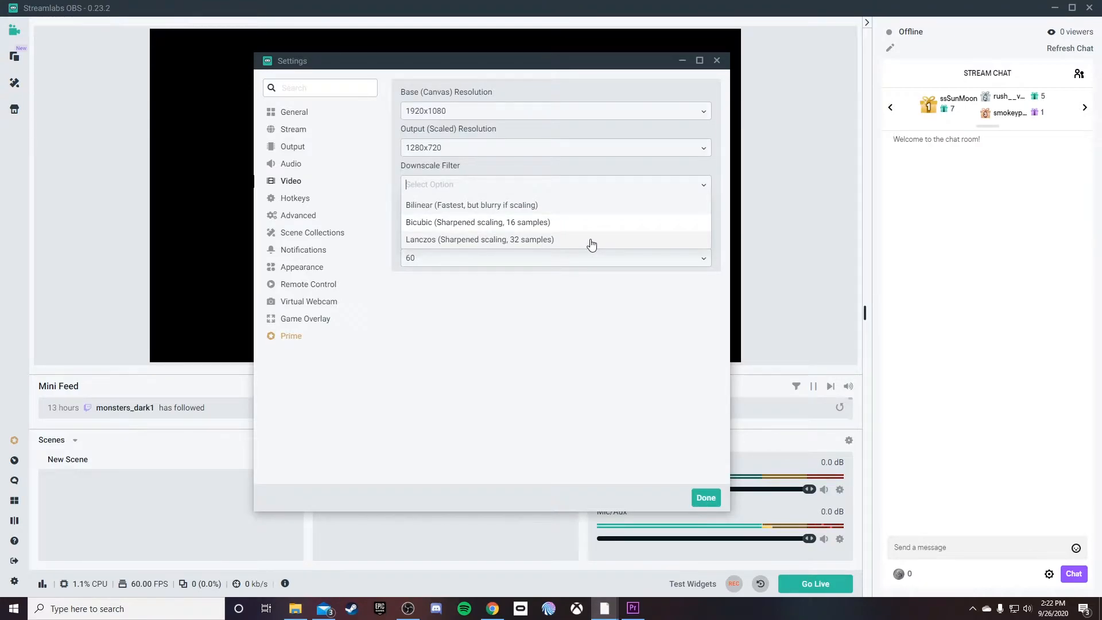
left_click(565, 319)
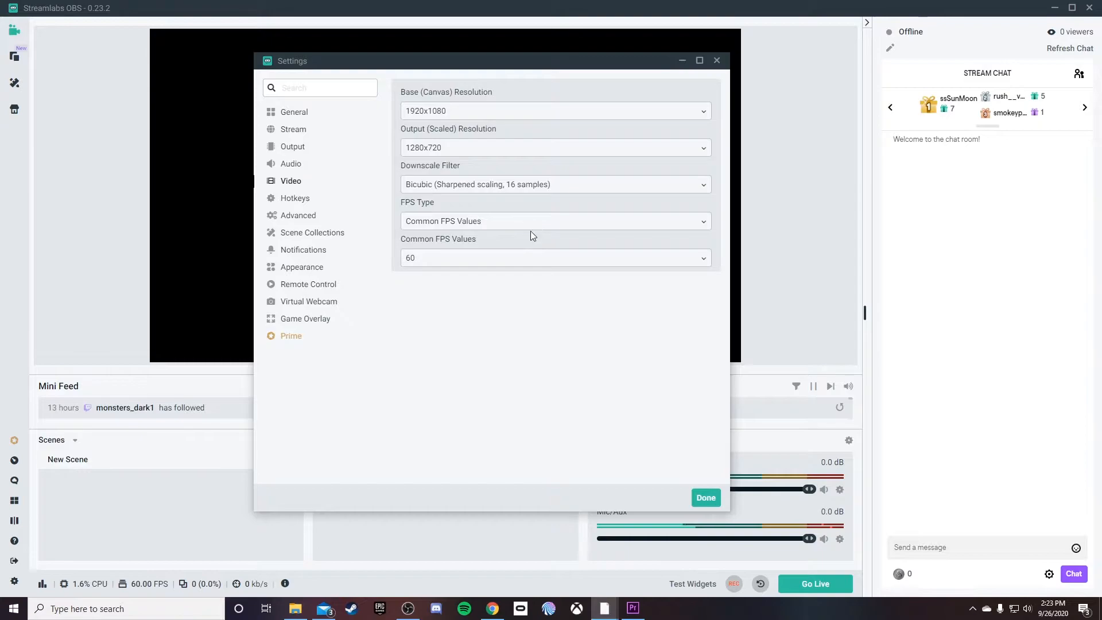
left_click(511, 263)
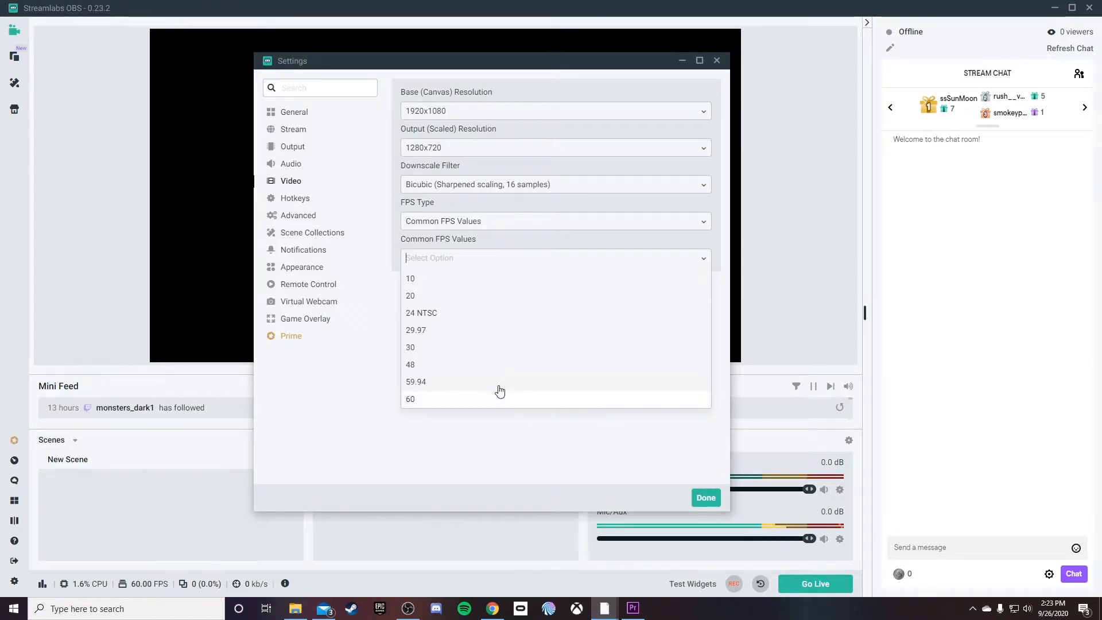
left_click(480, 399)
- Look through the hotkey, advanced, scene collection and notification settings, and close the settings window
left_click(299, 199)
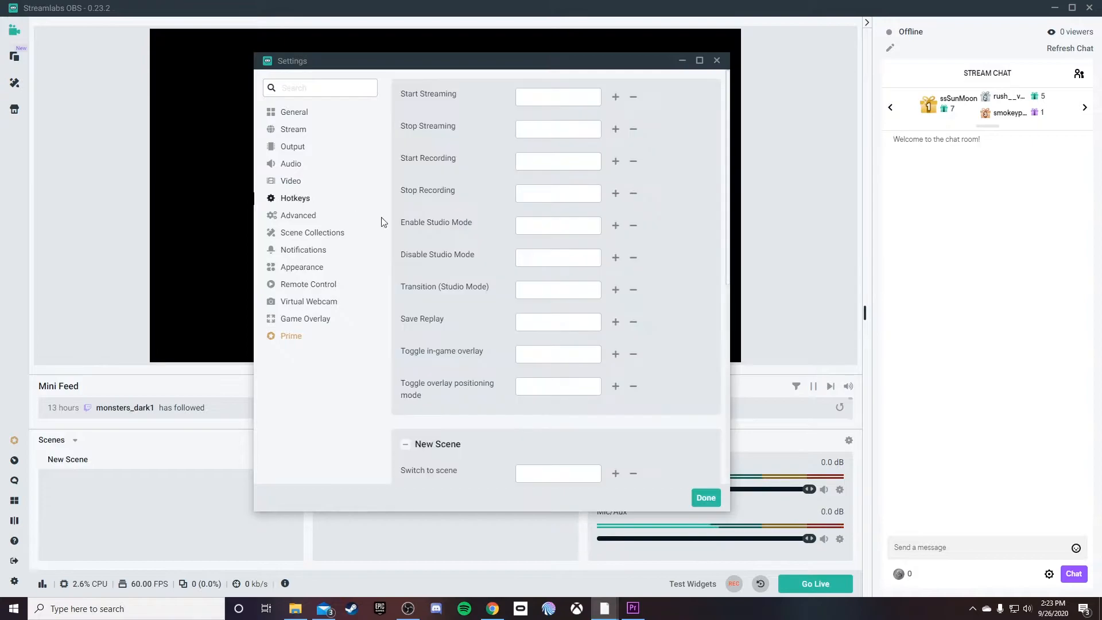
left_click(306, 218)
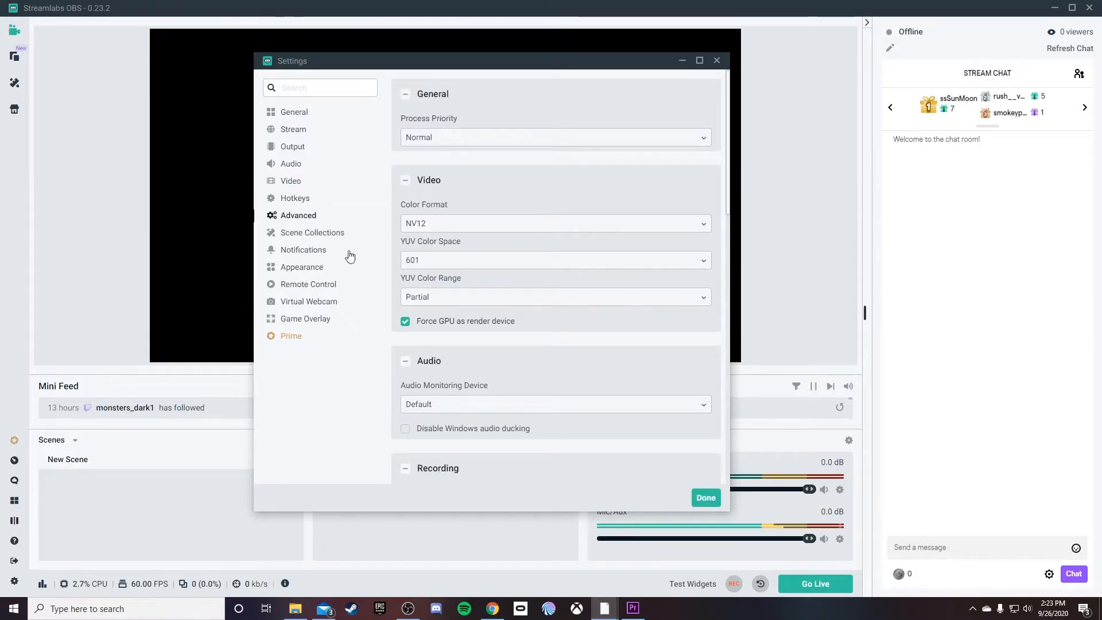
scroll(398, 363, "down", 5)
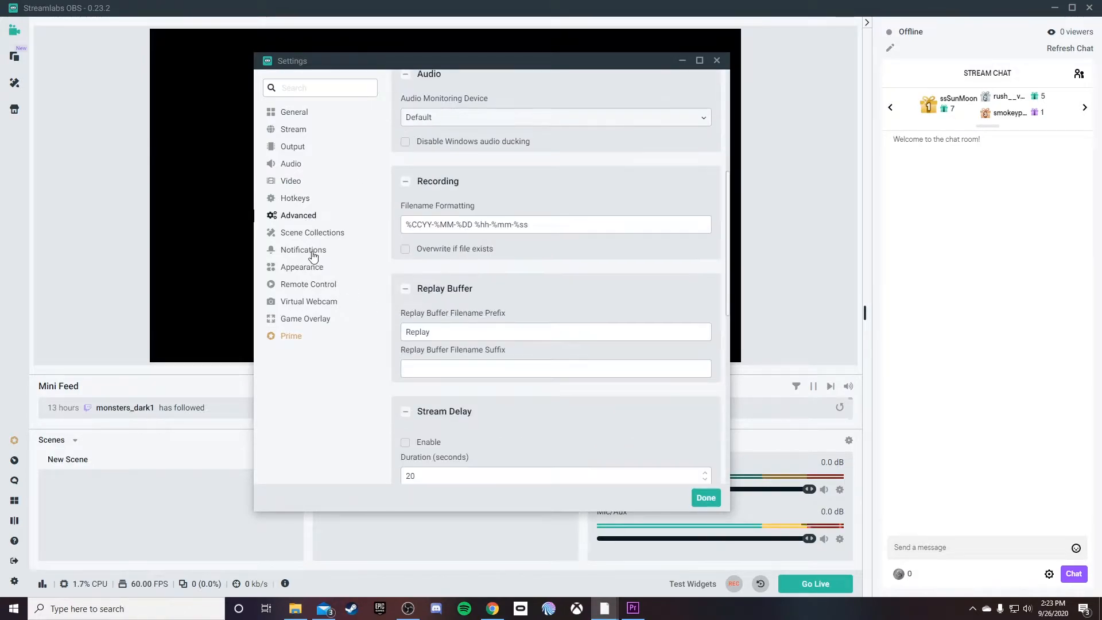
left_click(317, 235)
left_click(314, 251)
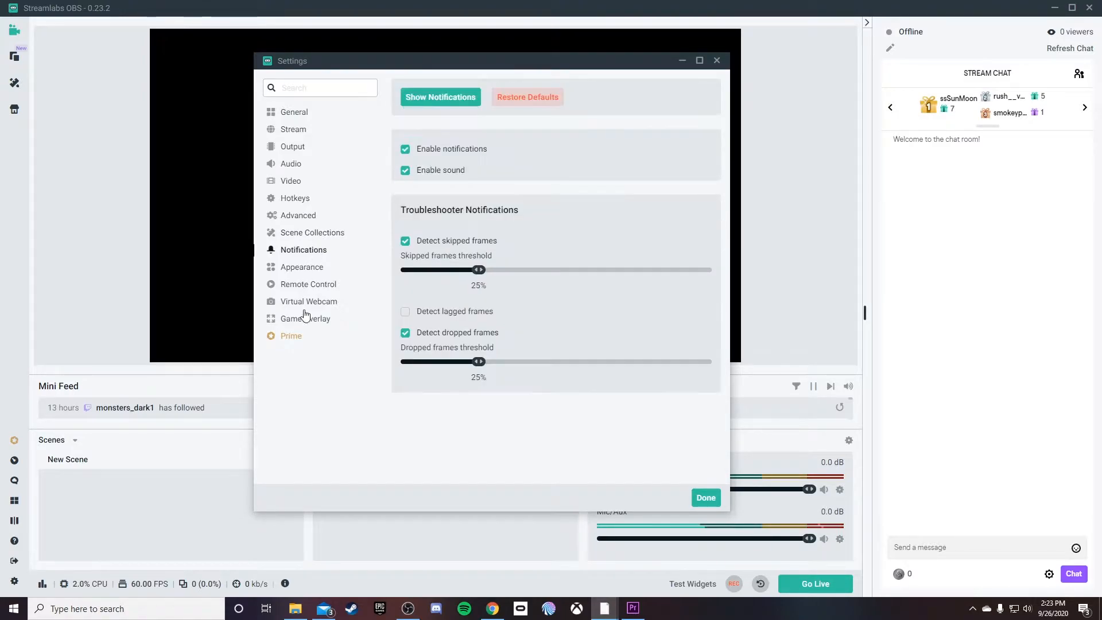
left_click(717, 60)
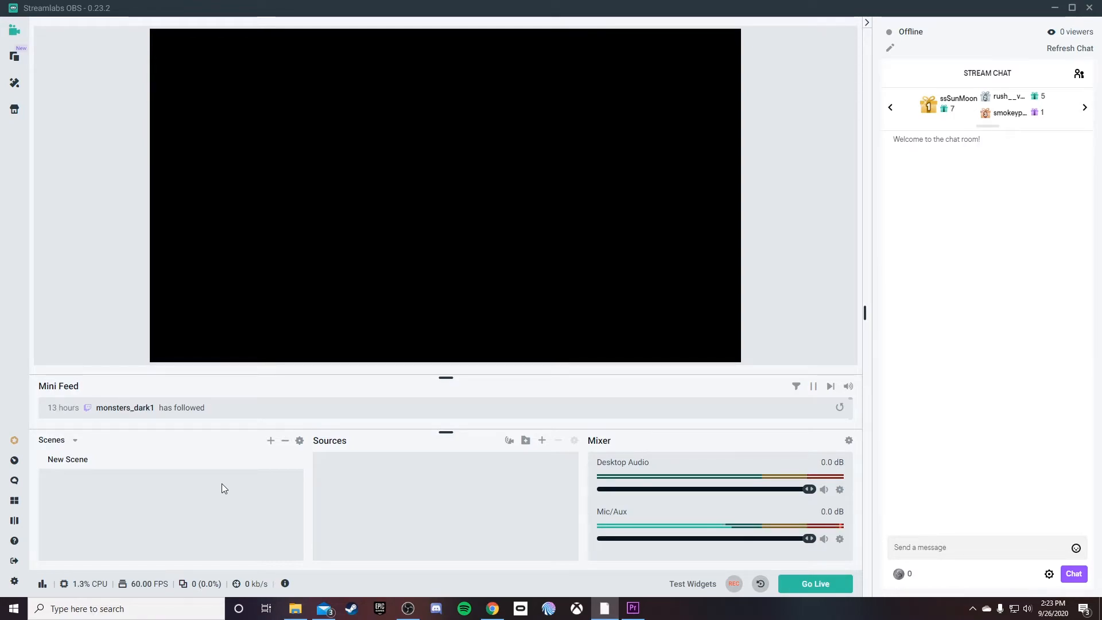
- Open the stream overlay library and browse the recently added scene themes
left_click(15, 85)
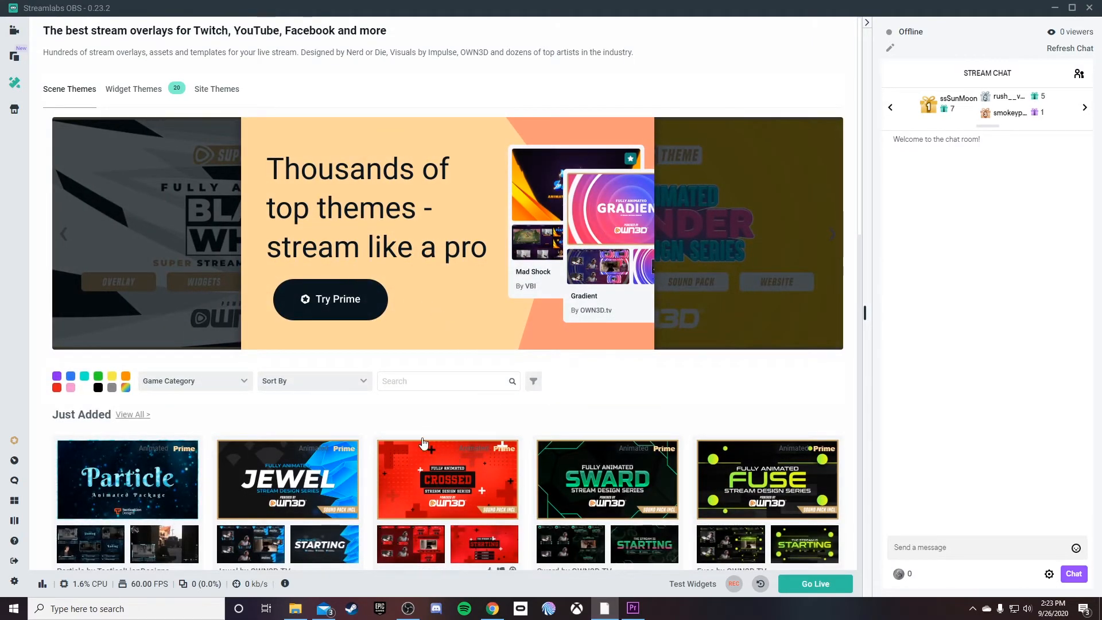
scroll(374, 399, "down", 3)
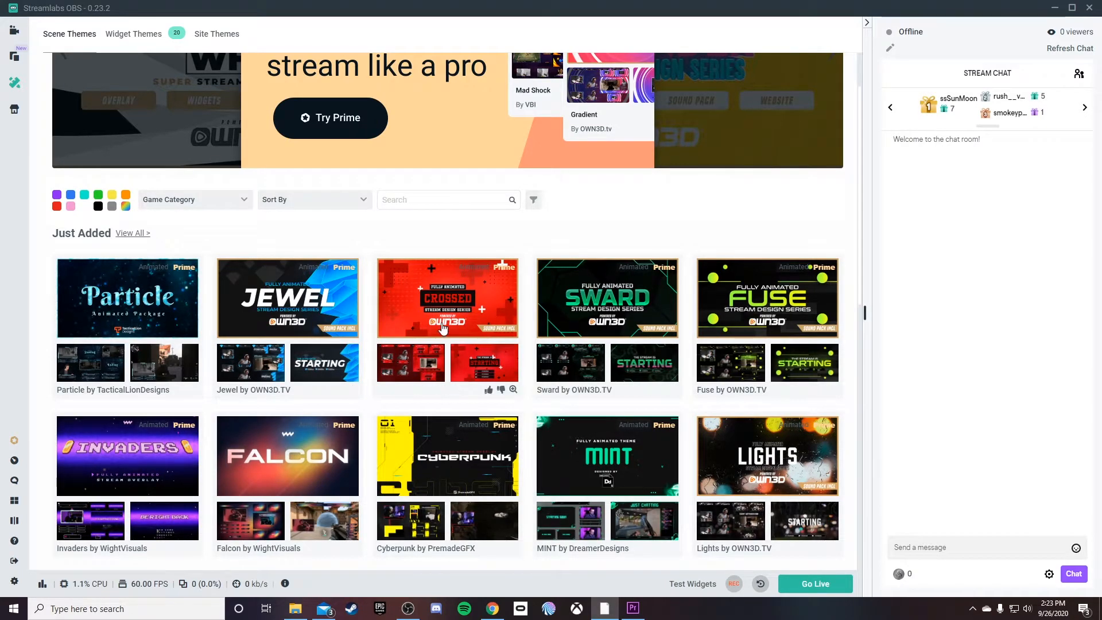
scroll(298, 407, "down", 1)
scroll(459, 390, "down", 1)
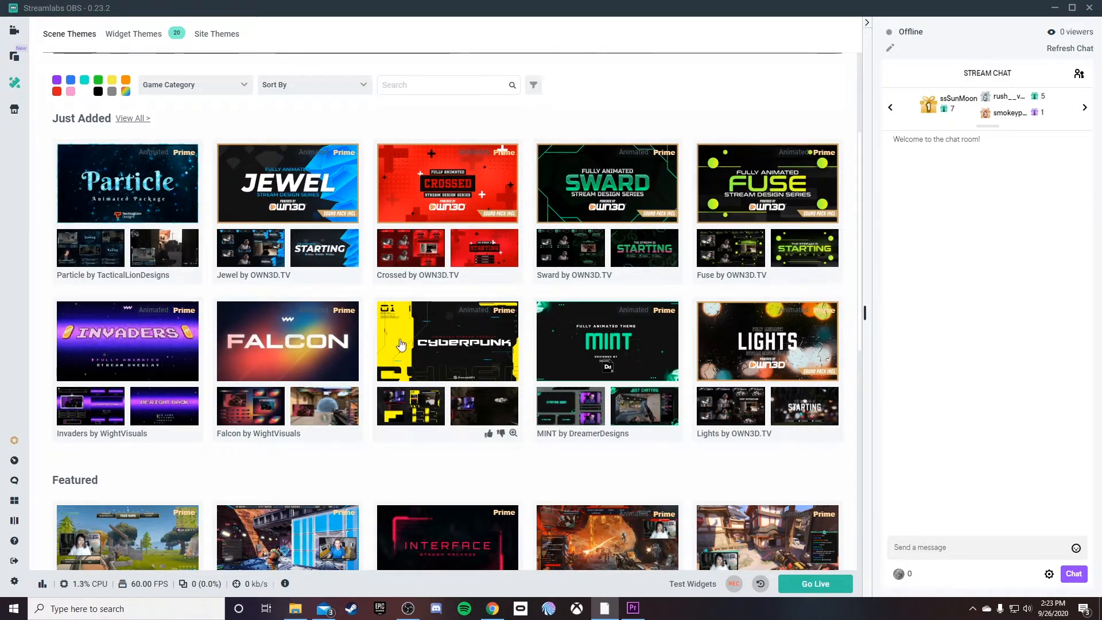
scroll(346, 443, "up", 1)
scroll(346, 444, "up", 1)
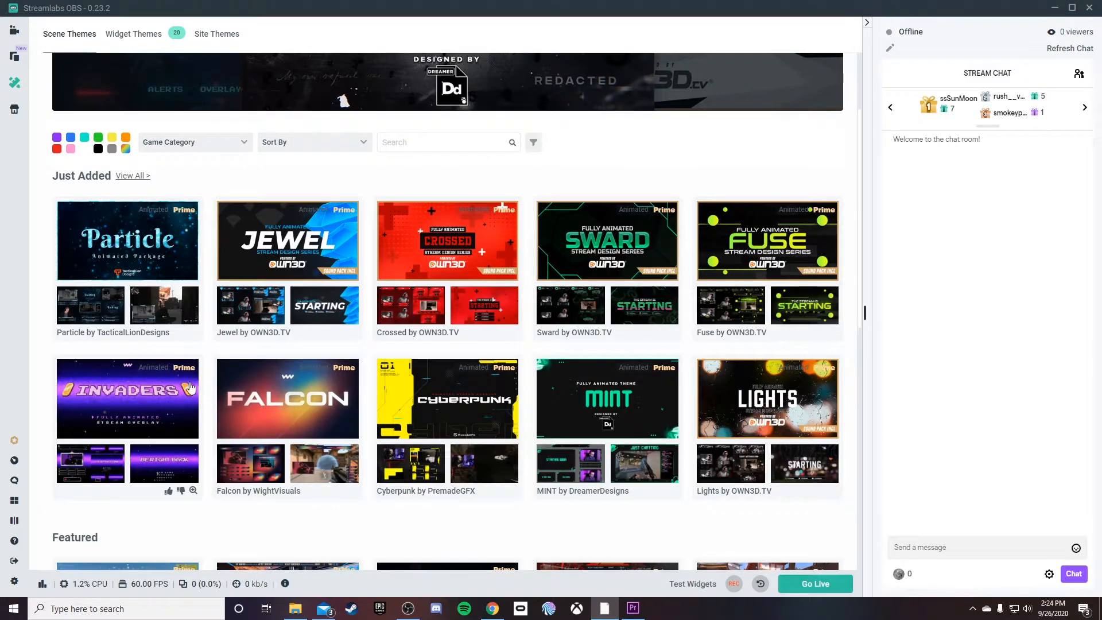
scroll(191, 386, "up", 2)
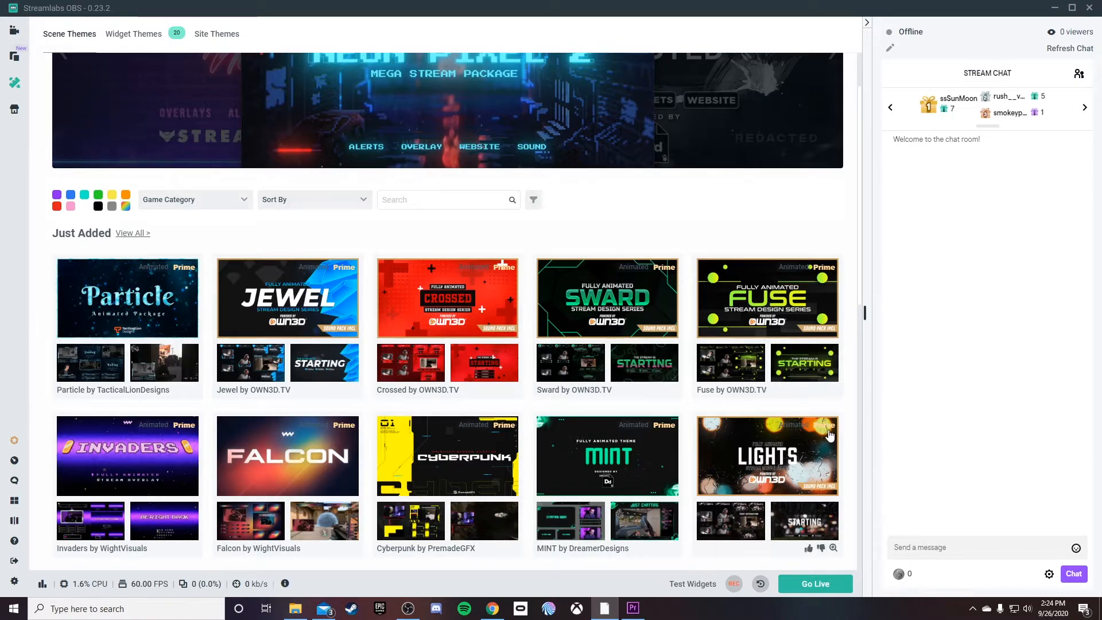
- Search the scene themes for "free"
scroll(457, 453, "up", 3)
left_click(435, 377)
type("free")
key("Return")
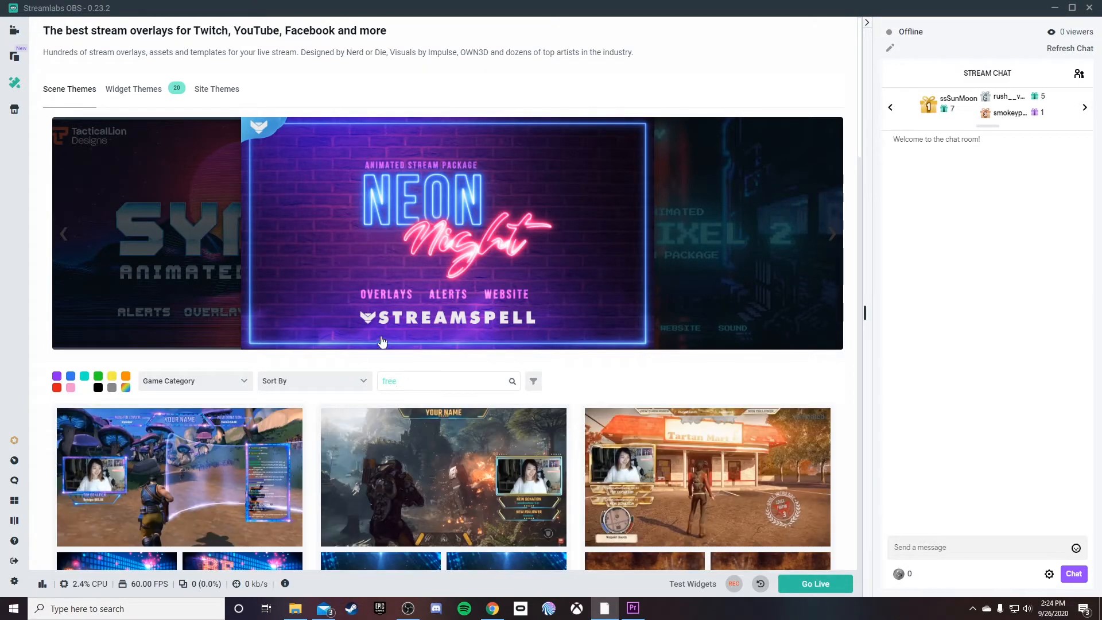
- Find the Dead Wreckening theme among the search results and install its overlay
scroll(225, 354, "down", 3)
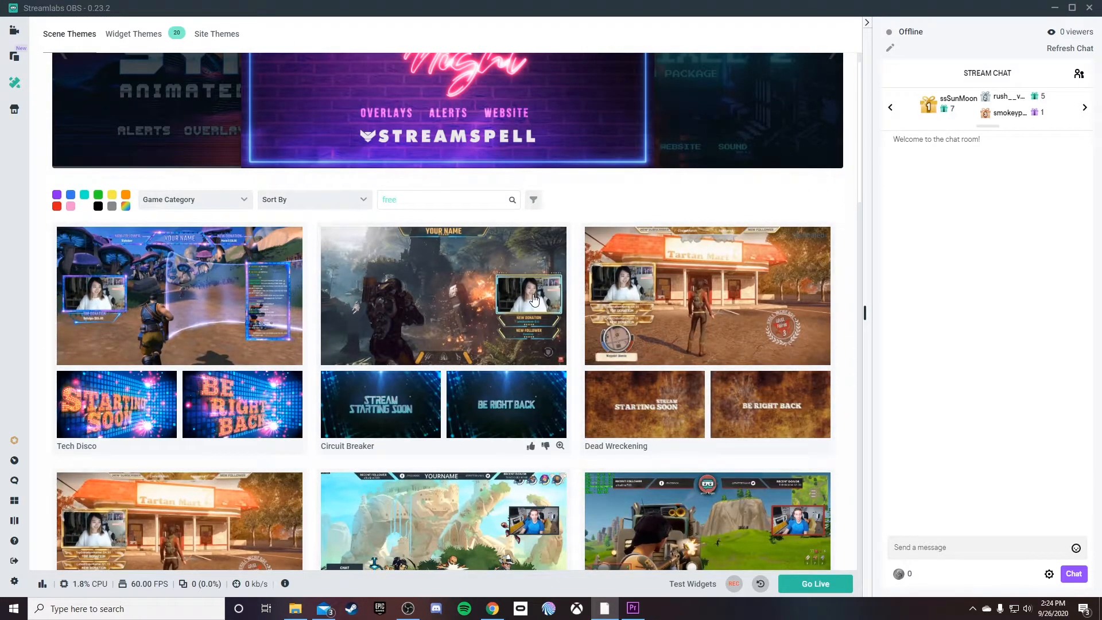
scroll(534, 298, "down", 3)
scroll(308, 318, "down", 1)
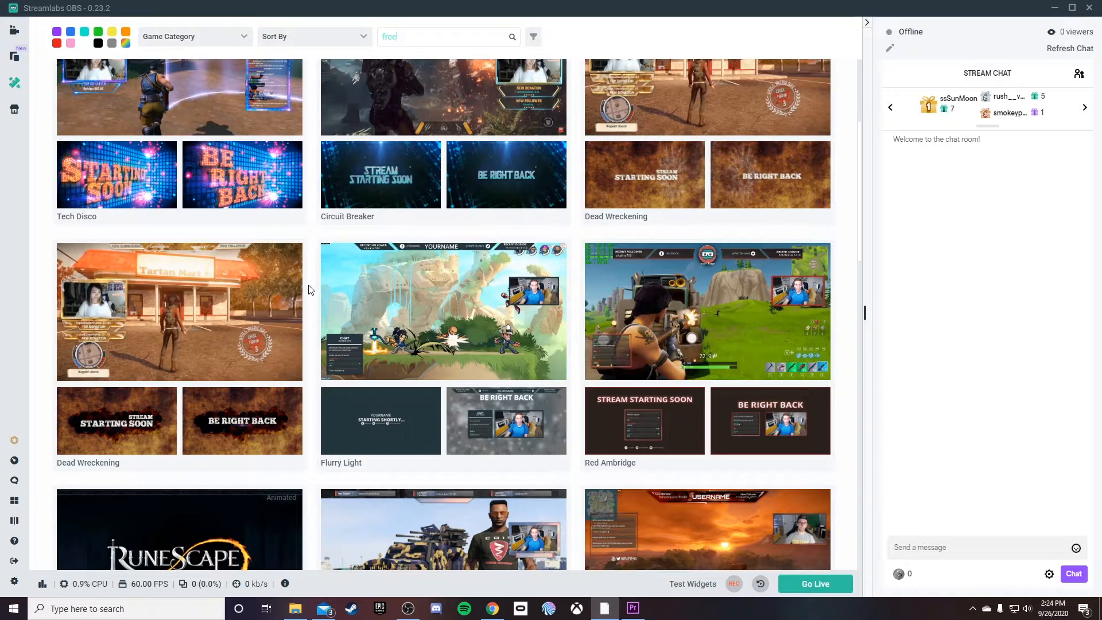
scroll(310, 339, "down", 1)
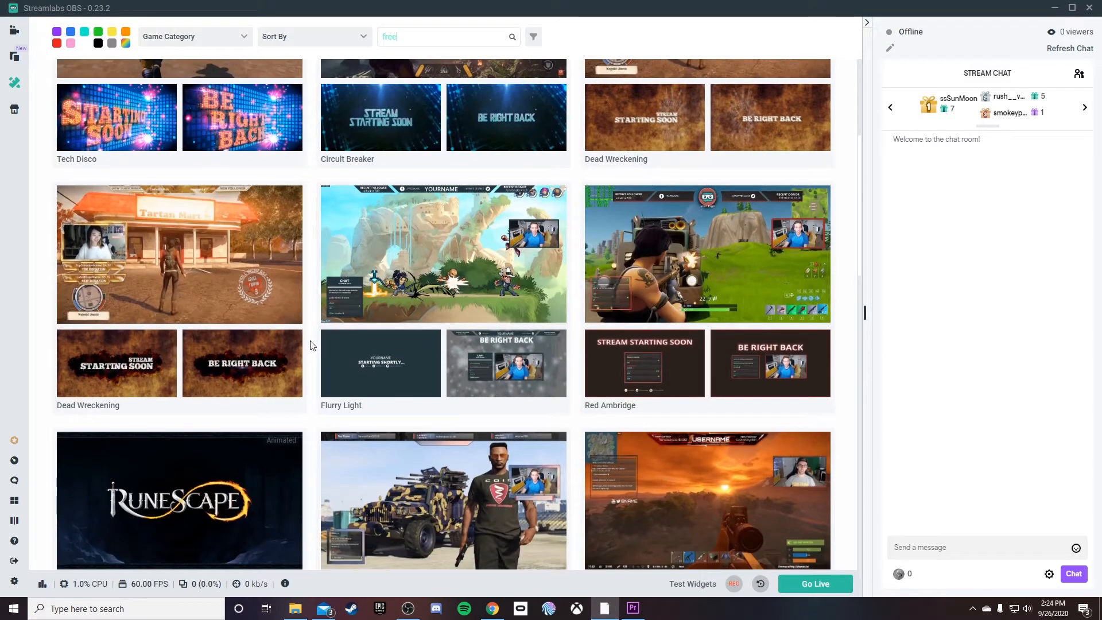
mouse_move(115, 259)
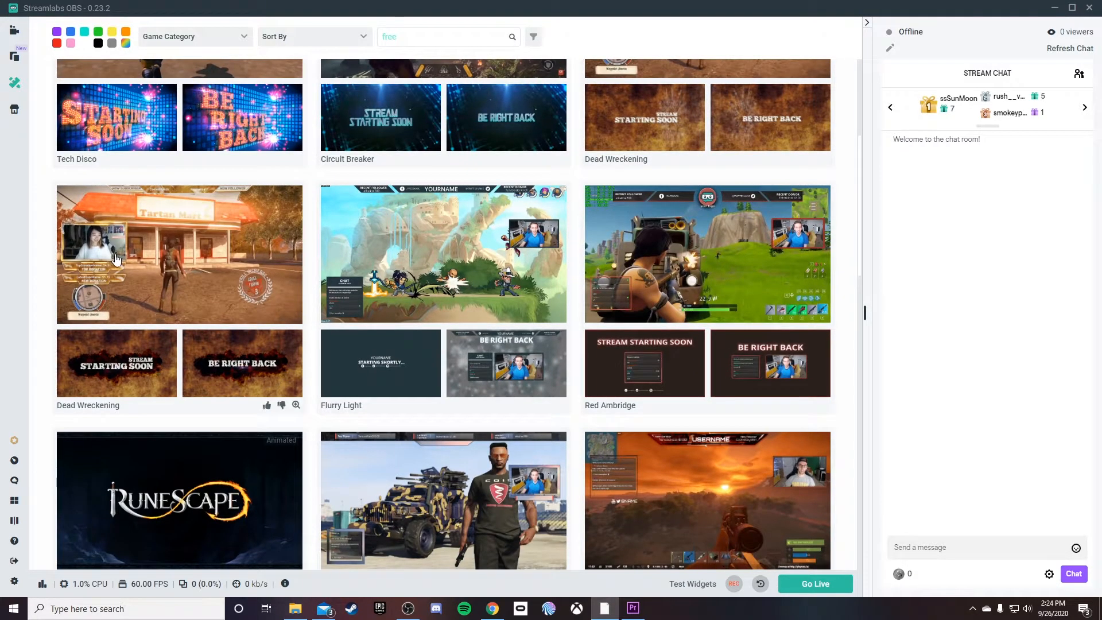
left_click(182, 279)
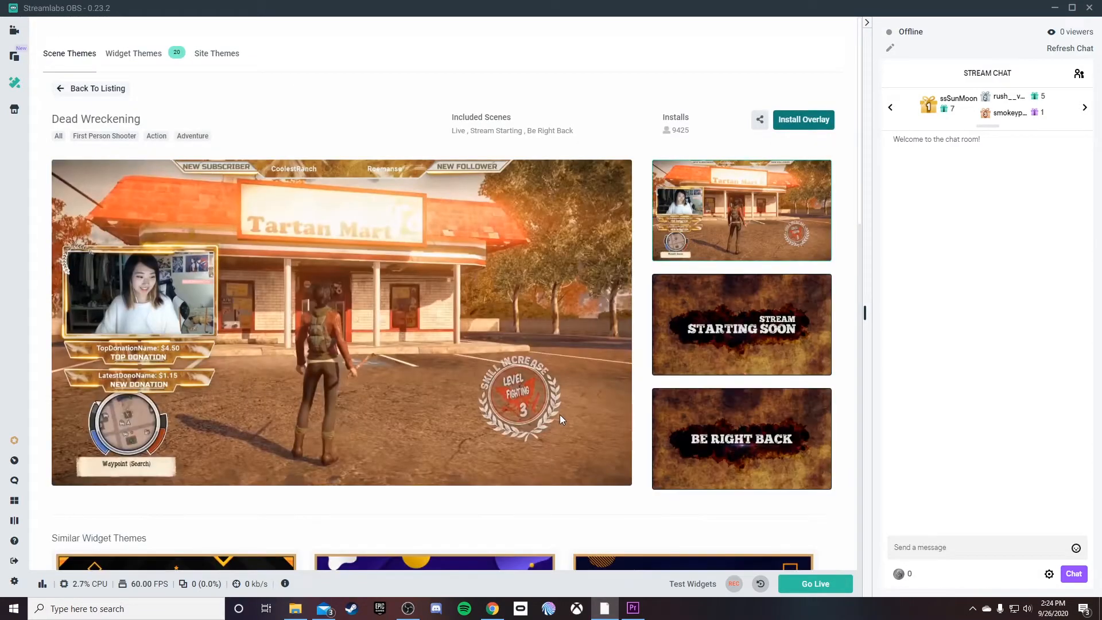
left_click(803, 121)
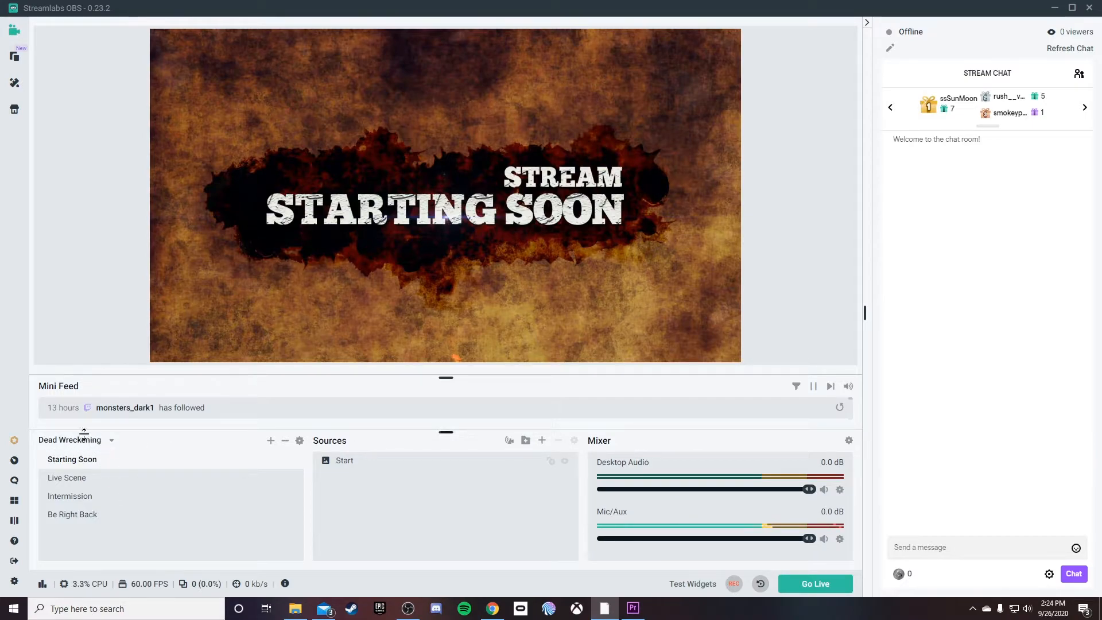
- Preview the Live Scene, Intermission and Be Right Back scenes of the installed overlay, and return to Live Scene
left_click(173, 480)
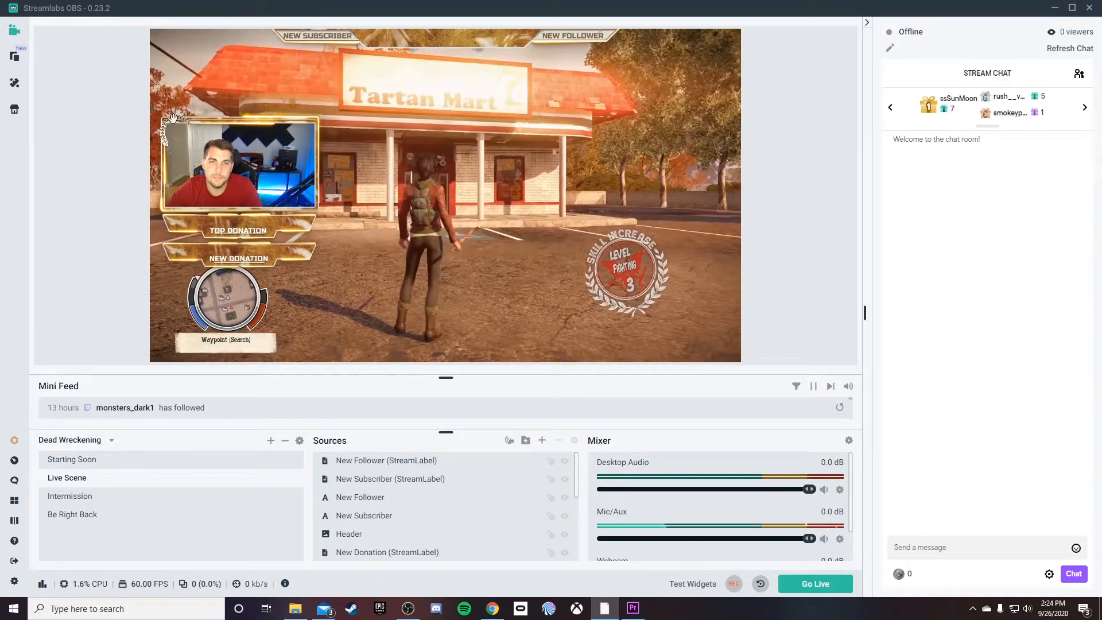
left_click(139, 501)
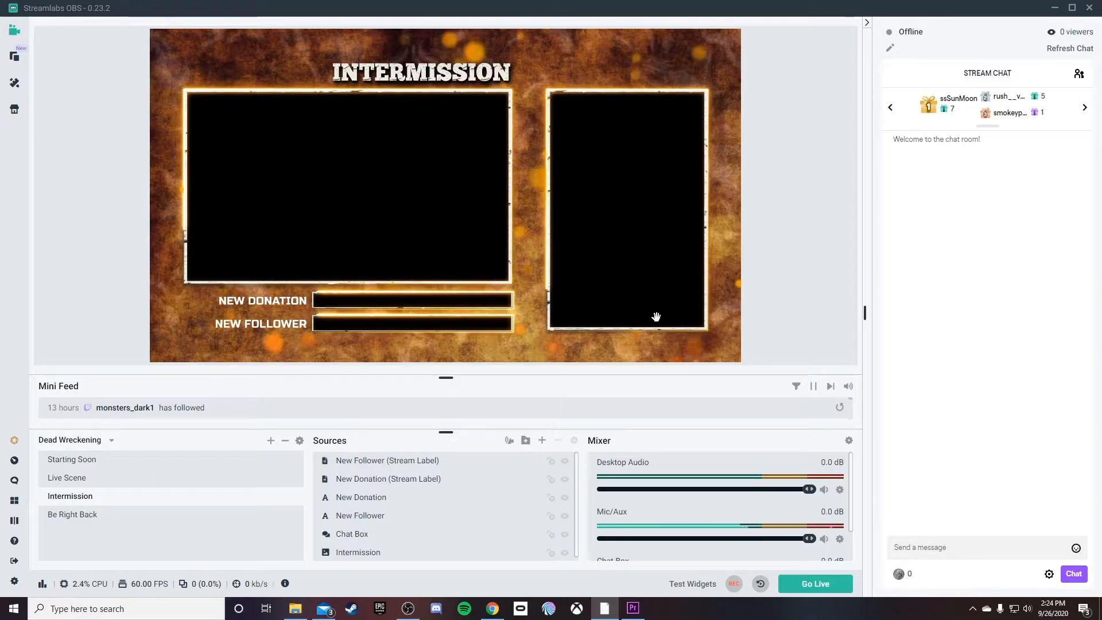
left_click(128, 514)
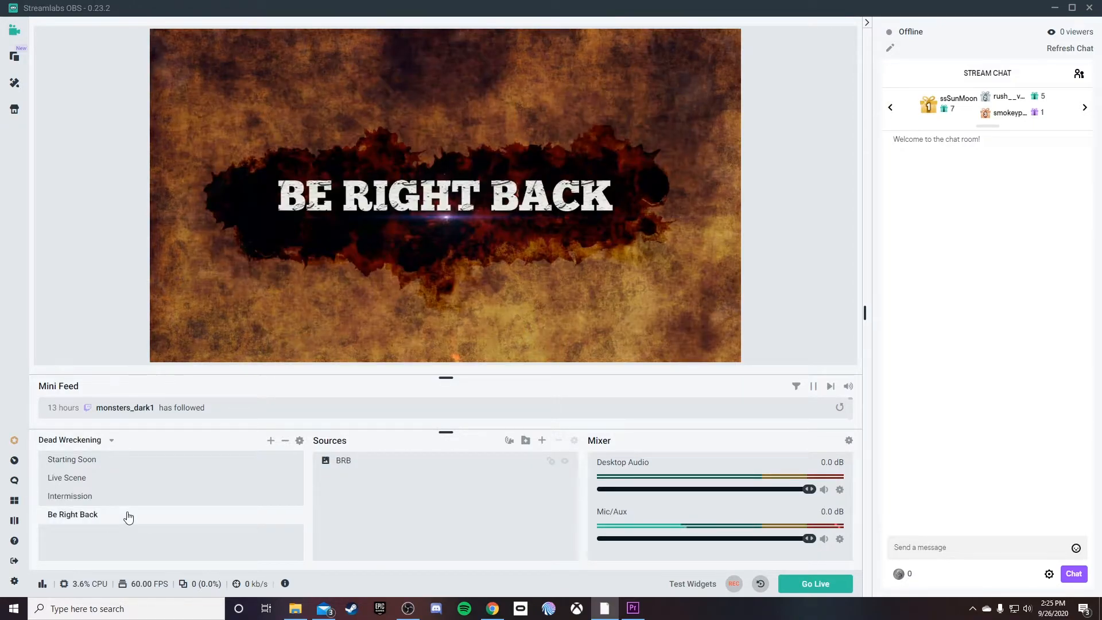
left_click(137, 478)
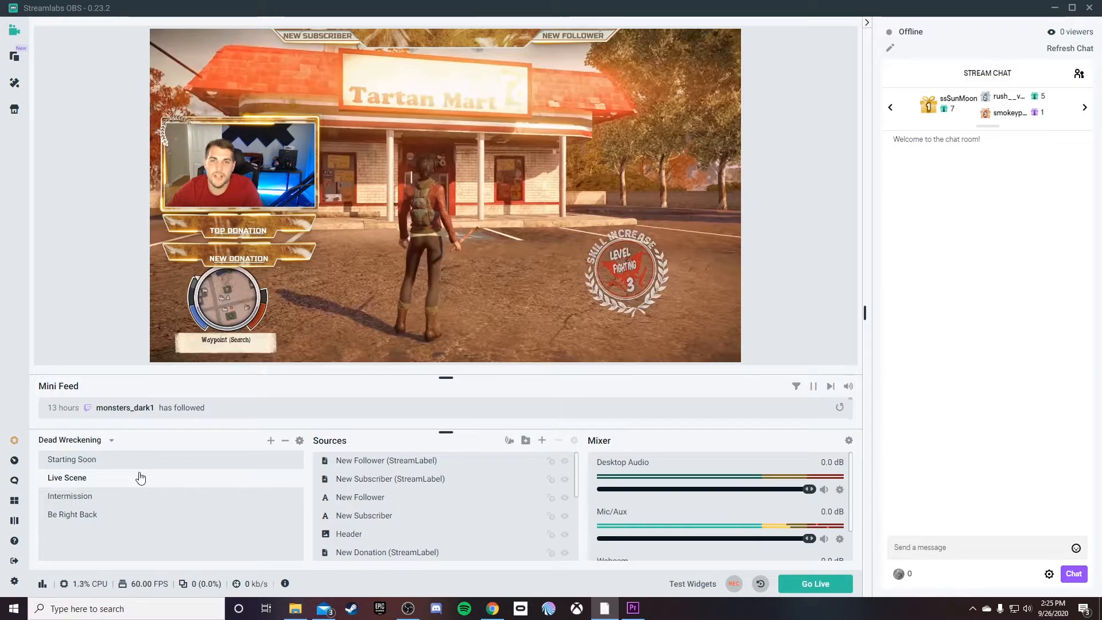
- Review the text and appearance properties of the New Follower text source in Live Scene, and close its settings
left_click(439, 483)
left_click(428, 499)
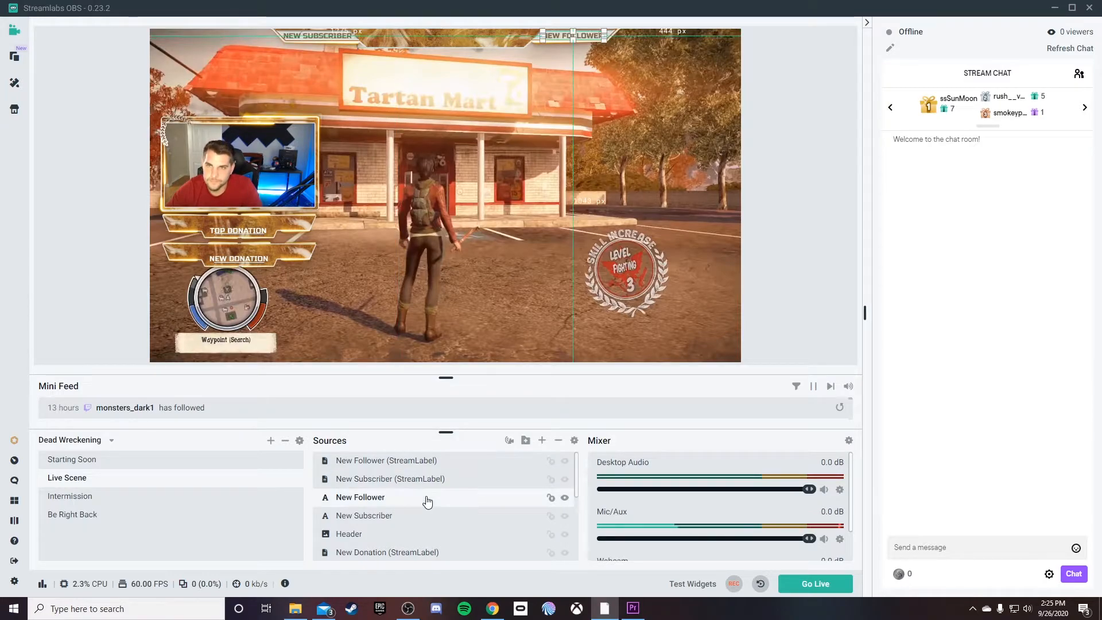
right_click(384, 501)
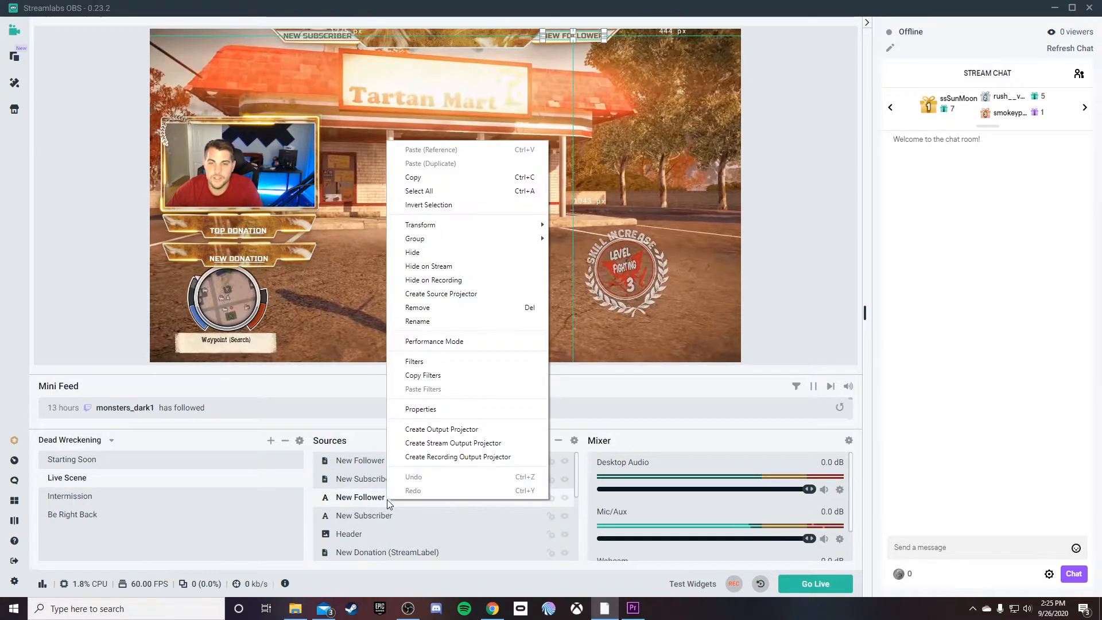
left_click(451, 411)
left_click(560, 342)
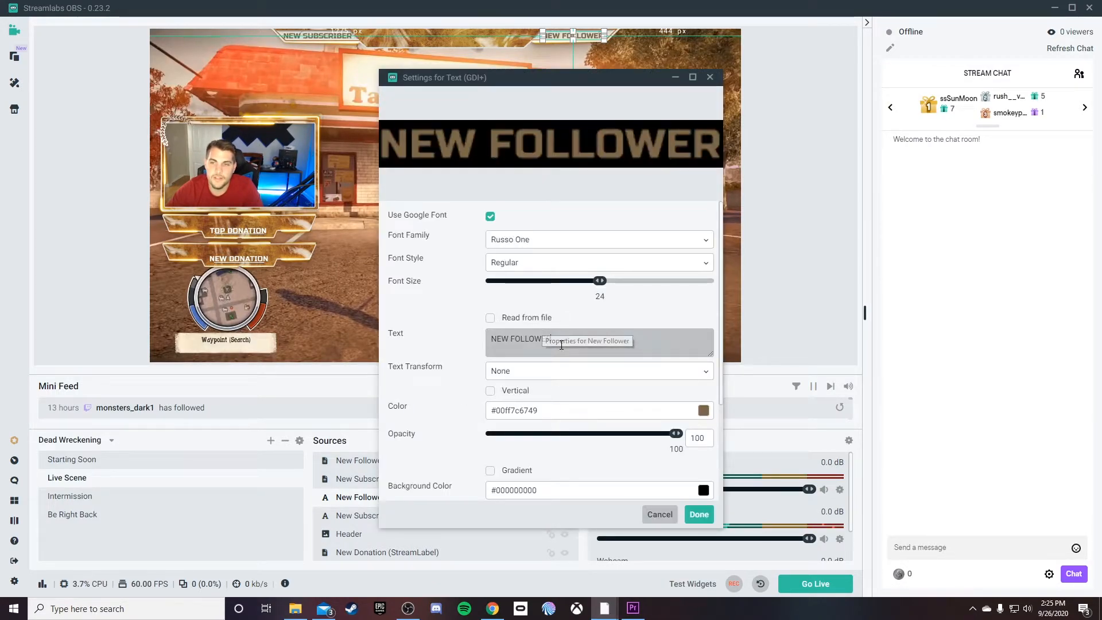
left_click_drag(565, 342, 481, 339)
left_click(536, 344)
scroll(500, 384, "down", 2)
left_click(697, 513)
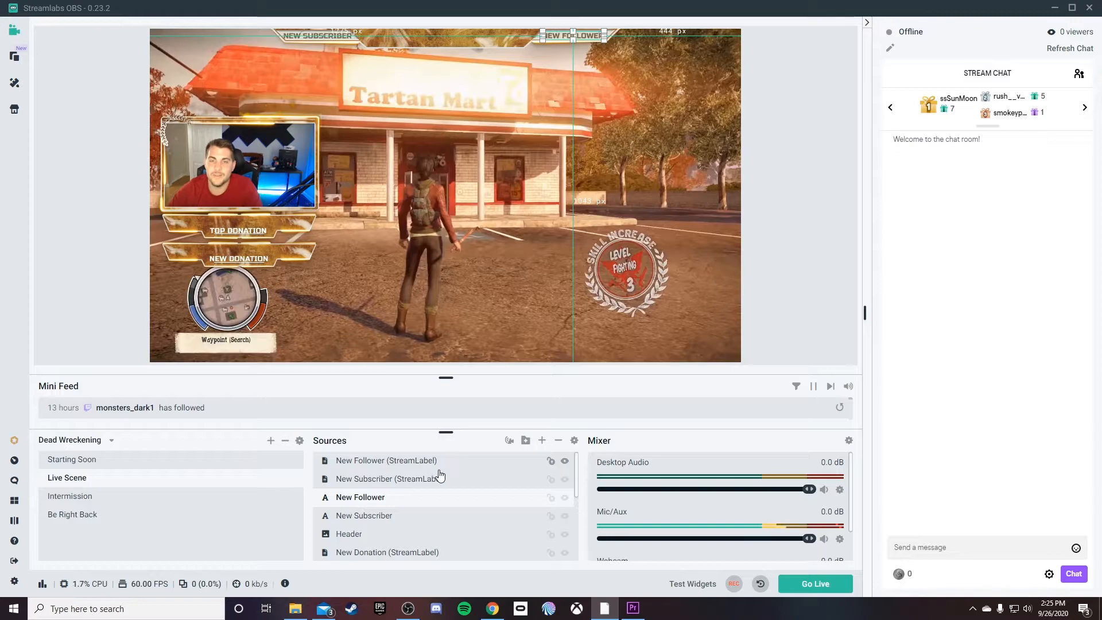
- Select the donation text, label and StreamLabel sources in Live Scene to identify which overlay element each one controls
scroll(436, 477, "down", 1)
left_click(446, 499)
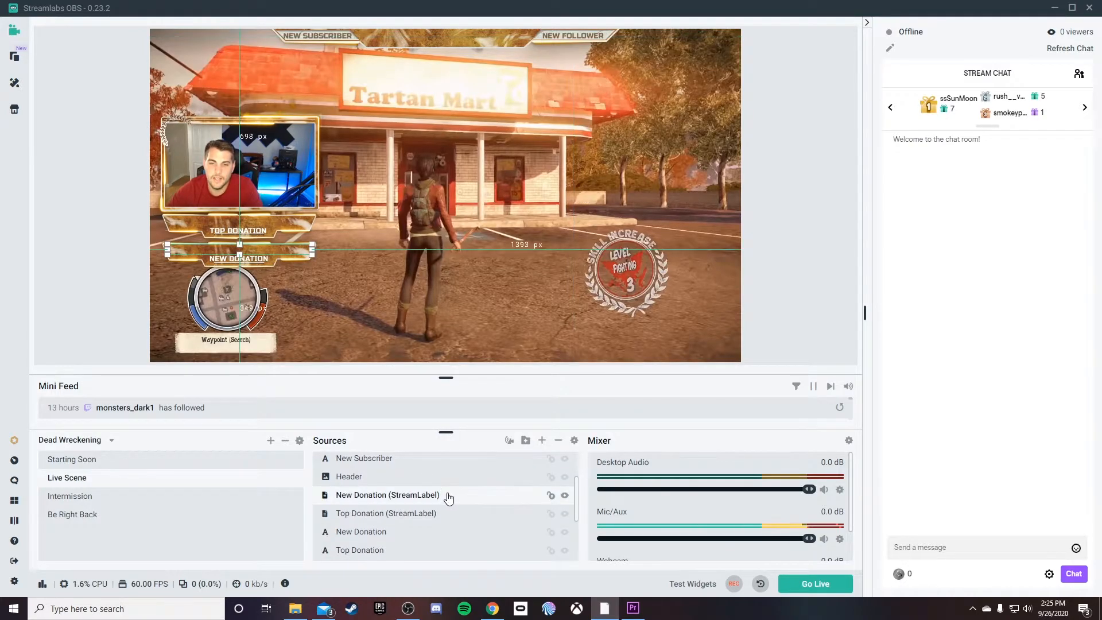
left_click(253, 258)
left_click(408, 479)
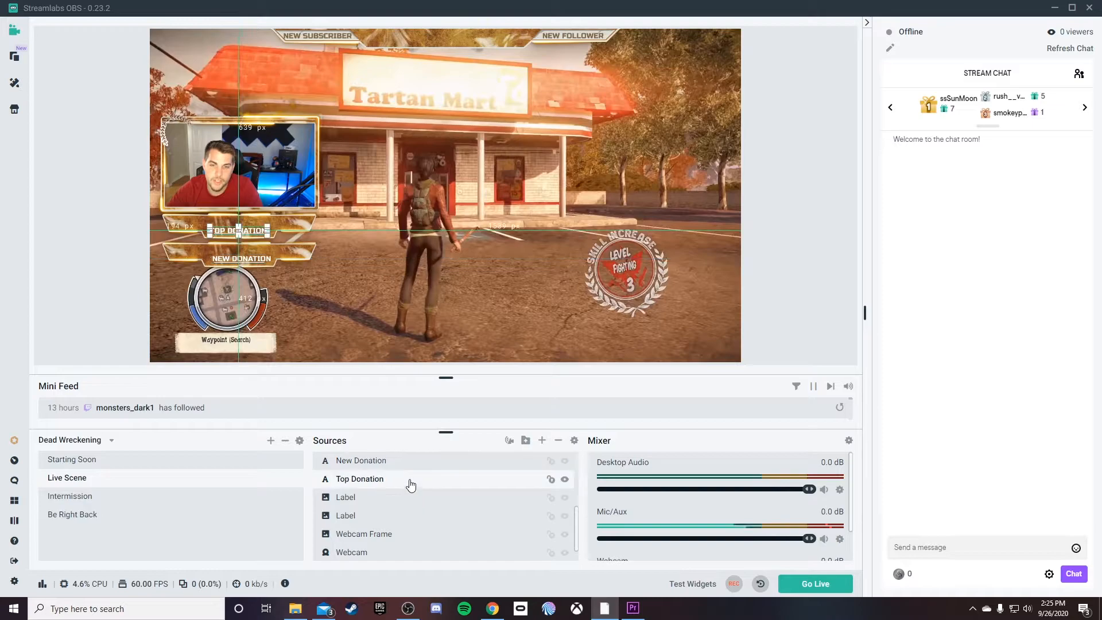
left_click(415, 498)
scroll(417, 512, "up", 1)
left_click(422, 499)
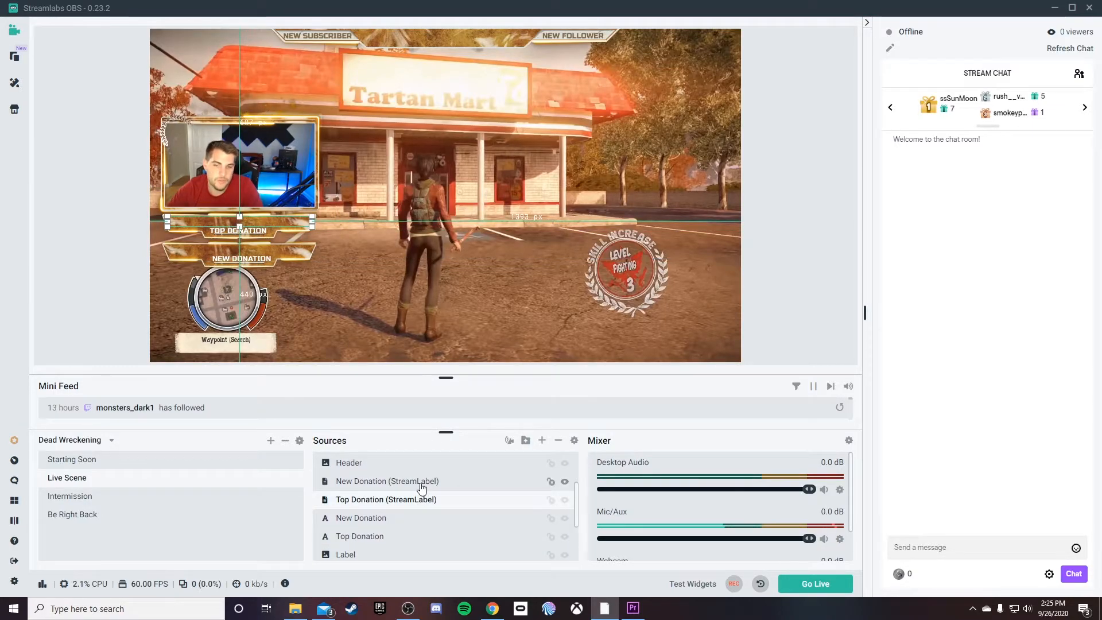
left_click(422, 488)
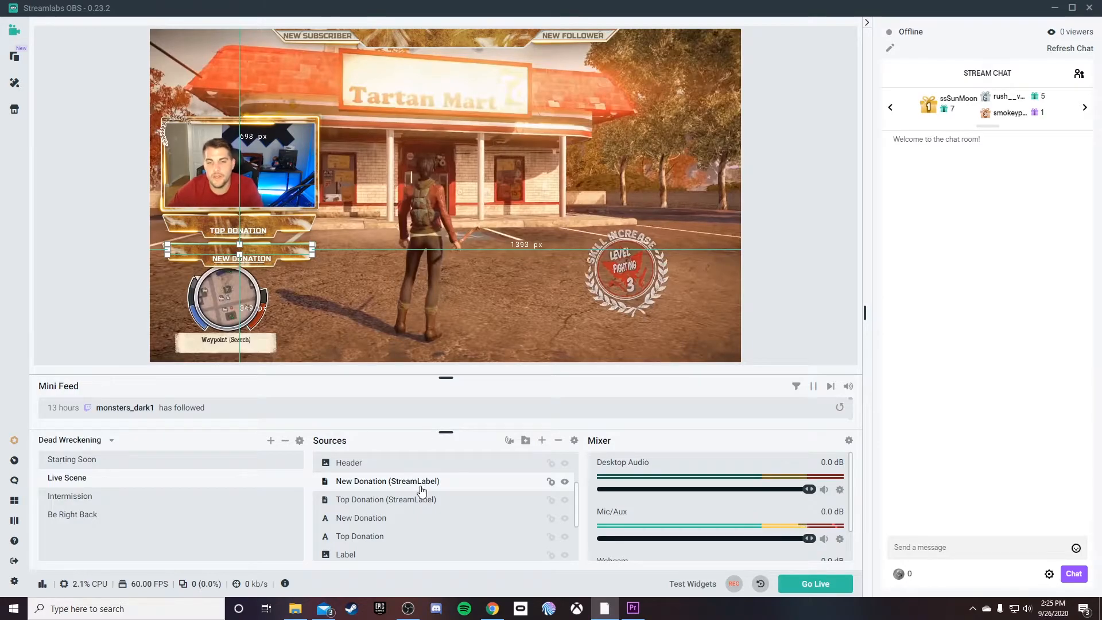
left_click(423, 499)
- Open the properties of the New Donation StreamLabel source and review its font, color, alignment and size settings
left_click(430, 484)
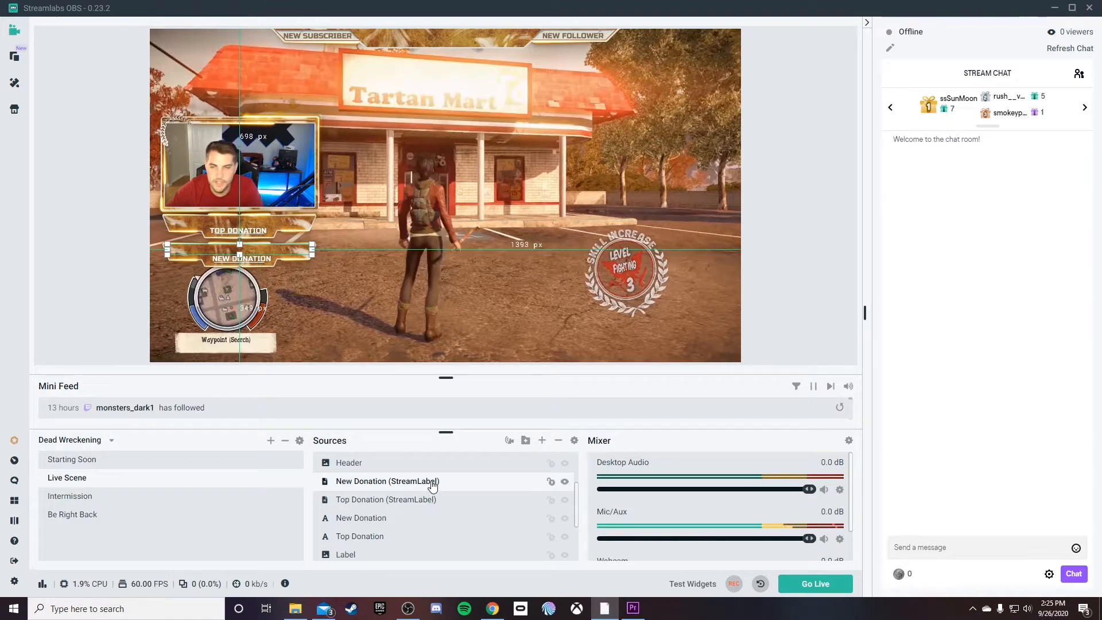
right_click(434, 481)
left_click(482, 386)
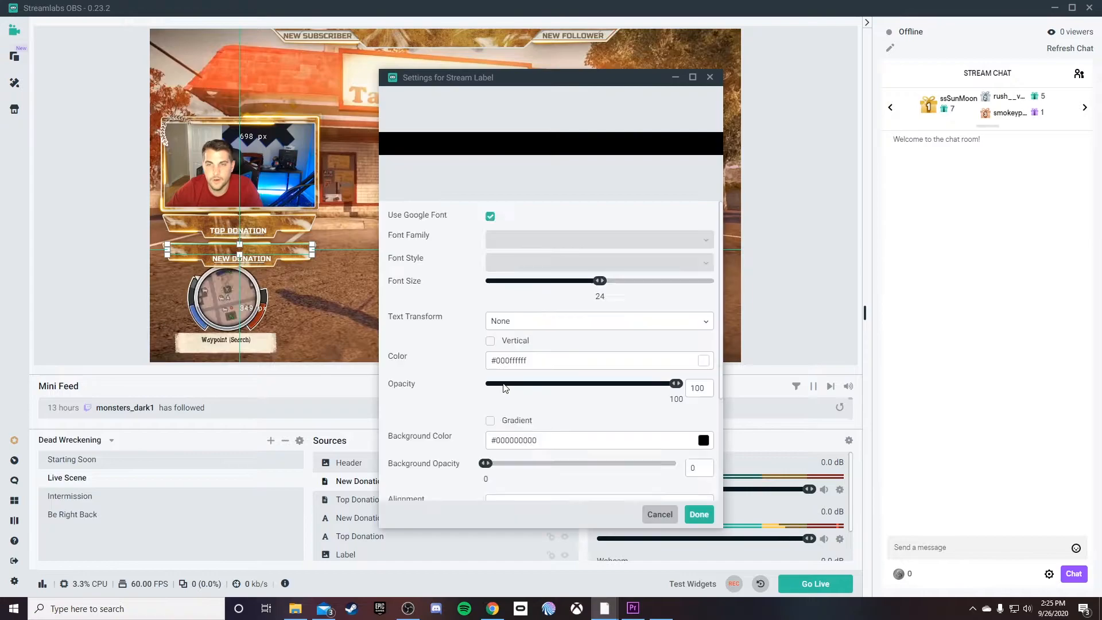
scroll(449, 375, "down", 4)
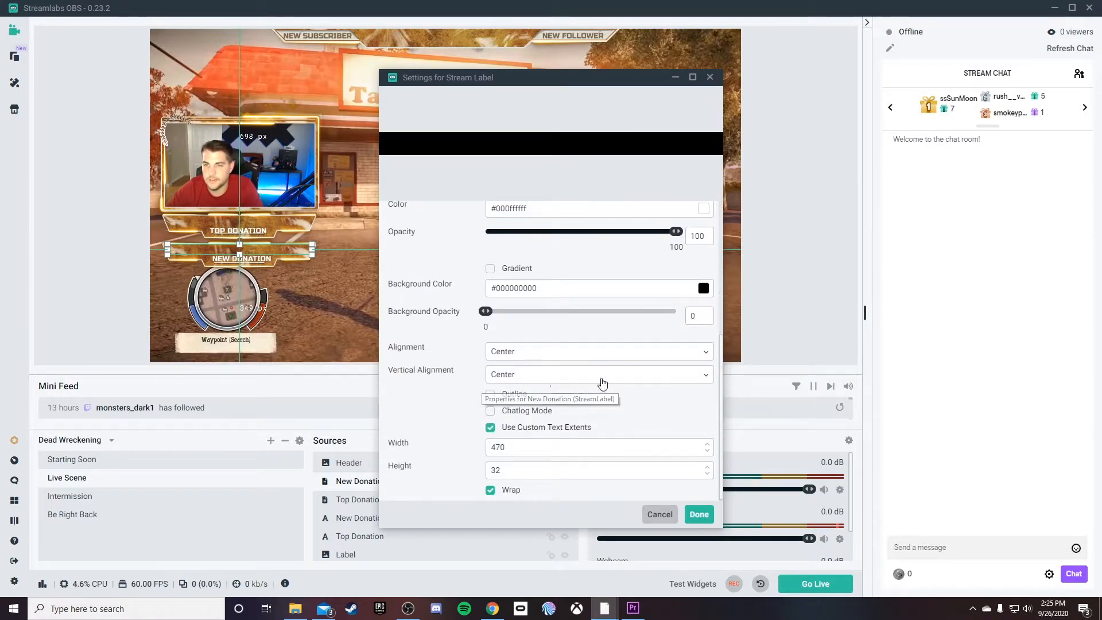
scroll(619, 448, "up", 5)
- Set the New Donation StreamLabel's label type to Session Most Recent Follower, and close its settings
left_click(597, 219)
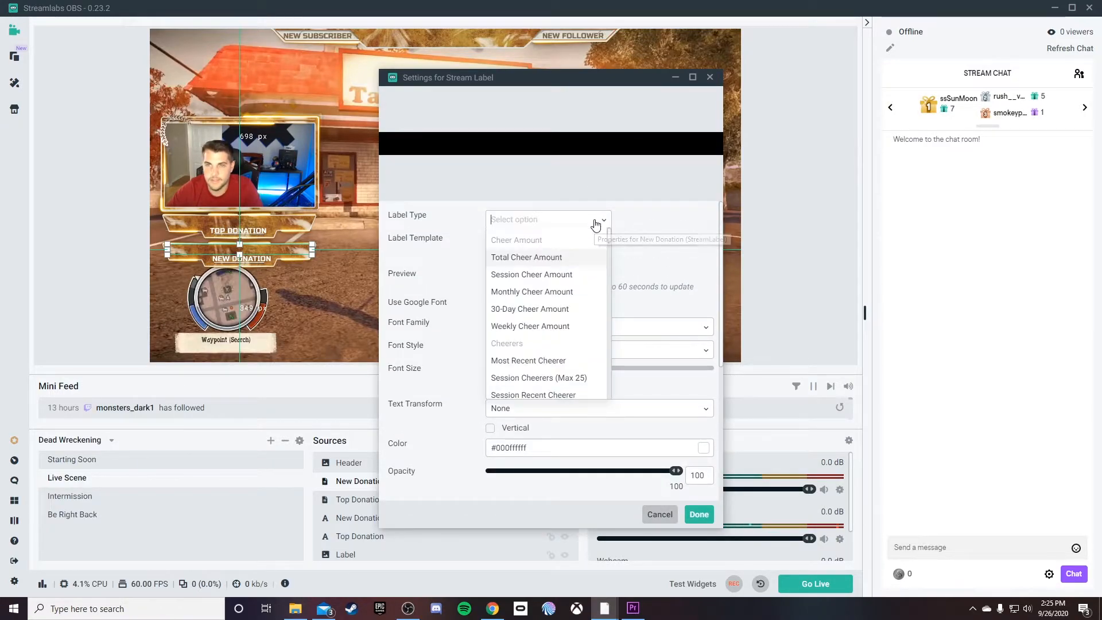
scroll(578, 303, "down", 1)
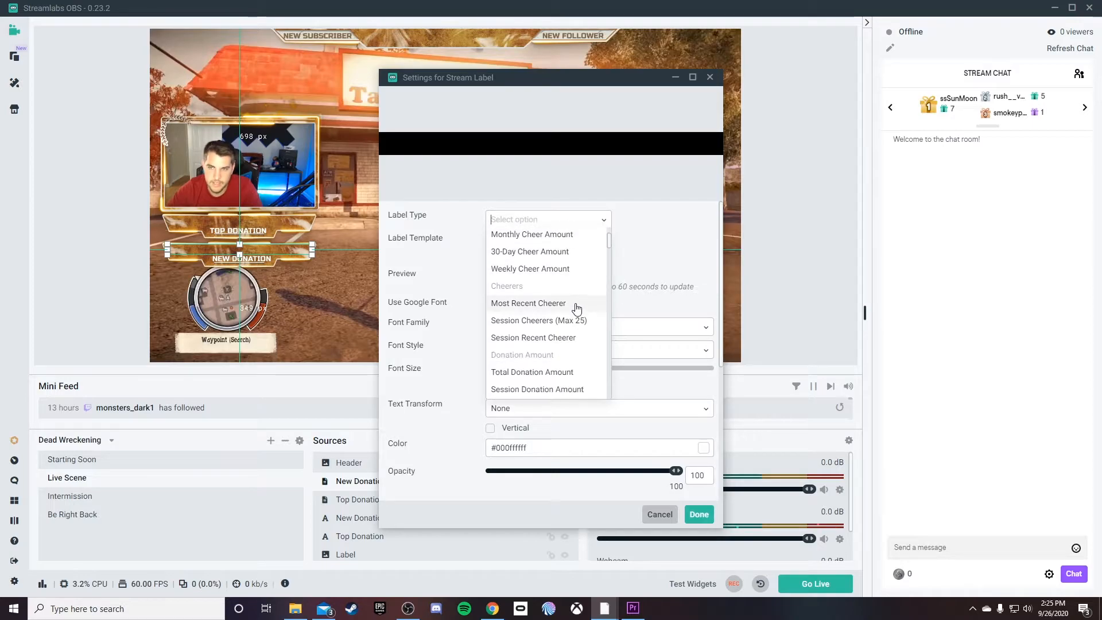
scroll(571, 308, "down", 5)
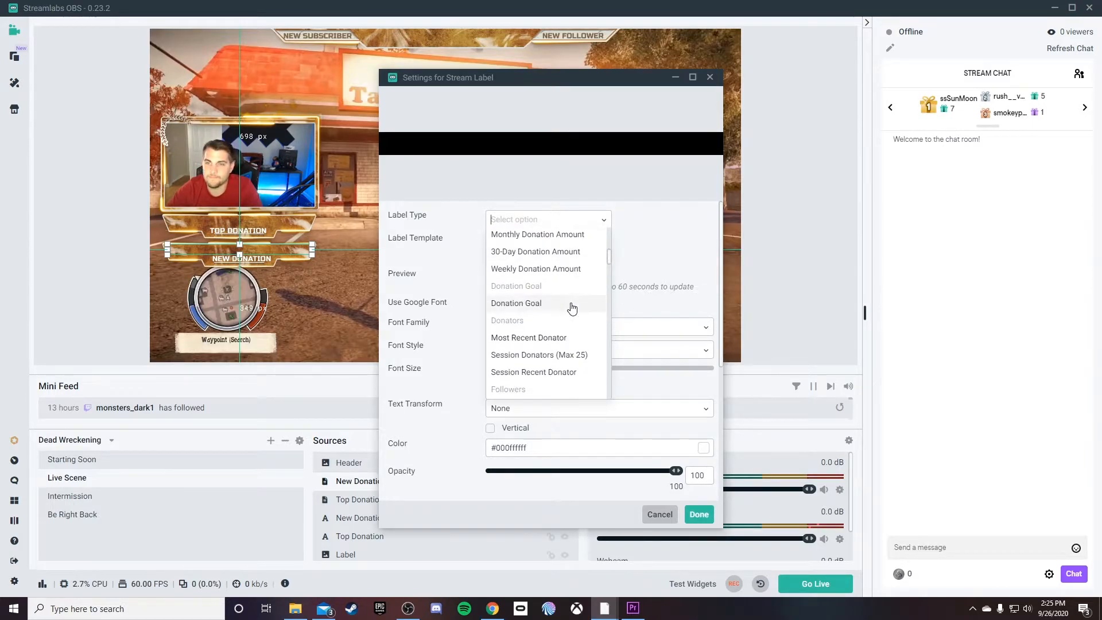
scroll(571, 308, "down", 1)
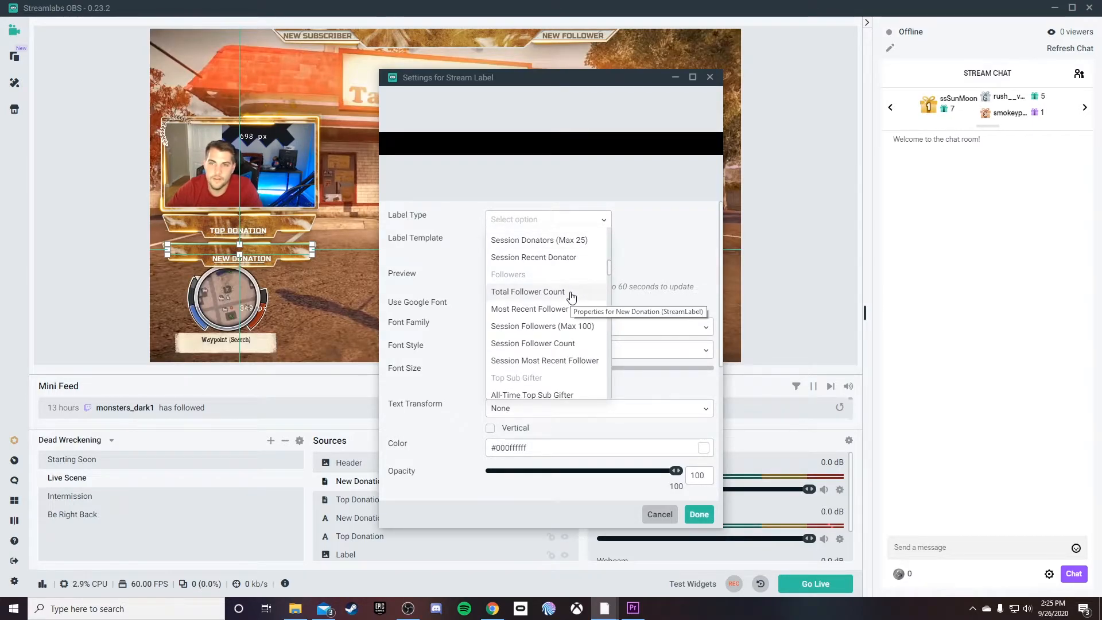
scroll(568, 290, "down", 1)
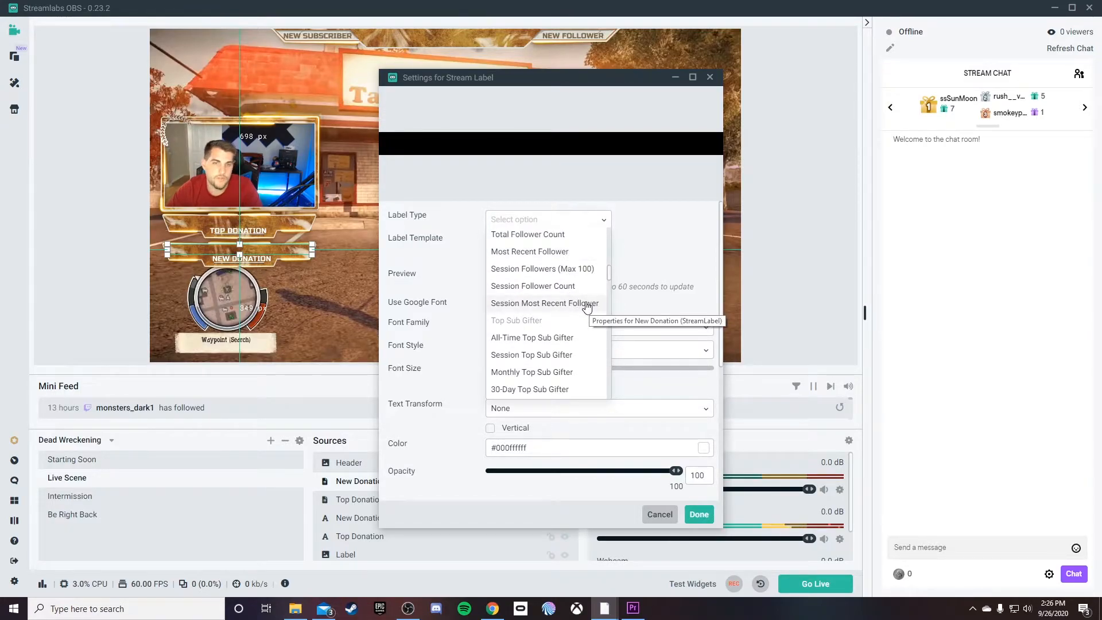
left_click(586, 304)
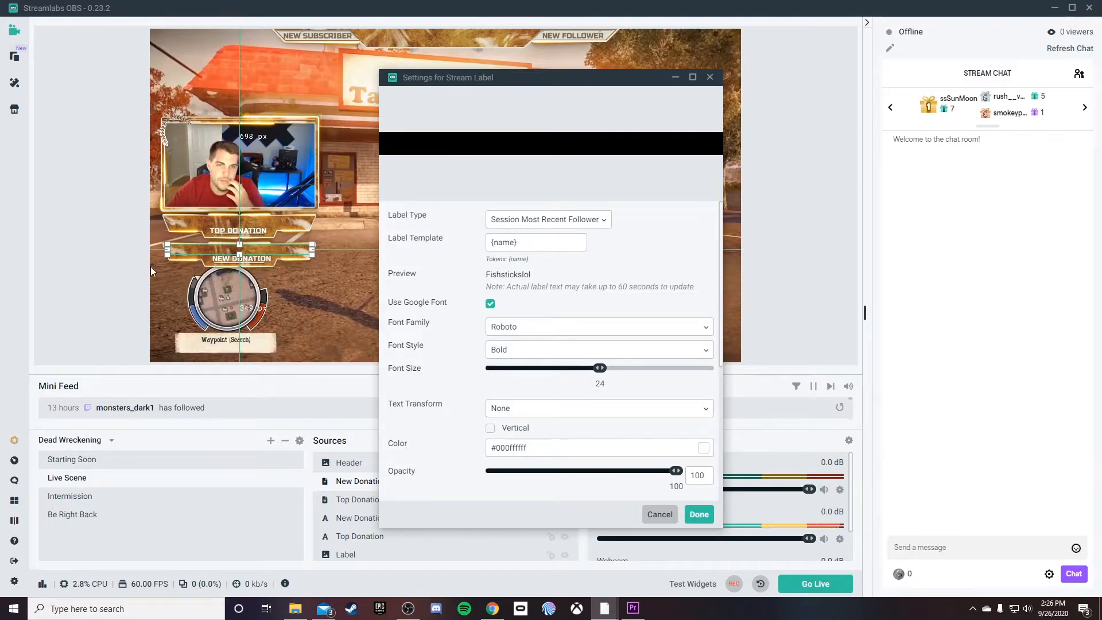
left_click(708, 79)
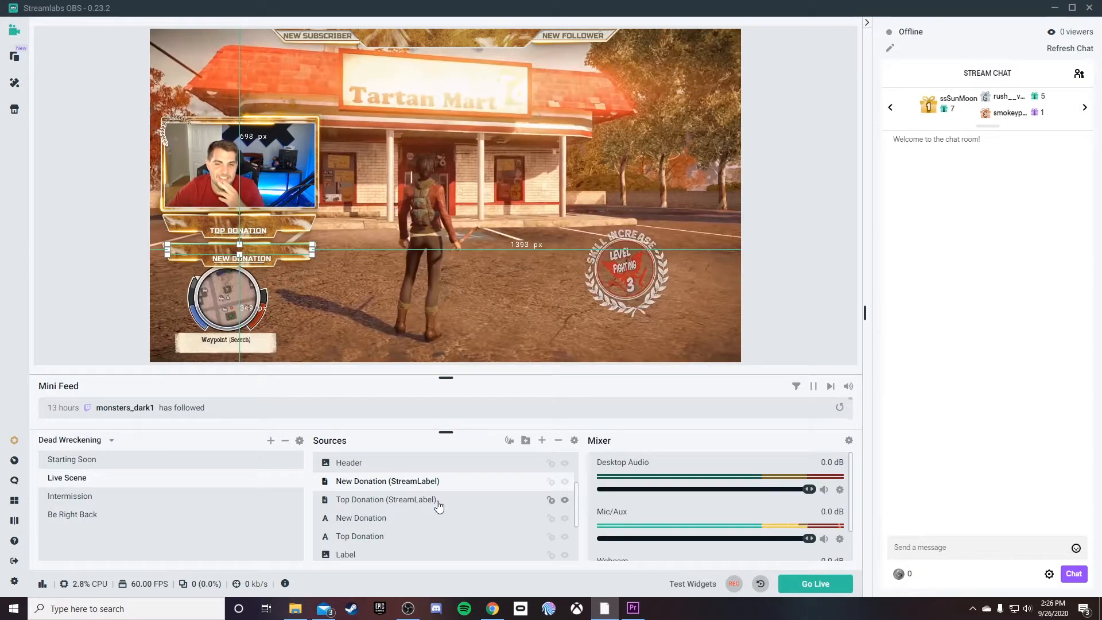
- Remove the Webcam Frame source from Live Scene, and undo the removal
left_click(279, 223)
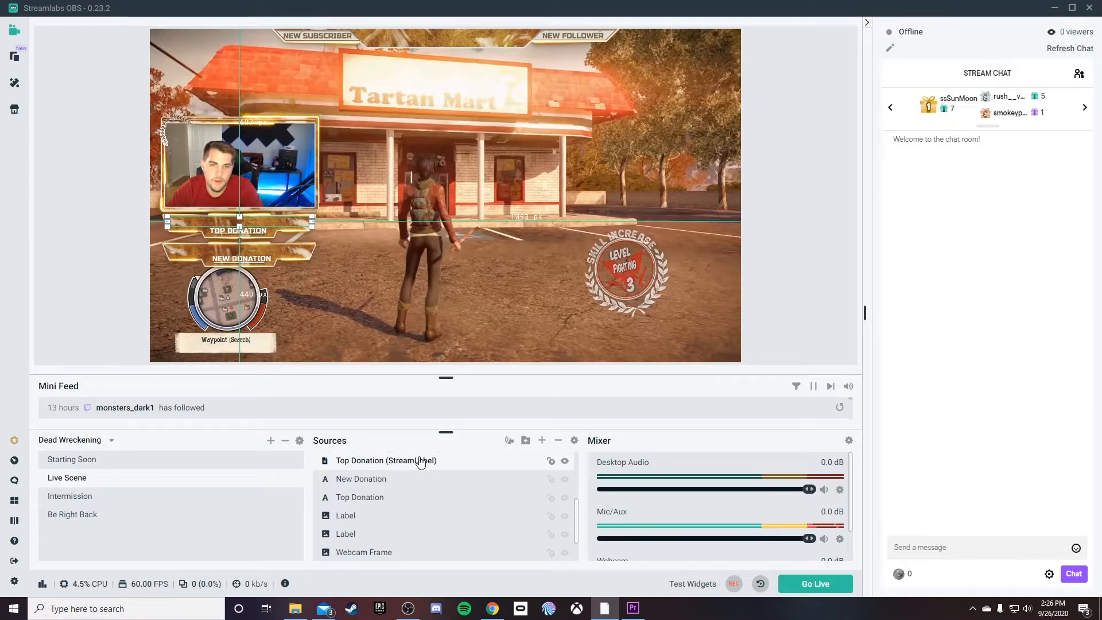
scroll(413, 488, "down", 2)
left_click(407, 512)
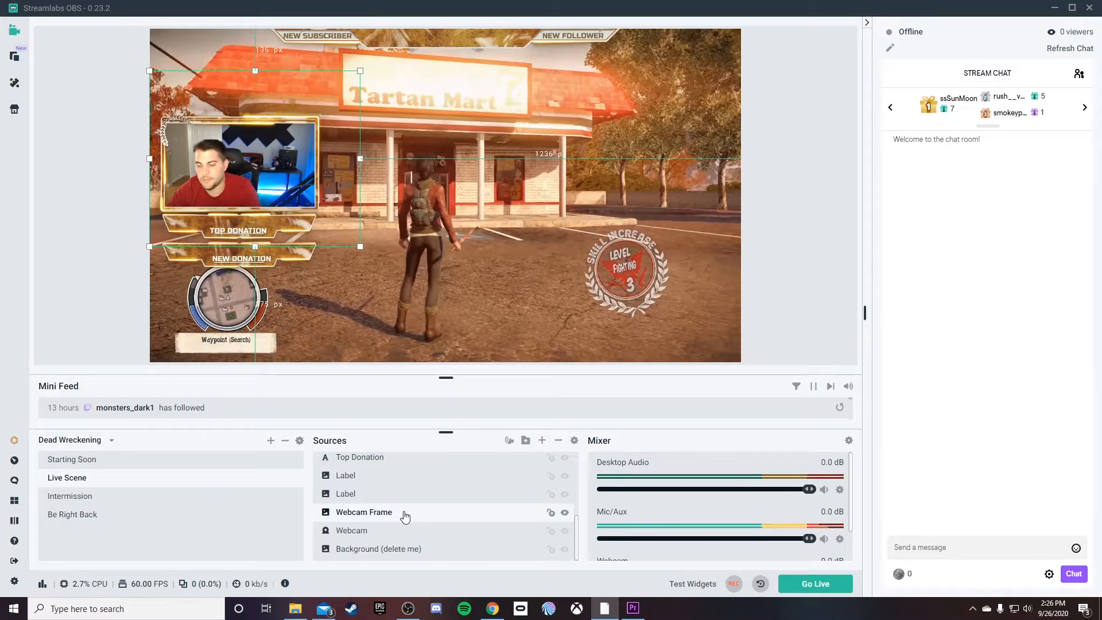
key("Delete")
left_click(576, 305)
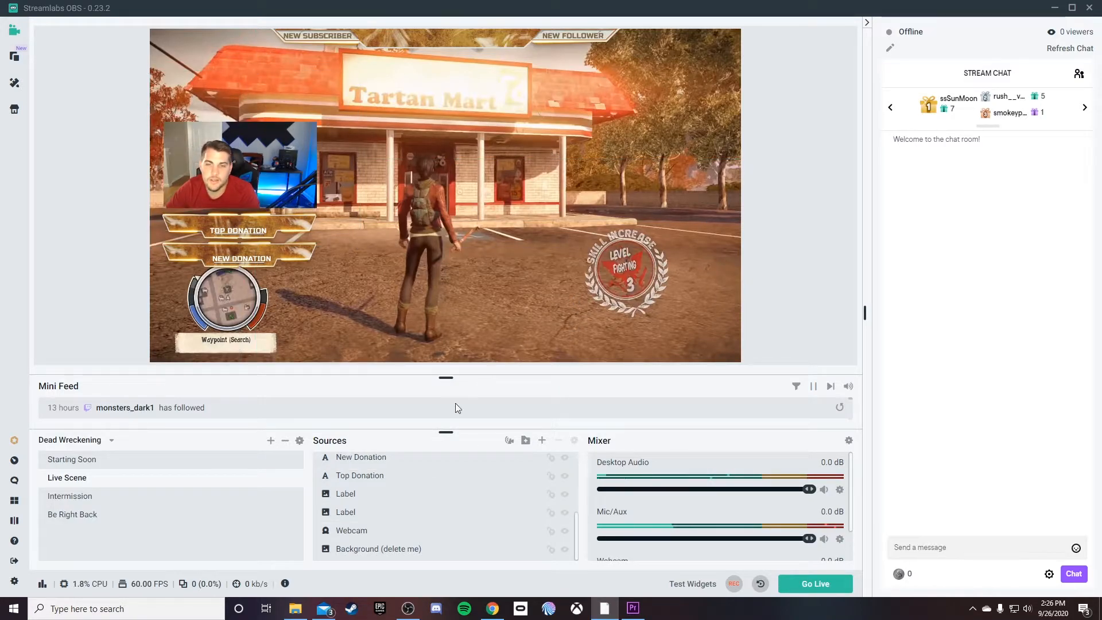
left_click(379, 549)
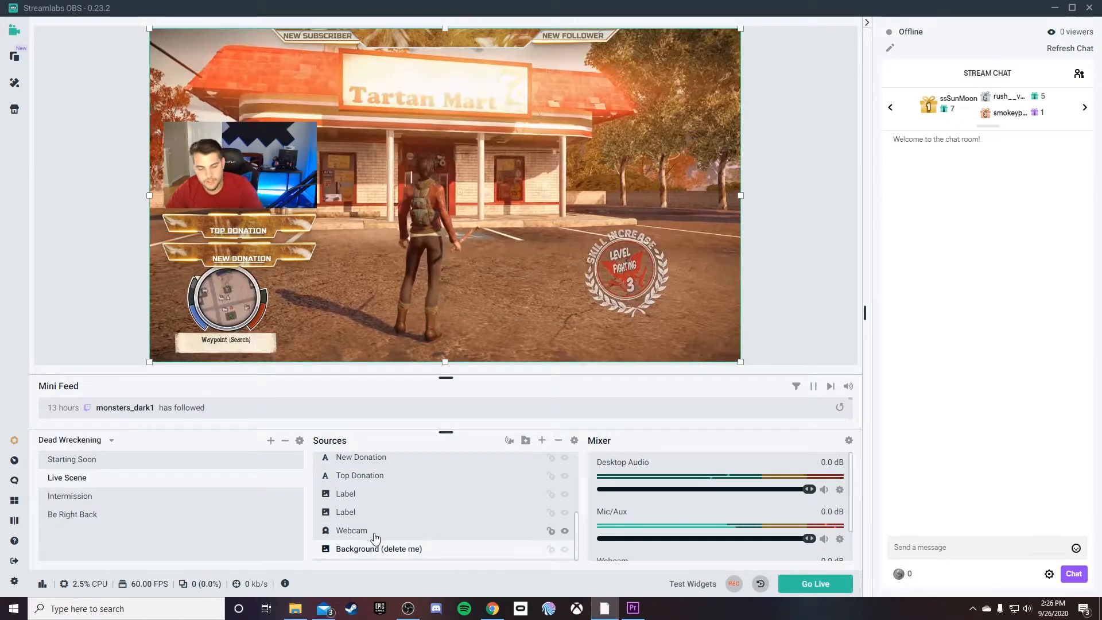
key("ctrl+z")
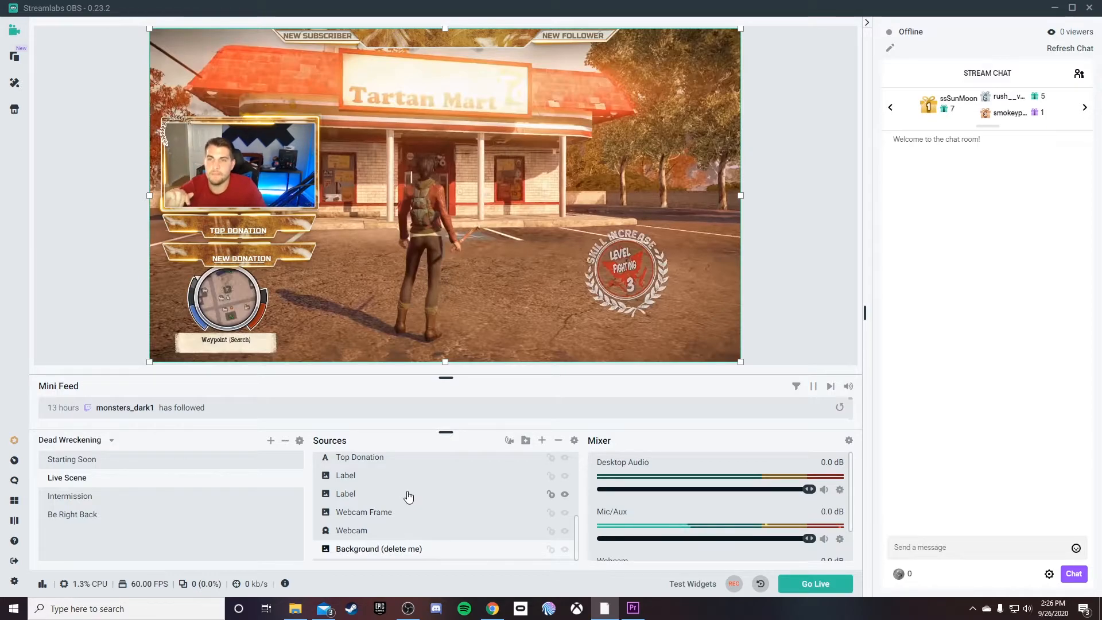
- Remove the placeholder source "Background (delete me)" from Live Scene and confirm the removal
left_click(382, 534)
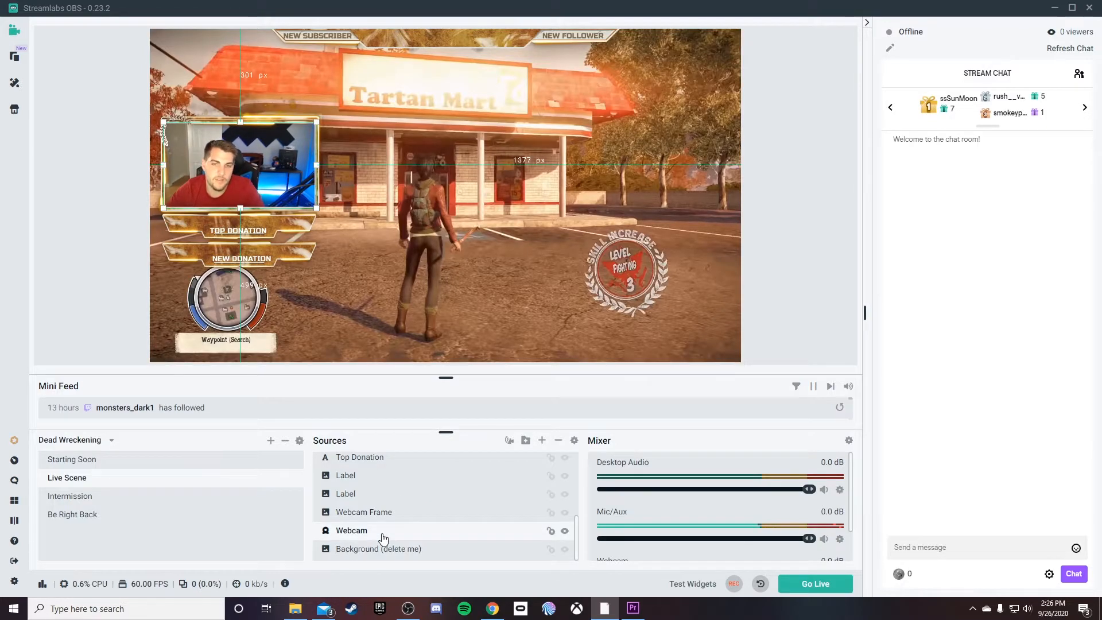
left_click(379, 549)
key("Delete")
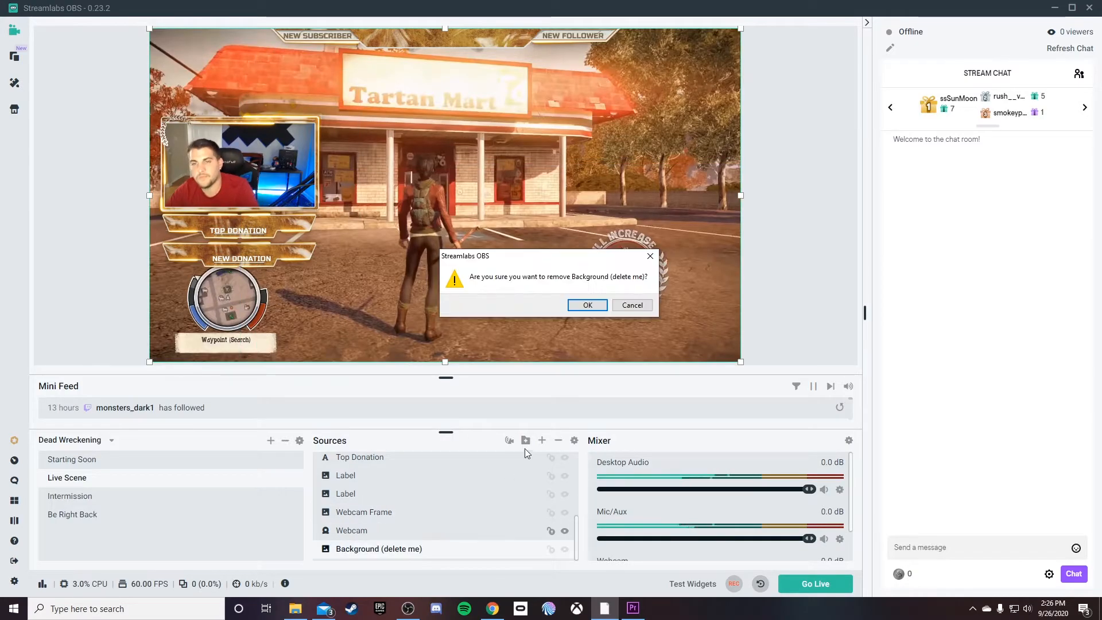
left_click(596, 303)
scroll(416, 523, "up", 3)
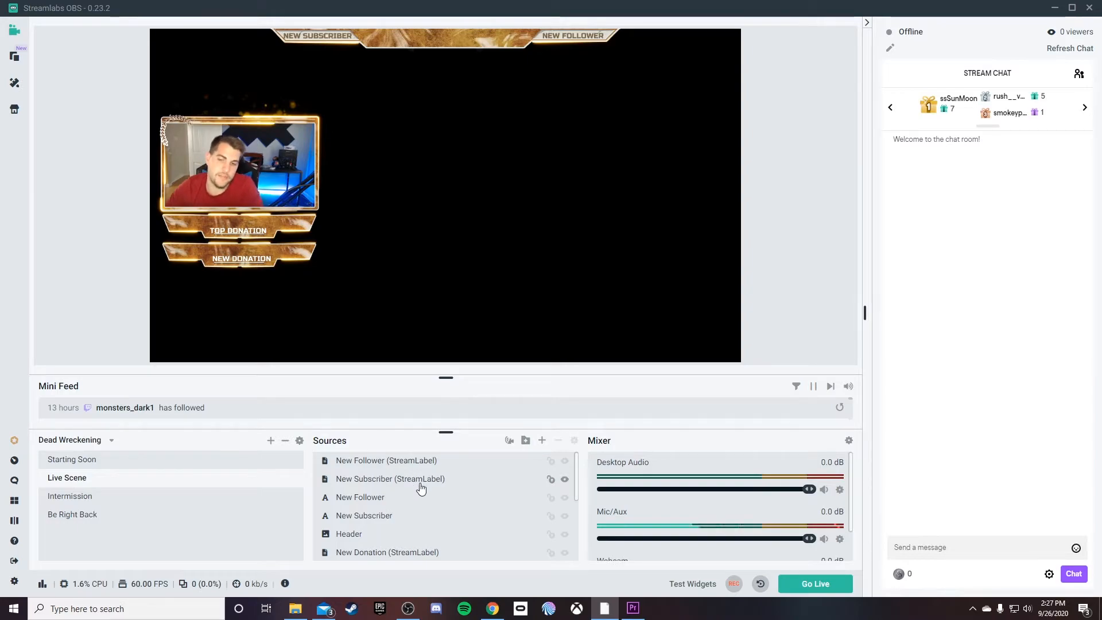
- Add a Color Correction filter to the Webcam Frame source in Live Scene
scroll(420, 489, "down", 5)
left_click(393, 530)
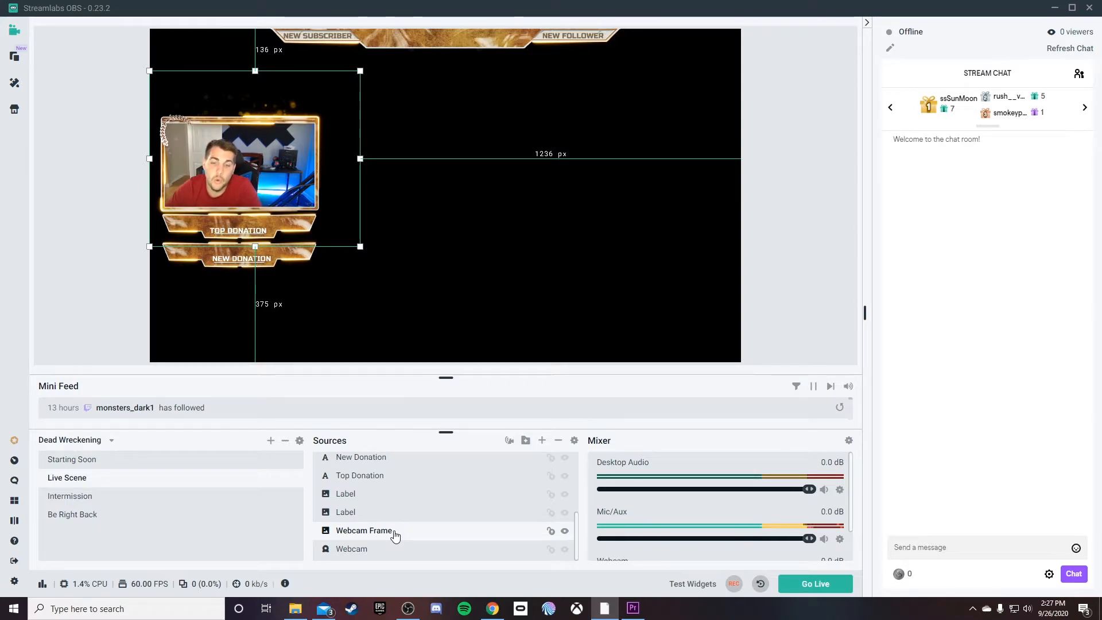
right_click(394, 532)
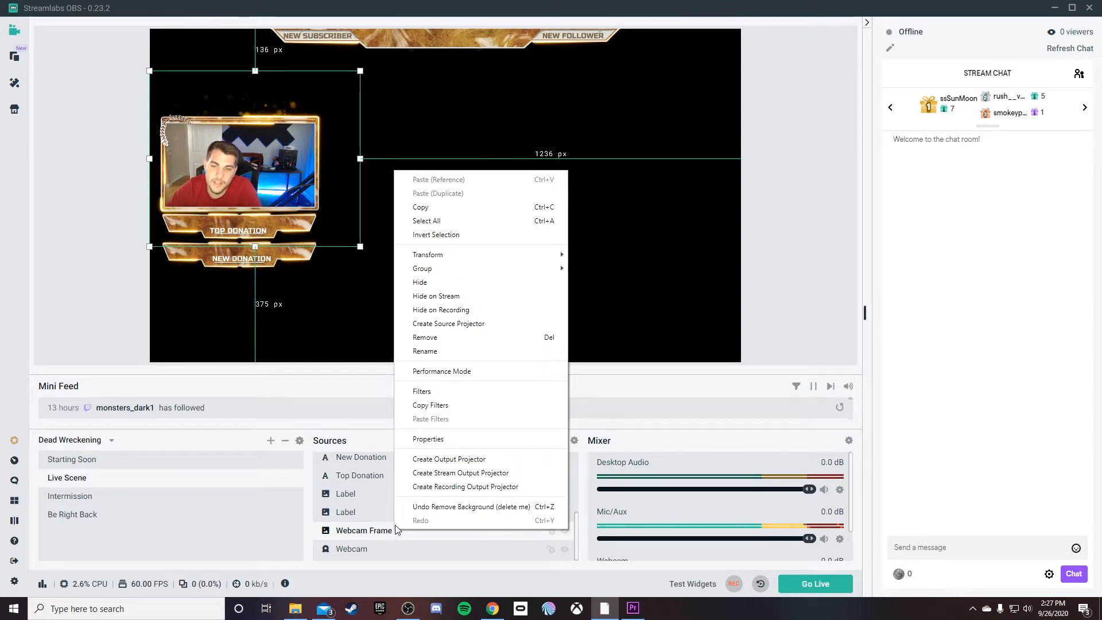
left_click(424, 392)
left_click(334, 255)
left_click(463, 208)
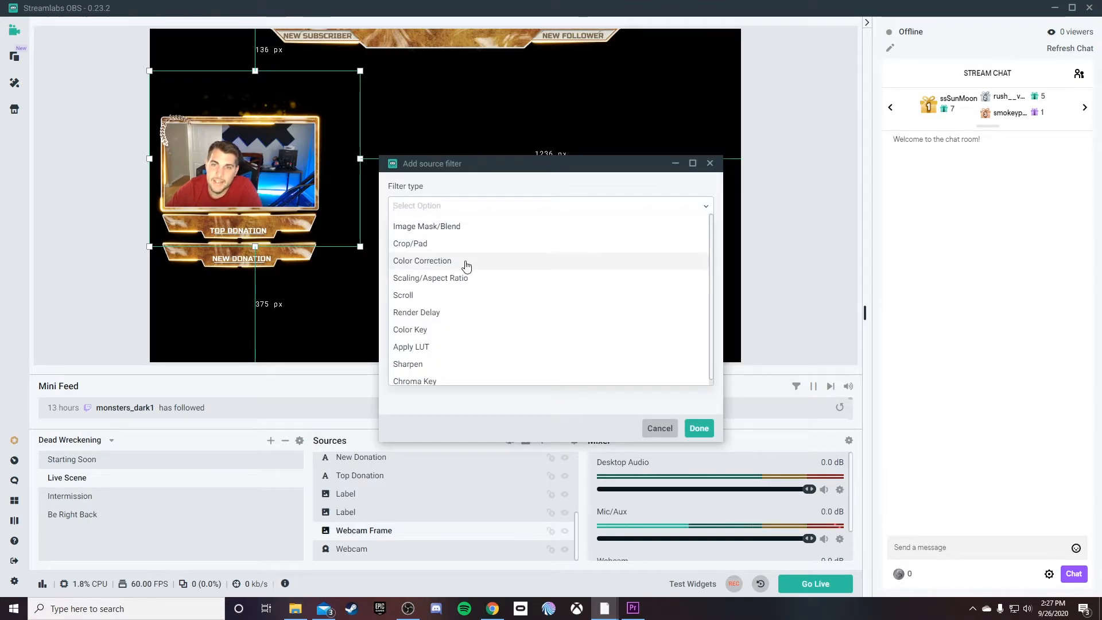
left_click(466, 262)
left_click(706, 431)
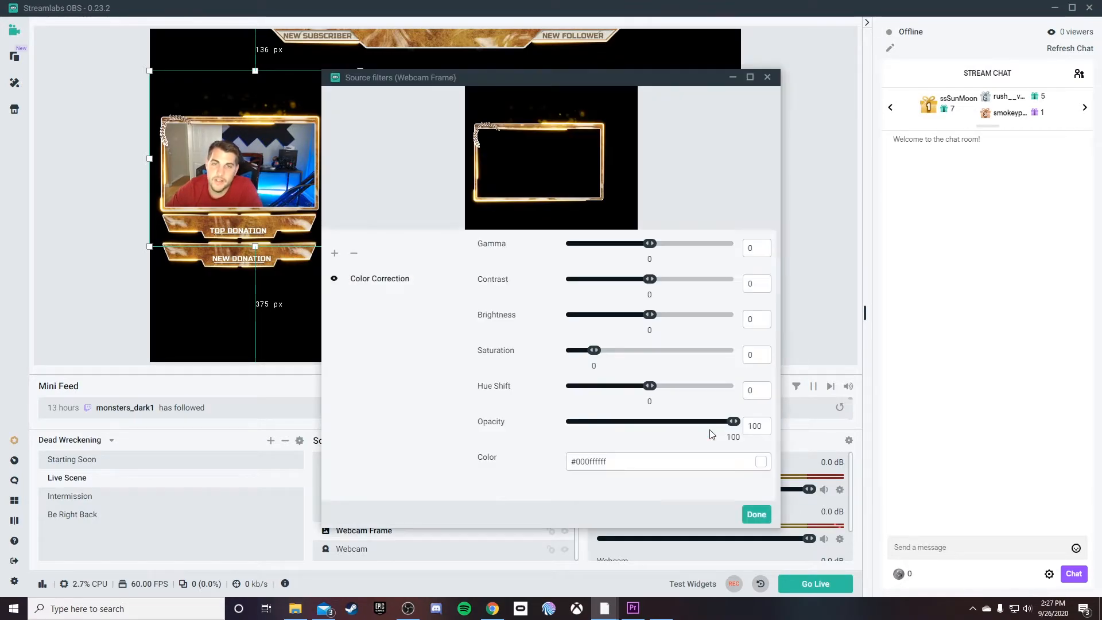
- Recolor the webcam frame with gamma -1.99, contrast -2, saturation 0.47 and hue shift -94.45, and close the filter settings
left_click_drag(653, 248, 595, 250)
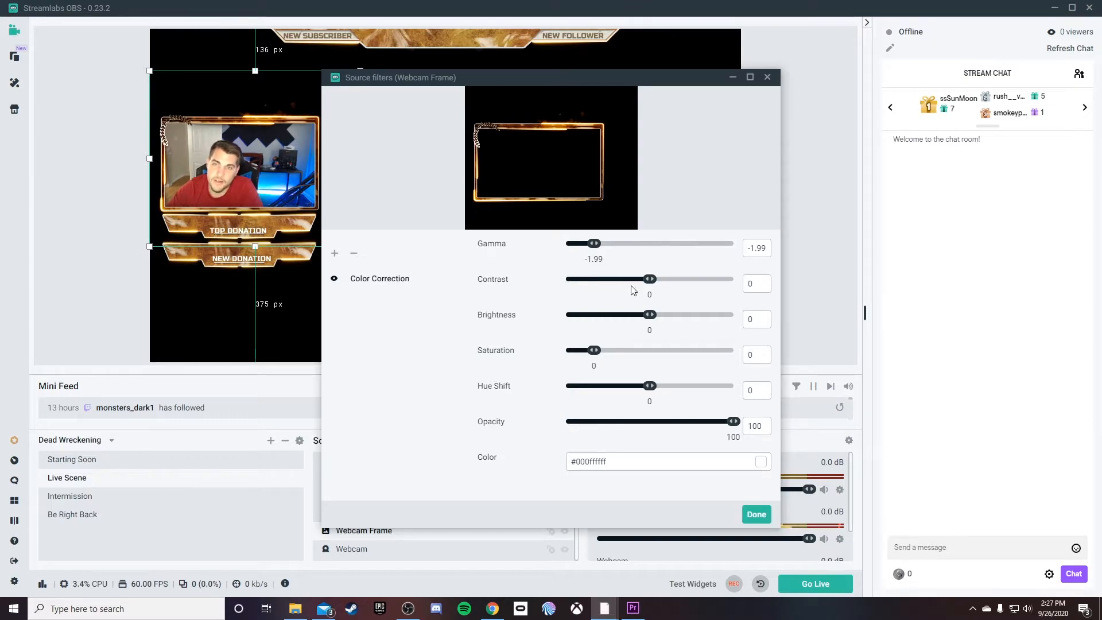
left_click_drag(650, 281, 552, 279)
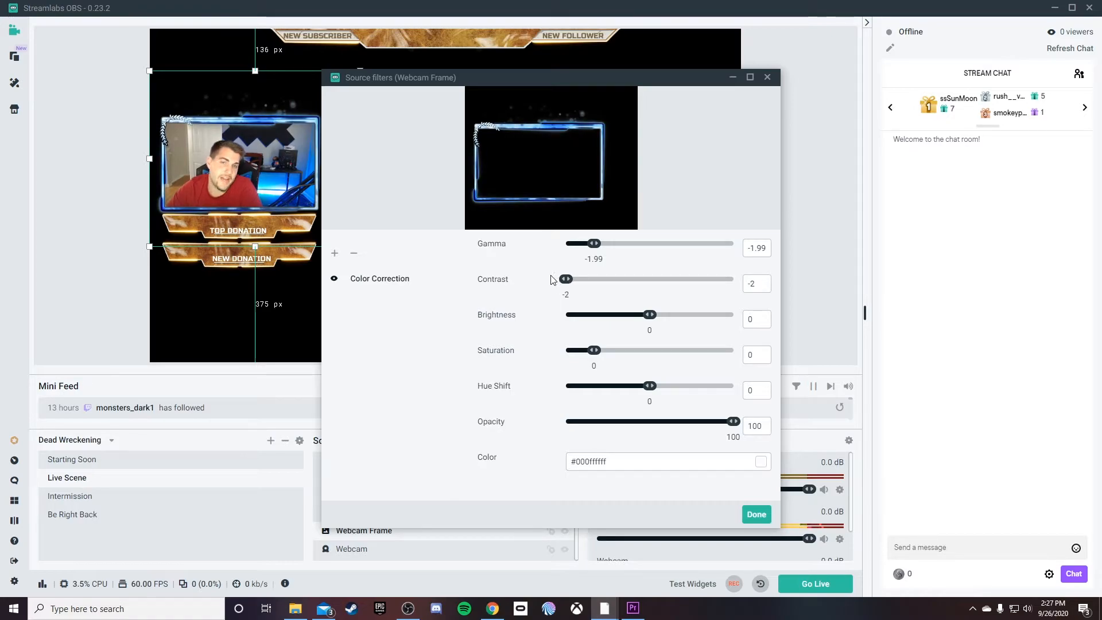
mouse_move(595, 354)
left_mouse_down()
mouse_move(620, 356)
mouse_move(607, 351)
left_mouse_up()
left_click_drag(649, 385, 710, 386)
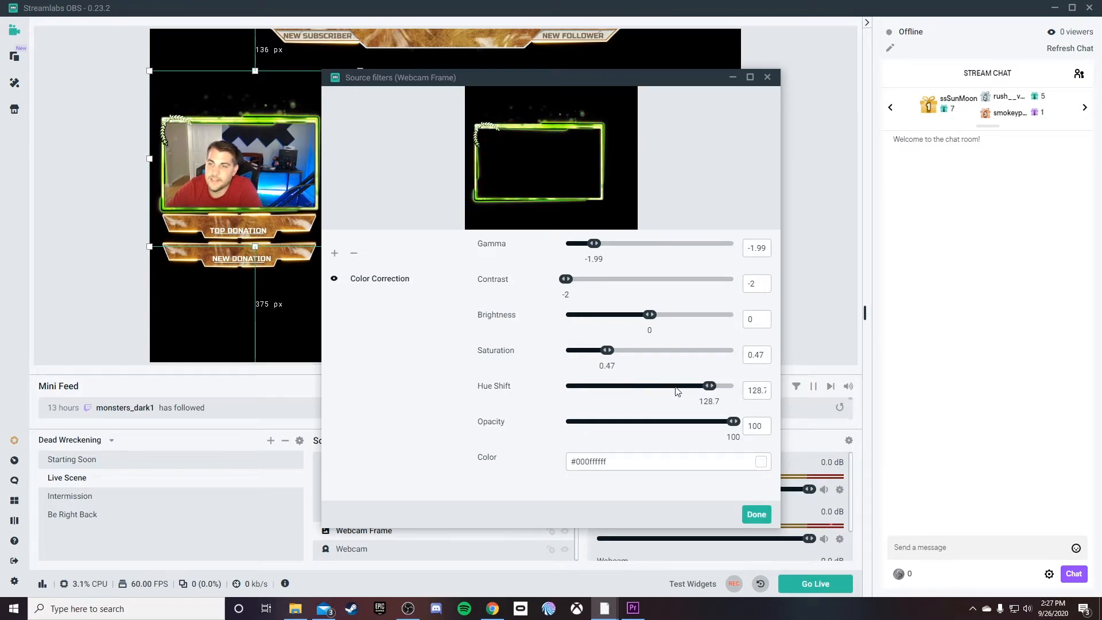
left_click_drag(675, 391, 607, 388)
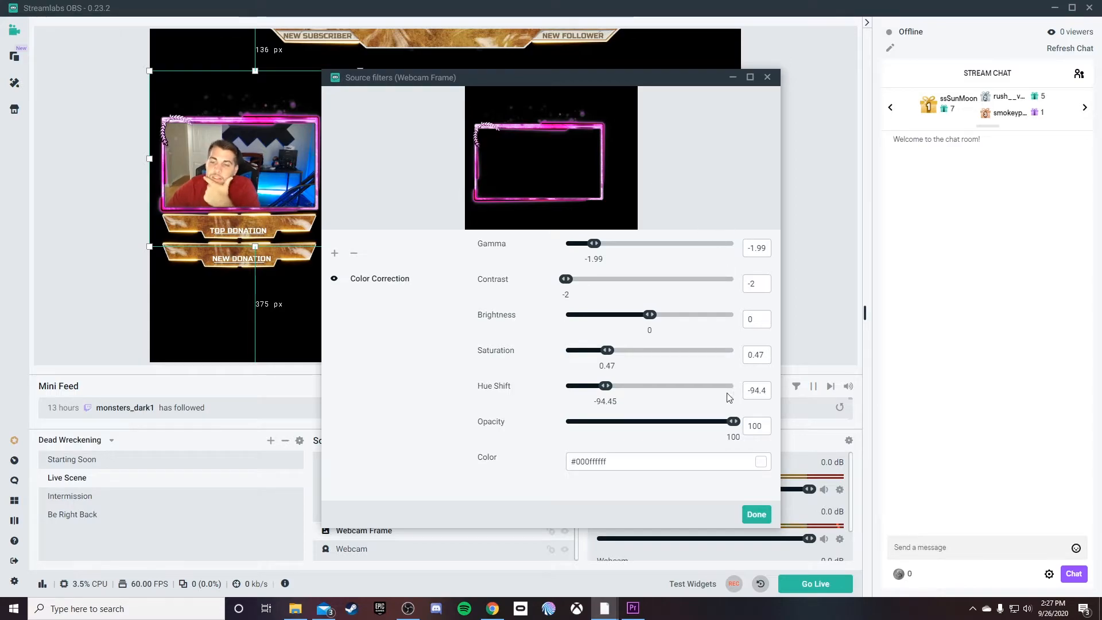
left_click(757, 515)
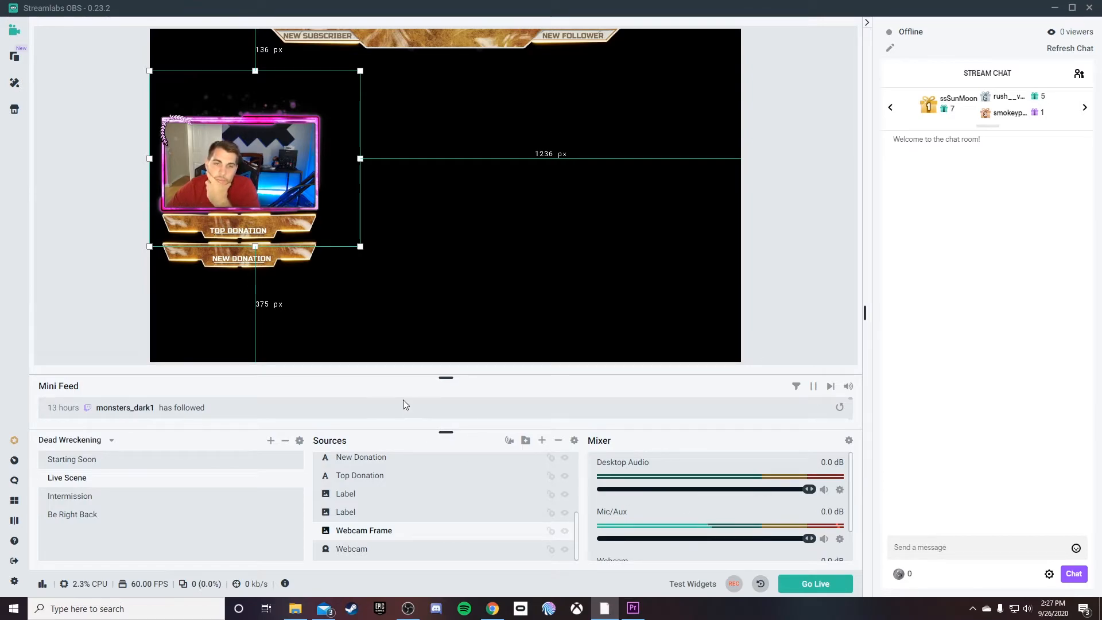
- Move the webcam frame up slightly to about 130 px from the canvas's upper edge, and deselect it
mouse_move(318, 189)
left_mouse_down()
mouse_move(692, 213)
mouse_move(319, 194)
left_mouse_up()
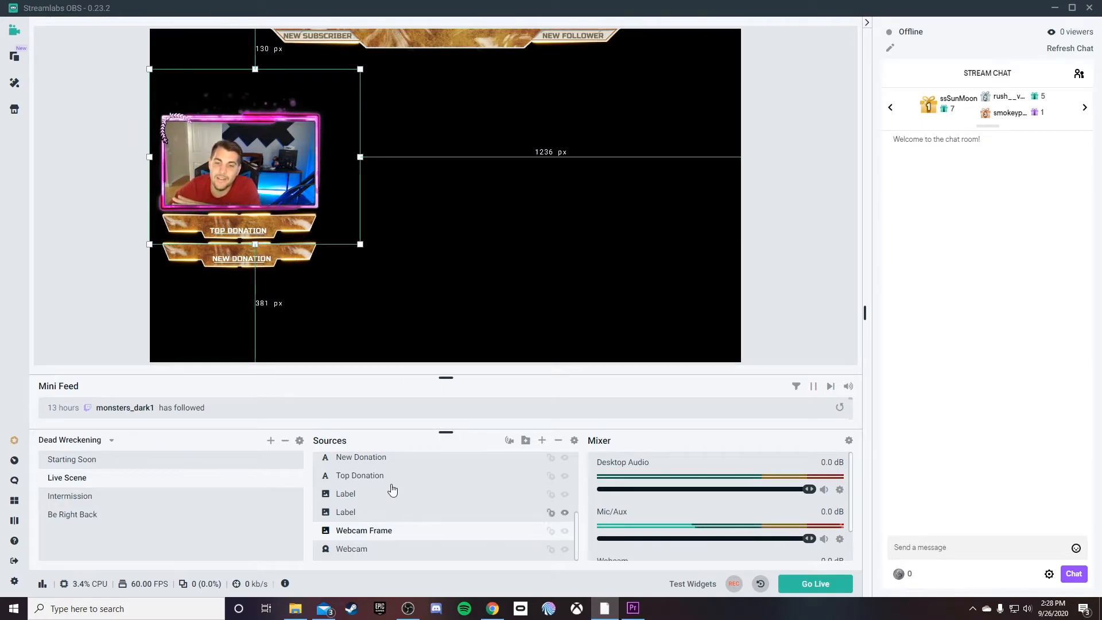
mouse_move(319, 194)
left_mouse_down()
mouse_move(710, 289)
mouse_move(319, 194)
left_mouse_up()
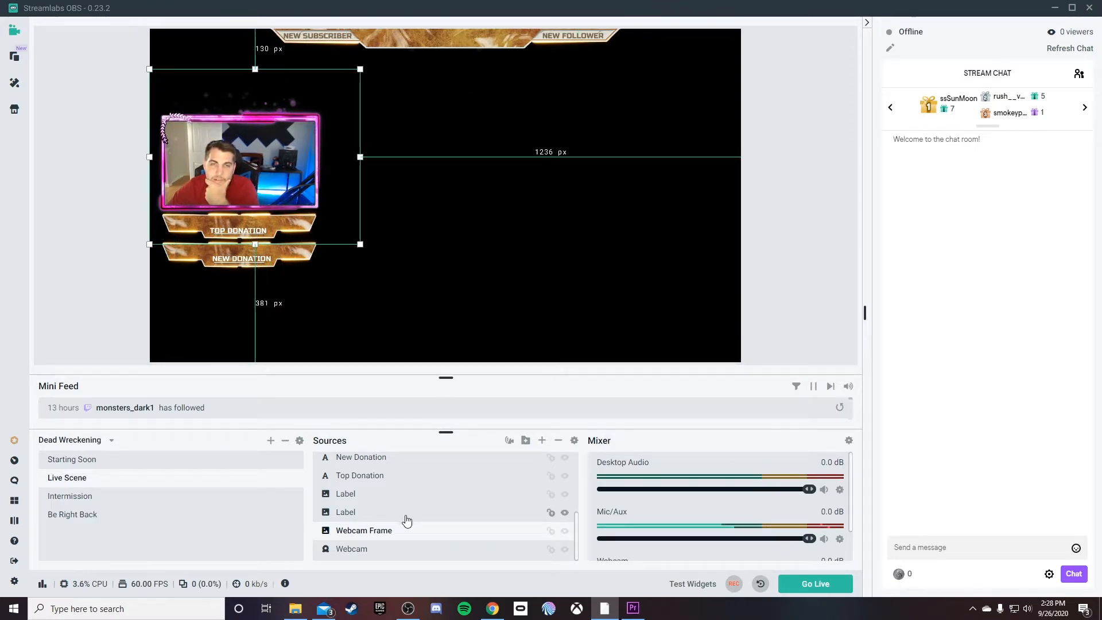
left_click(275, 478)
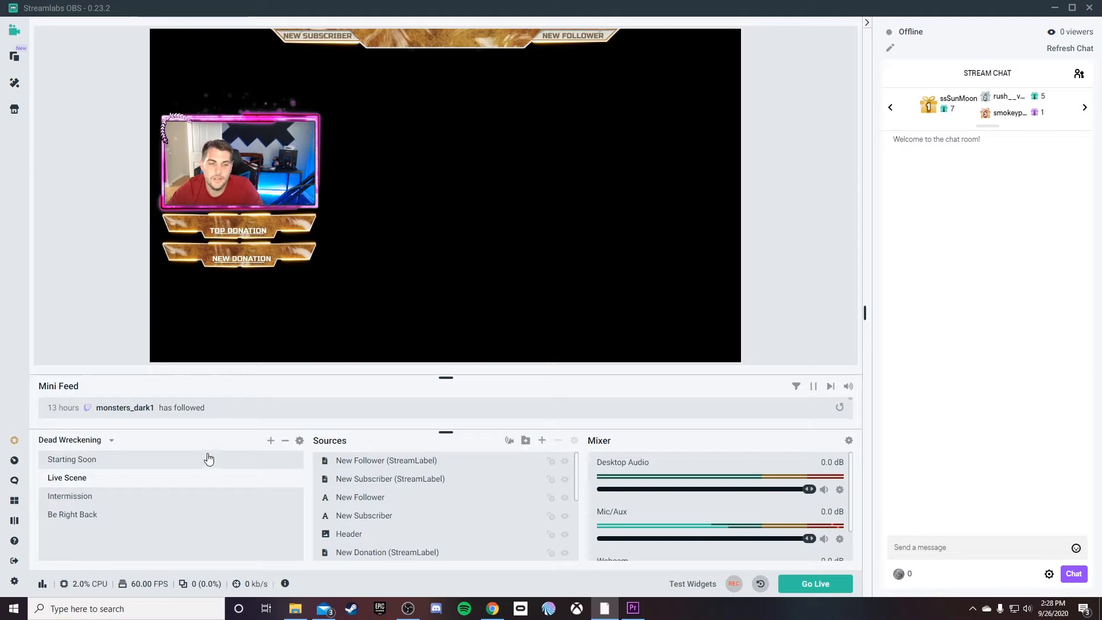
- Preview the Starting Soon scene, and switch to the scene collection named Scenes
left_click(247, 464)
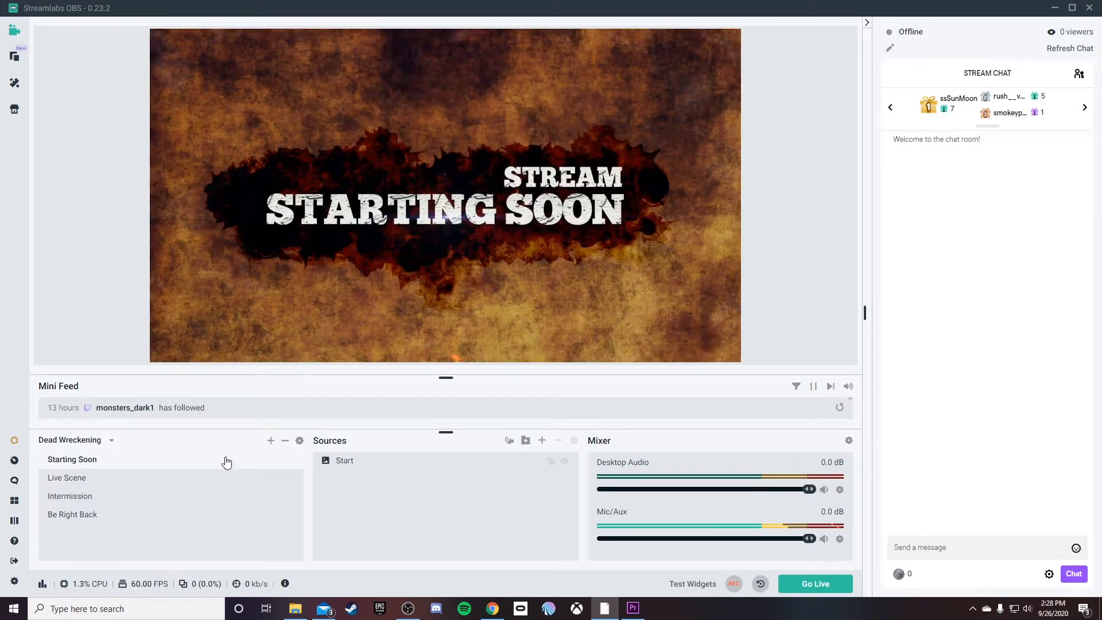
left_click(111, 442)
scroll(96, 493, "down", 2)
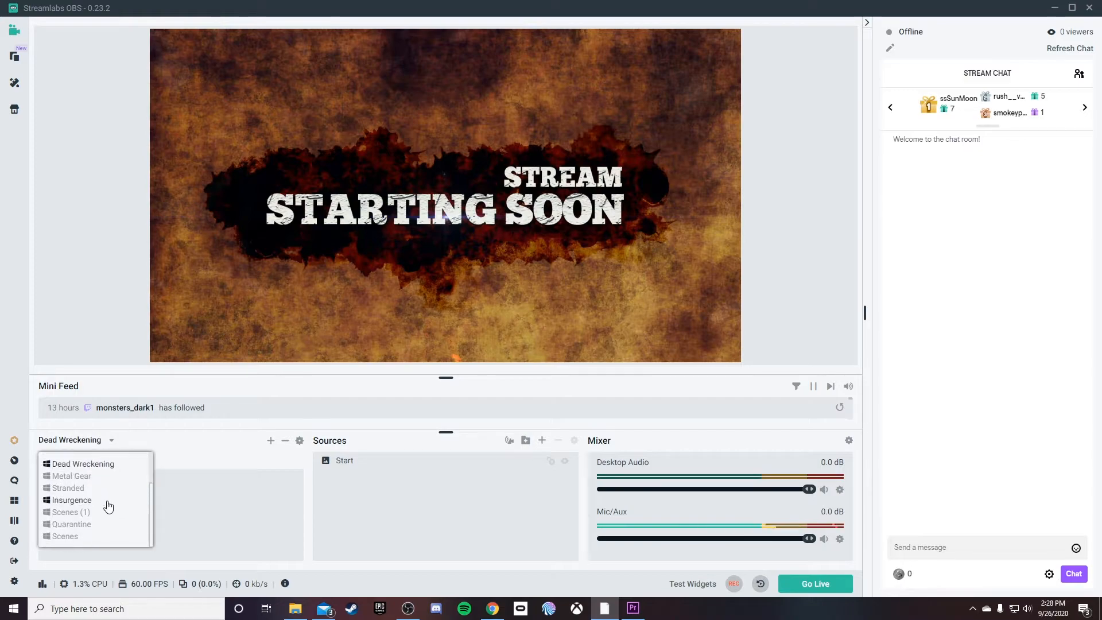
left_click(81, 536)
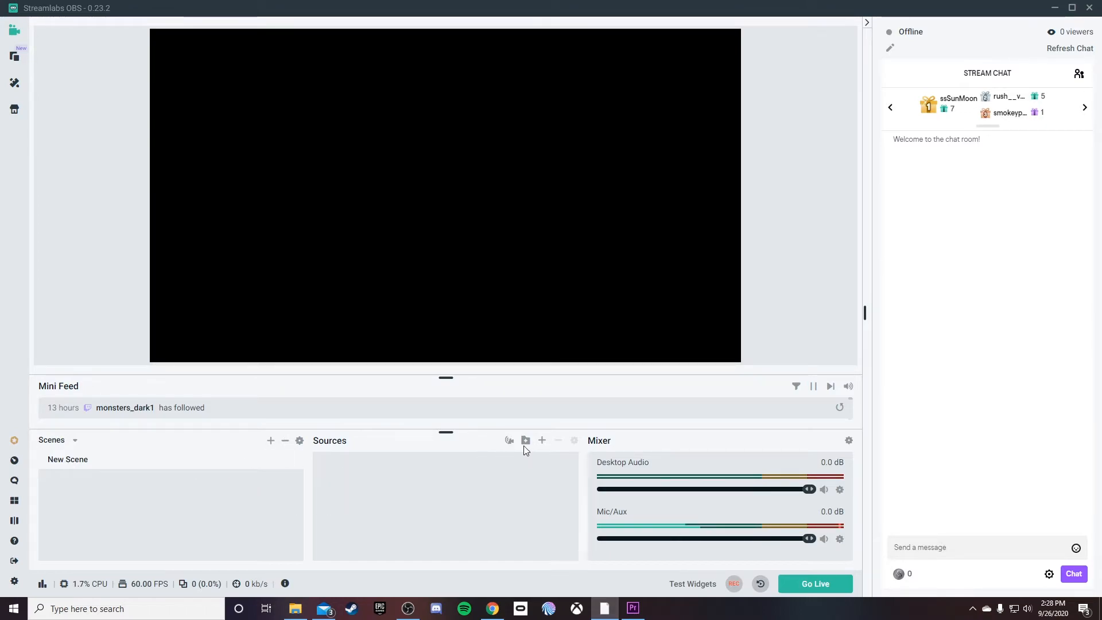
- Add an Alertbox widget source to New Scene with its default name
left_click(542, 441)
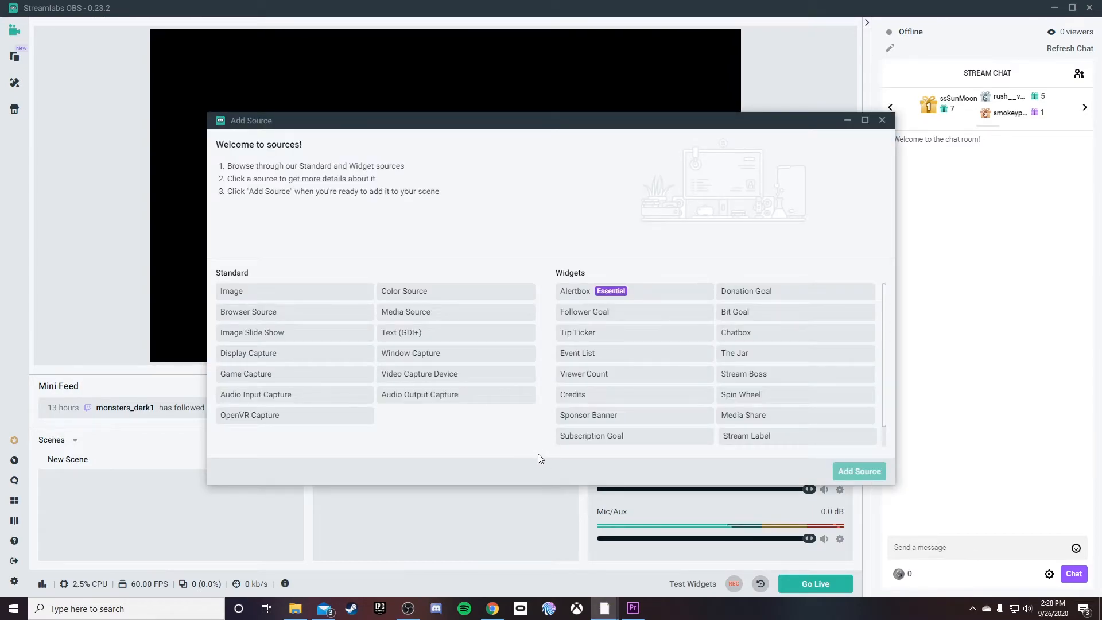
left_click_drag(524, 128, 491, 124)
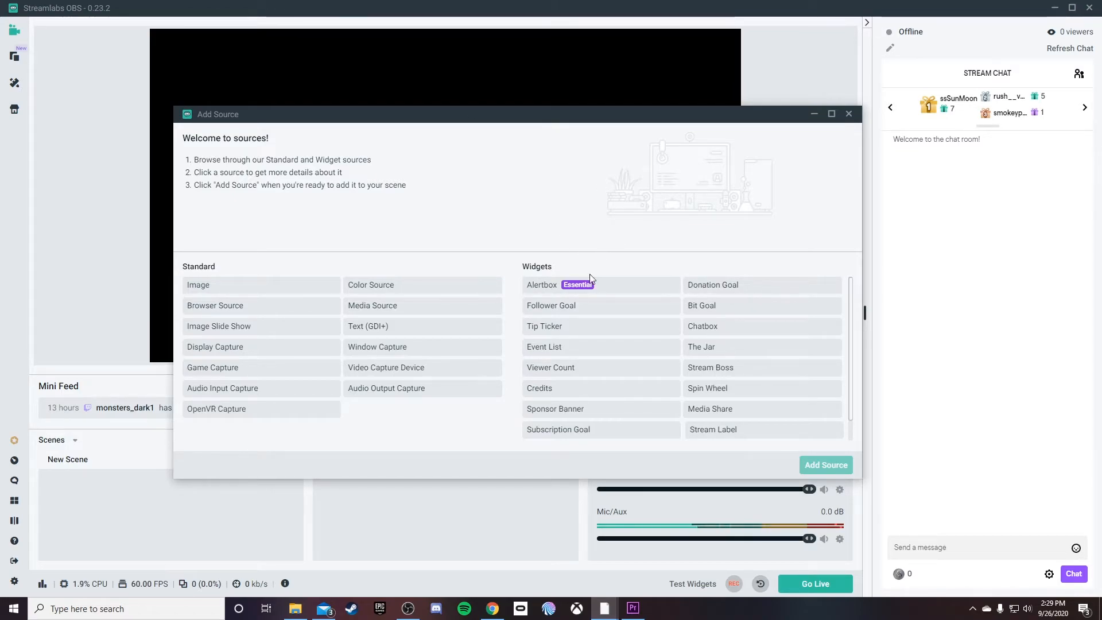
left_click(557, 287)
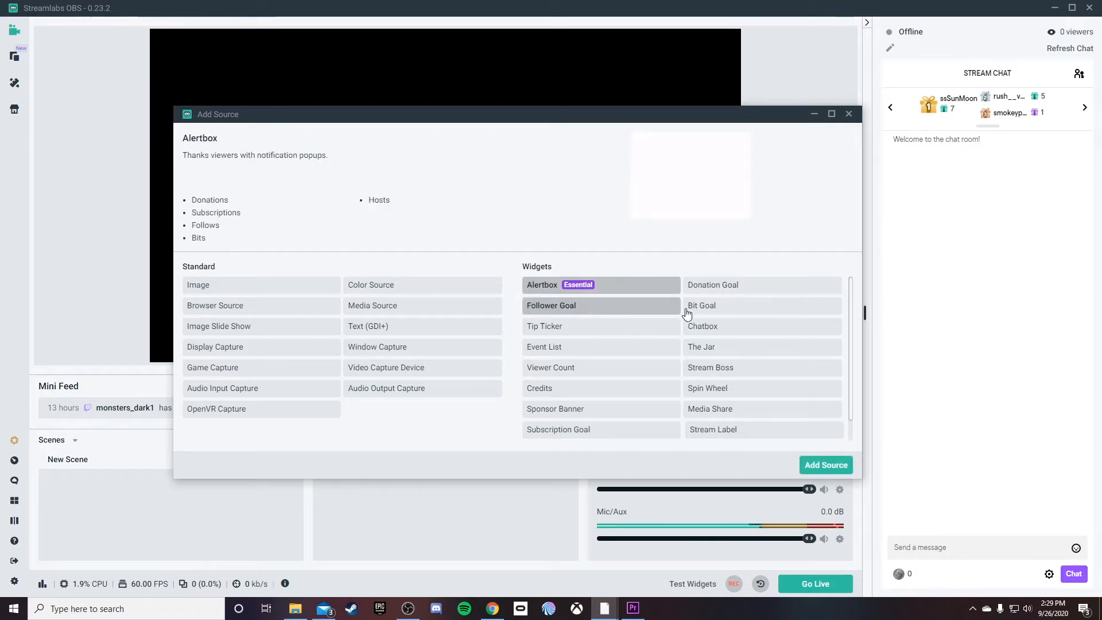
left_click(814, 462)
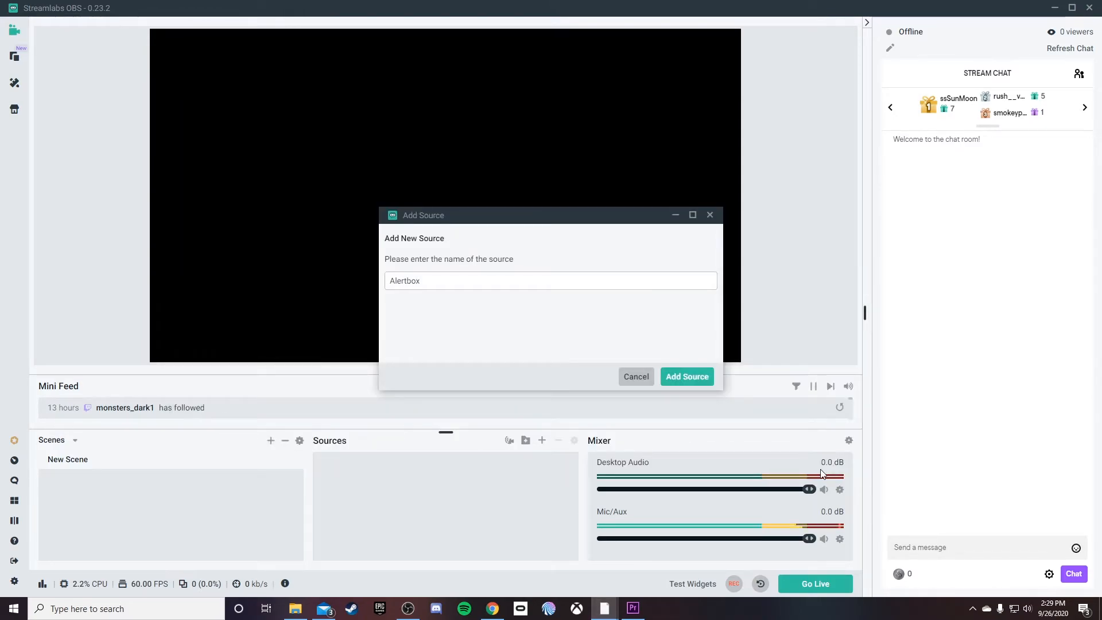
left_click(692, 380)
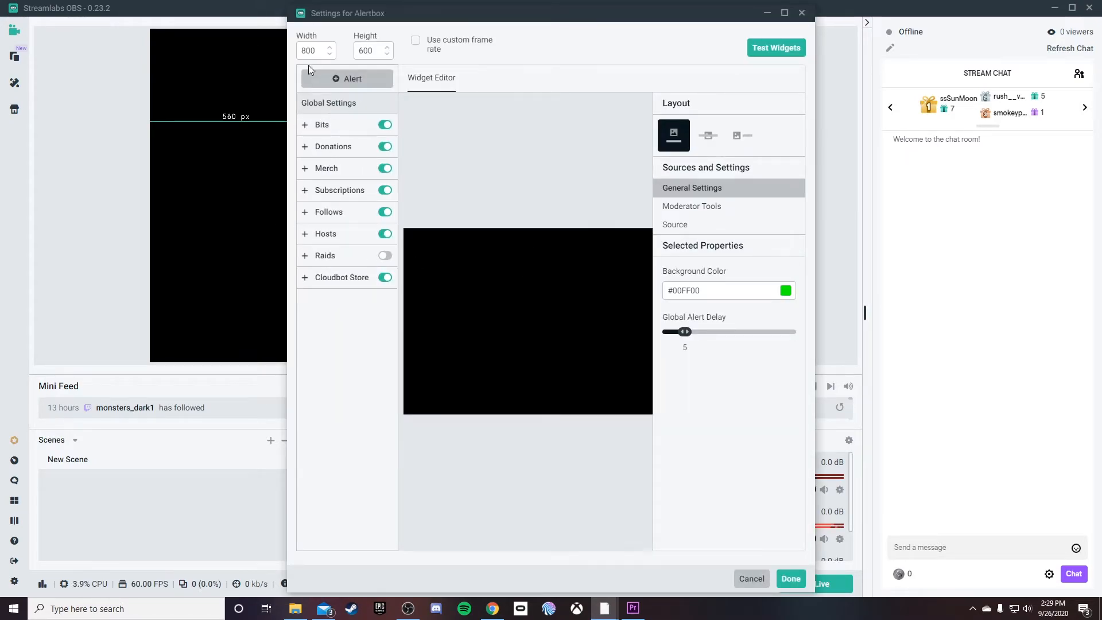
- Examine the Alertbox settings for bits, donations, merch, subscriptions and follows, including the bits message's font and colors, and close the settings
left_click(310, 125)
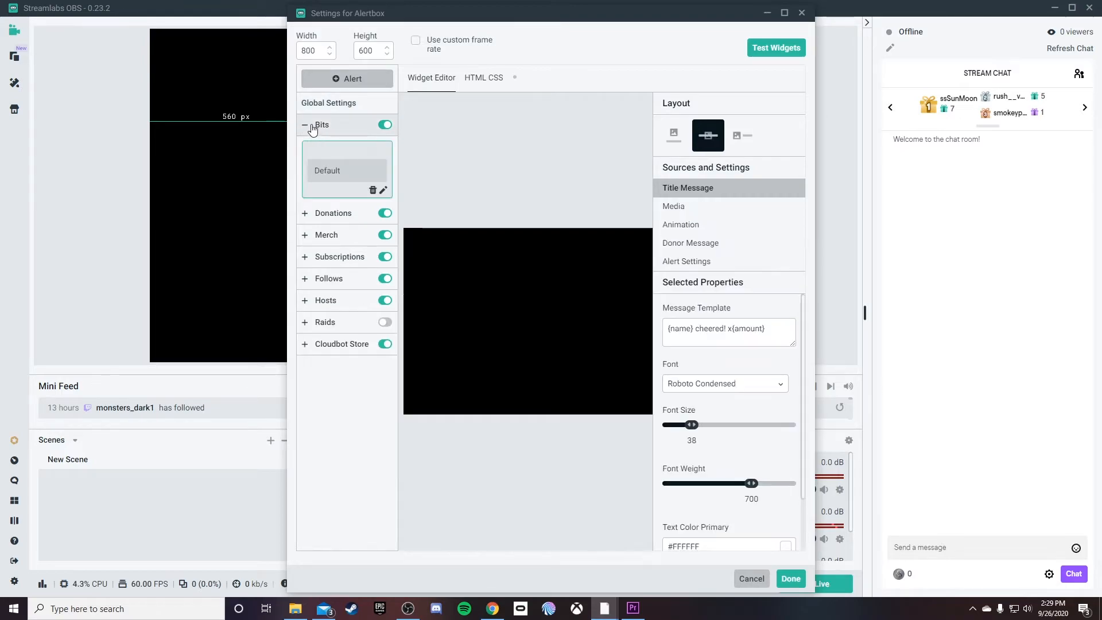
left_click(331, 214)
left_click(331, 236)
left_click(334, 254)
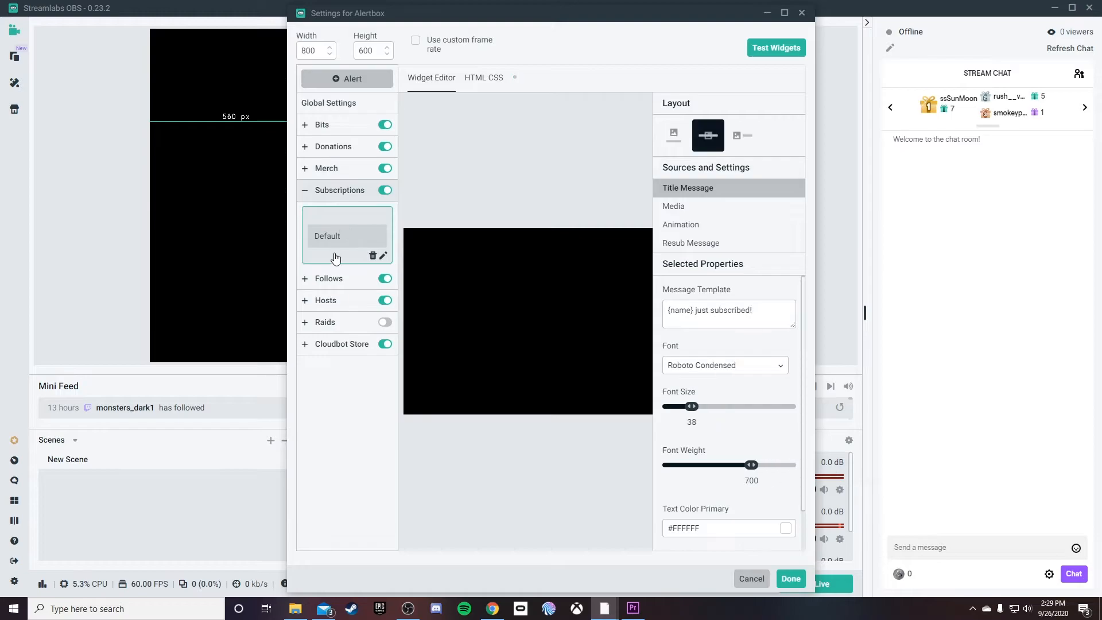
left_click(338, 284)
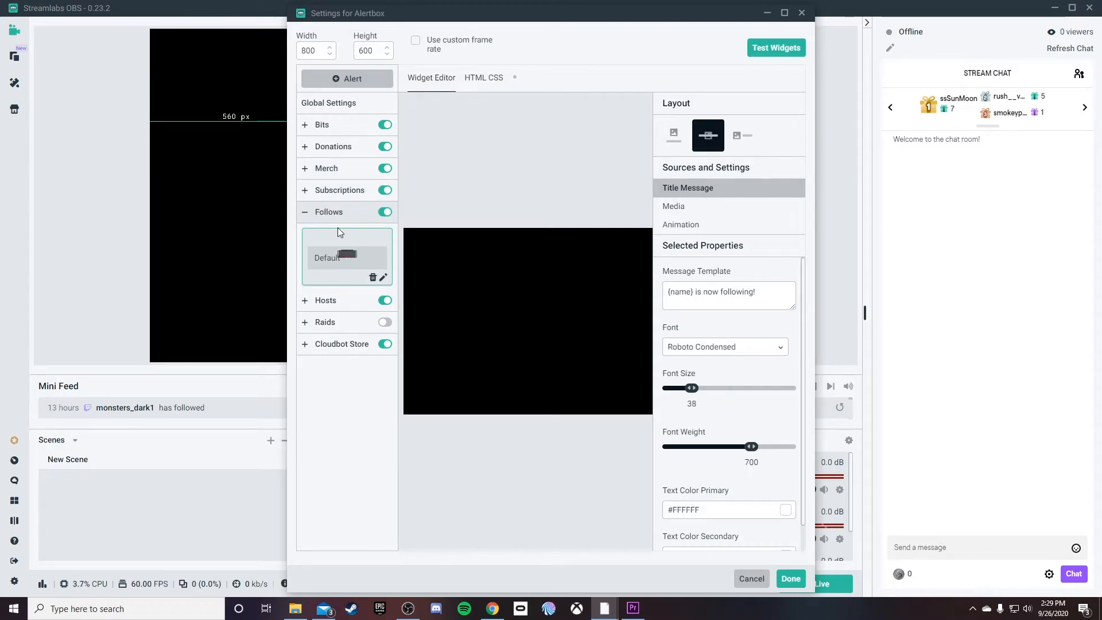
left_click(342, 126)
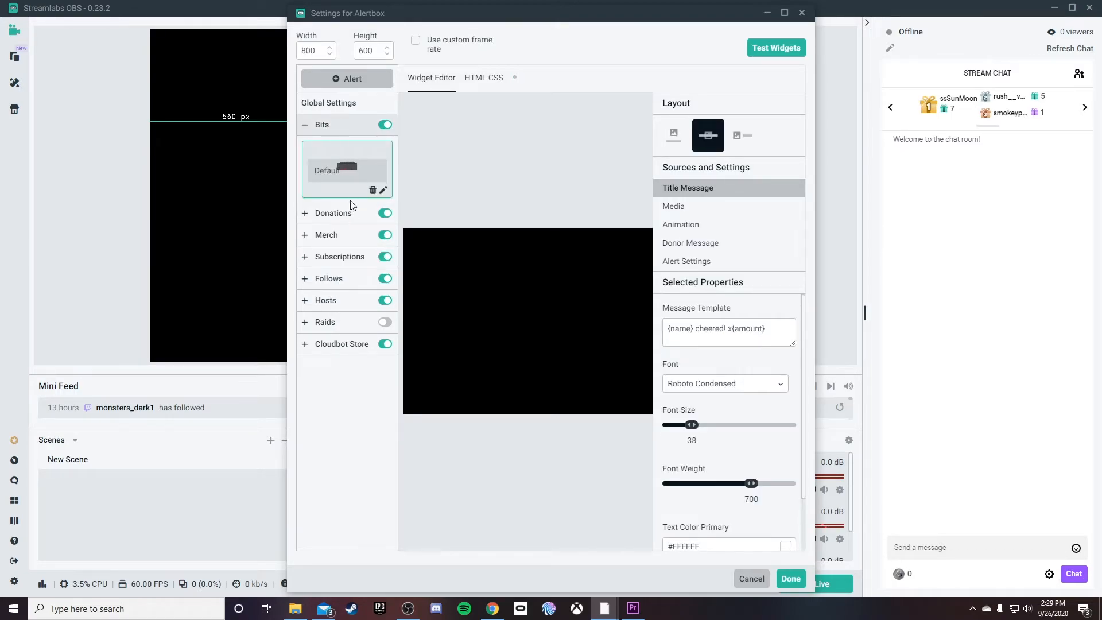
left_click(340, 280)
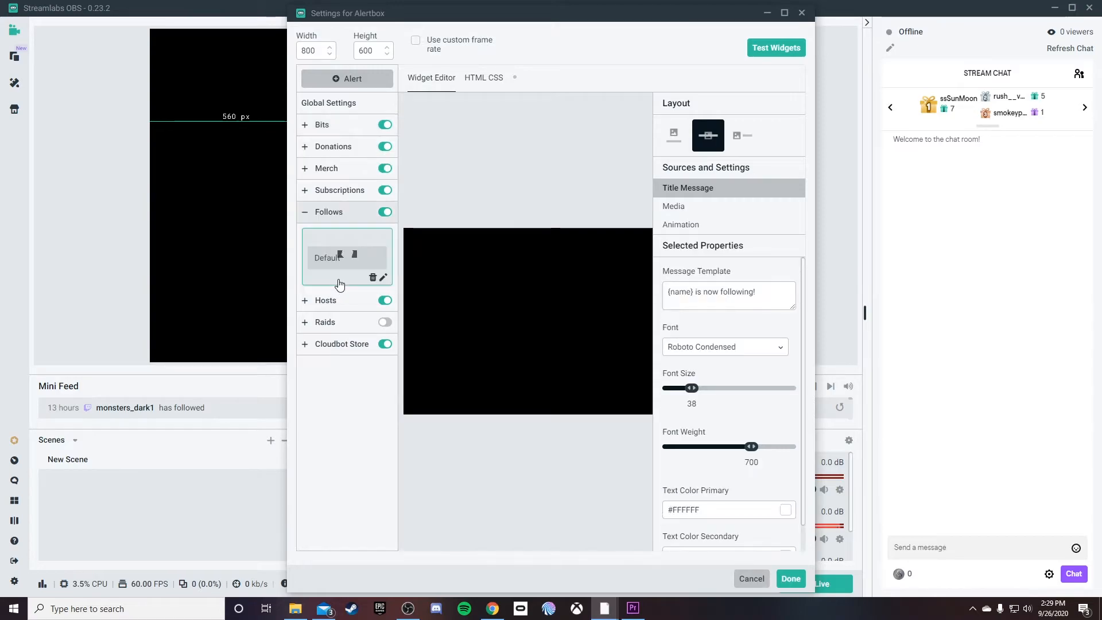
left_click(341, 148)
left_click(340, 126)
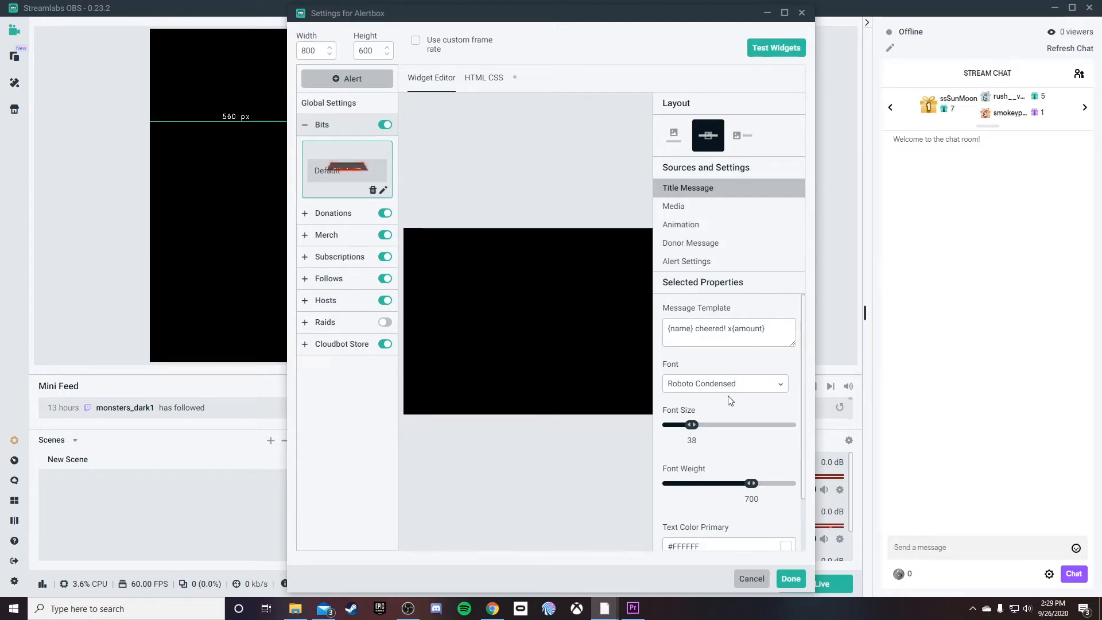
scroll(738, 451, "down", 1)
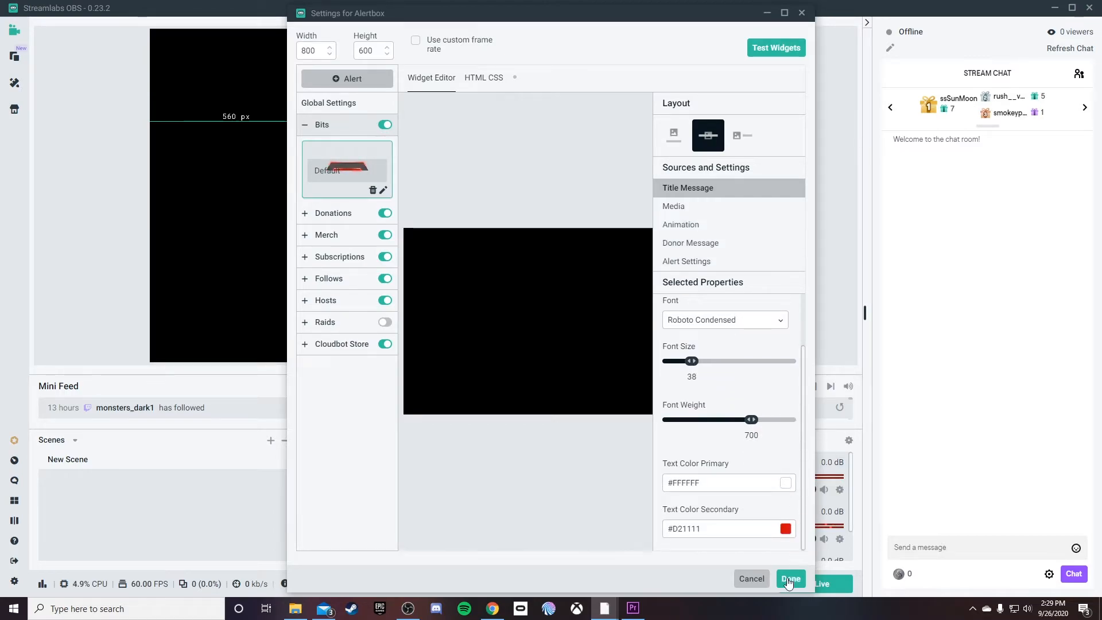
left_click(761, 579)
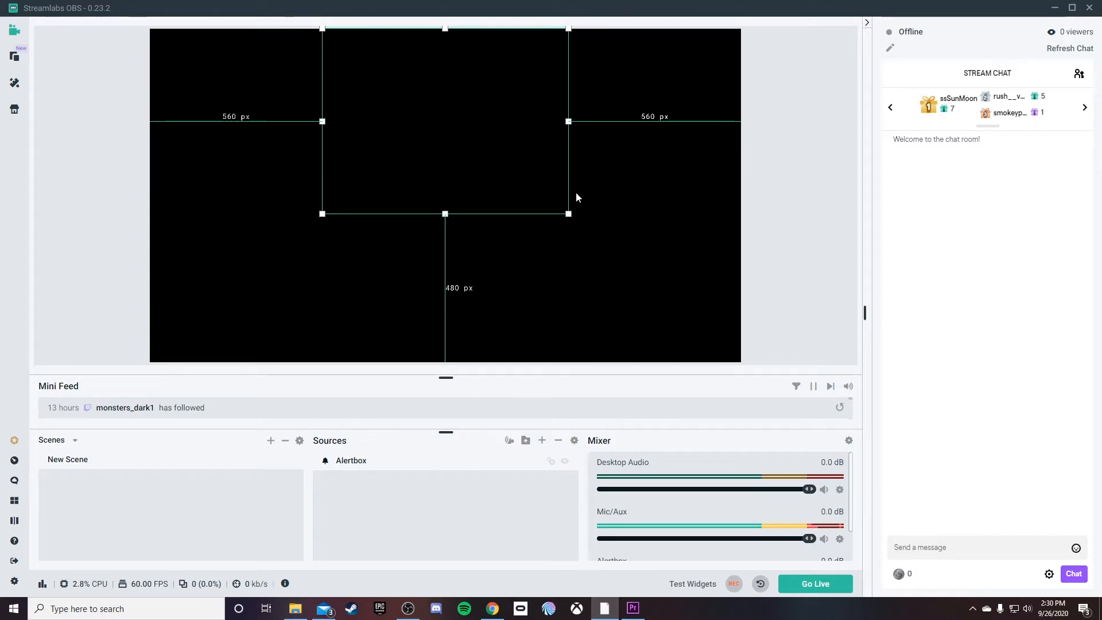
- Play a test follow alert and move the Alertbox up to about 691 px above the canvas's lower edge and 582 px from its left edge
left_click(697, 585)
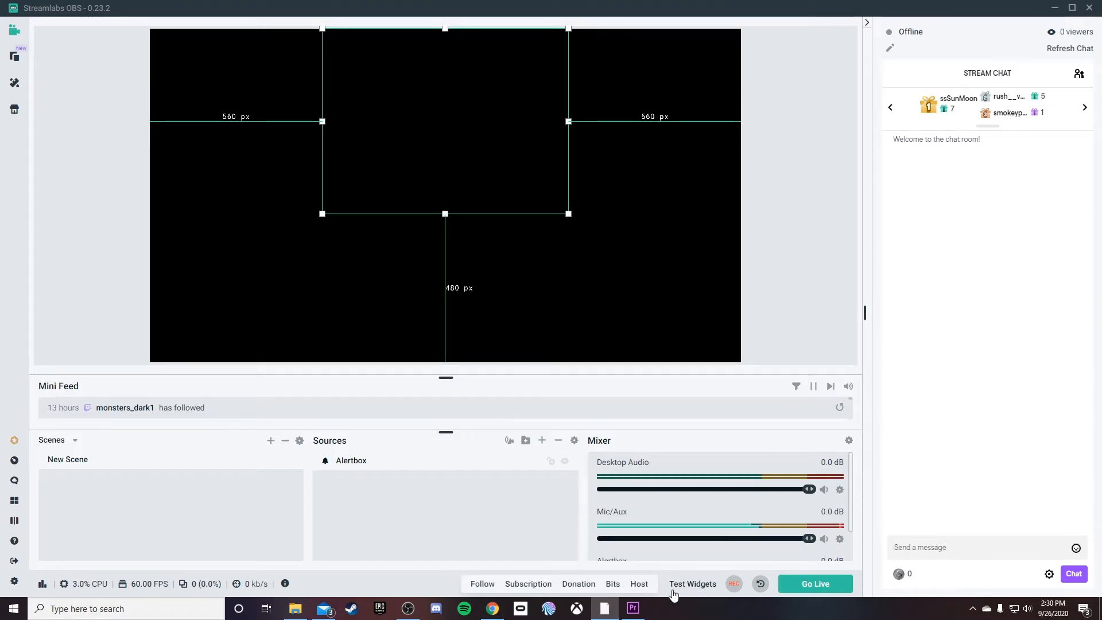
left_click(481, 584)
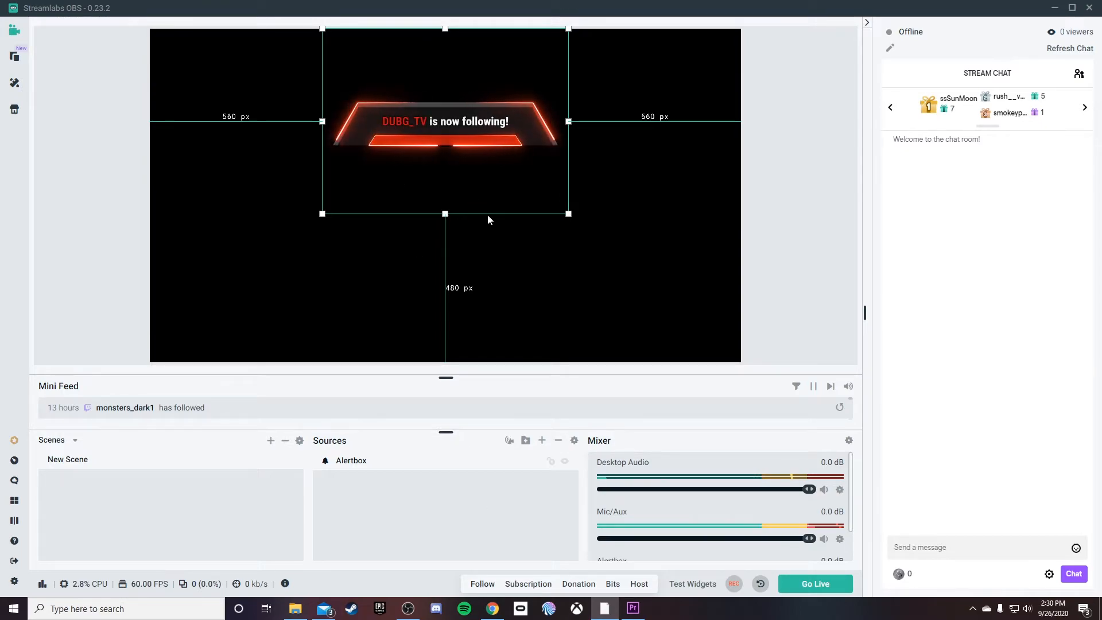
left_click_drag(488, 218, 495, 148)
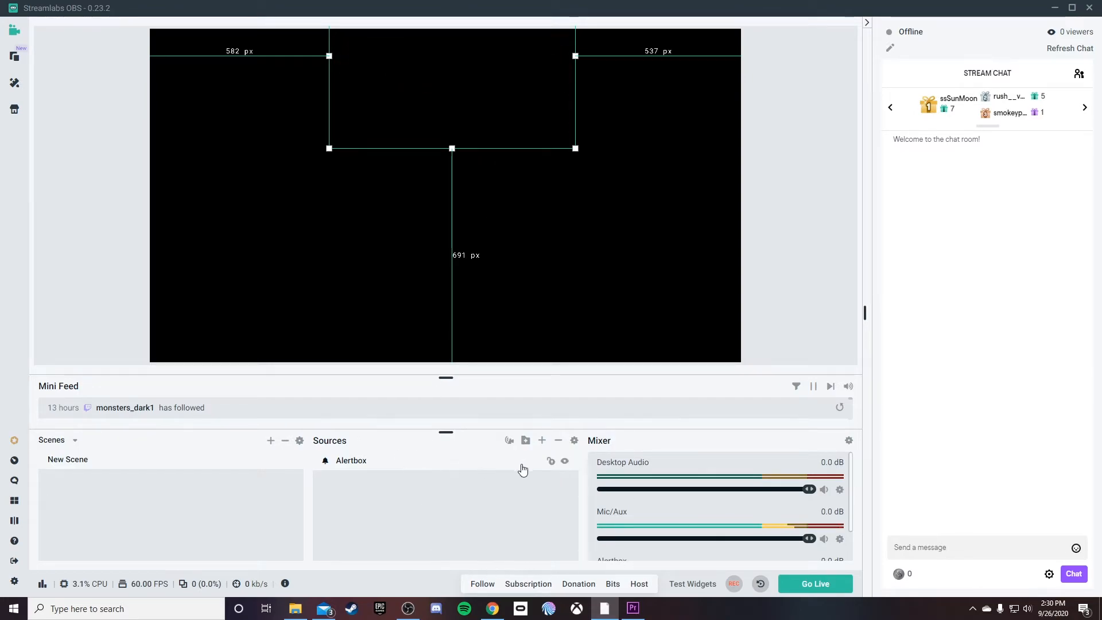
- Test the subscription and follow alerts, and nudge the Alertbox down to about 688 px above the canvas's lower edge
left_click(529, 585)
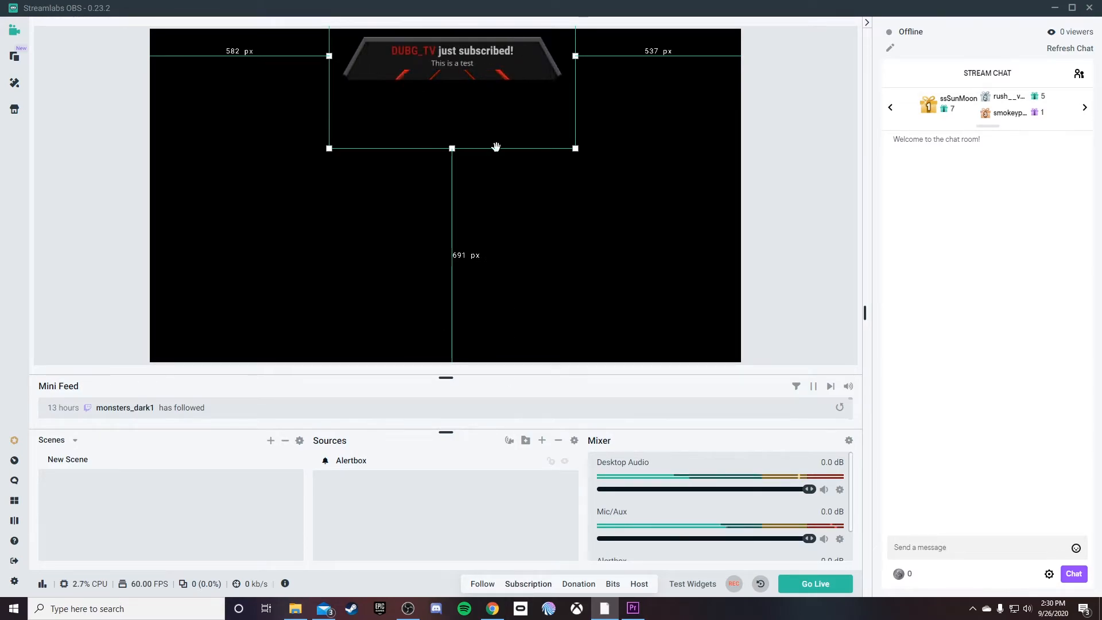
left_click_drag(497, 149, 497, 150)
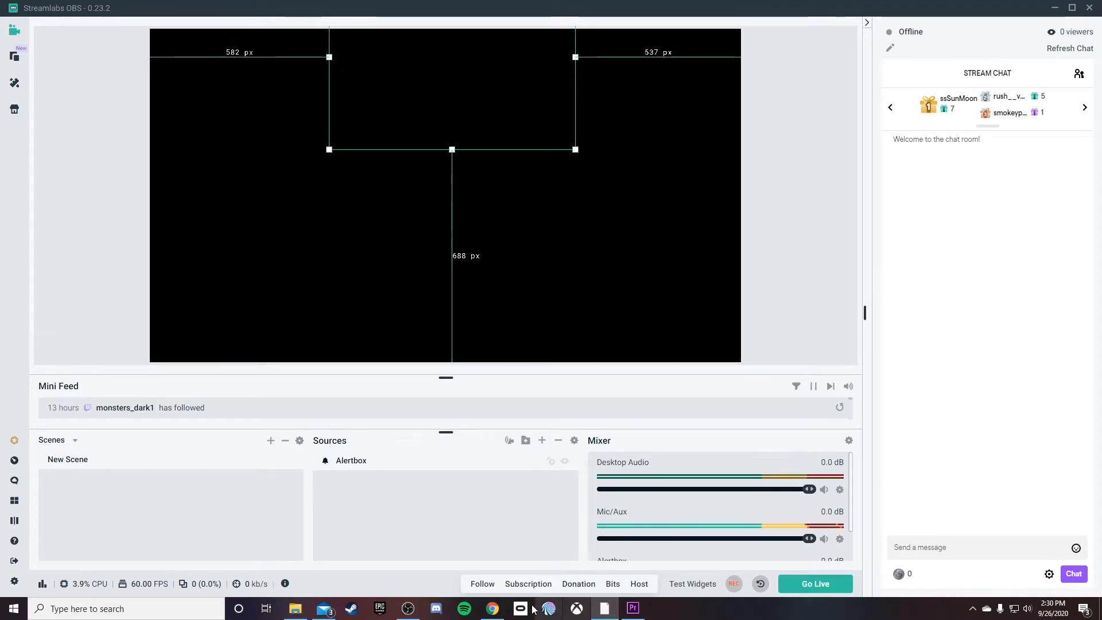
left_click(482, 584)
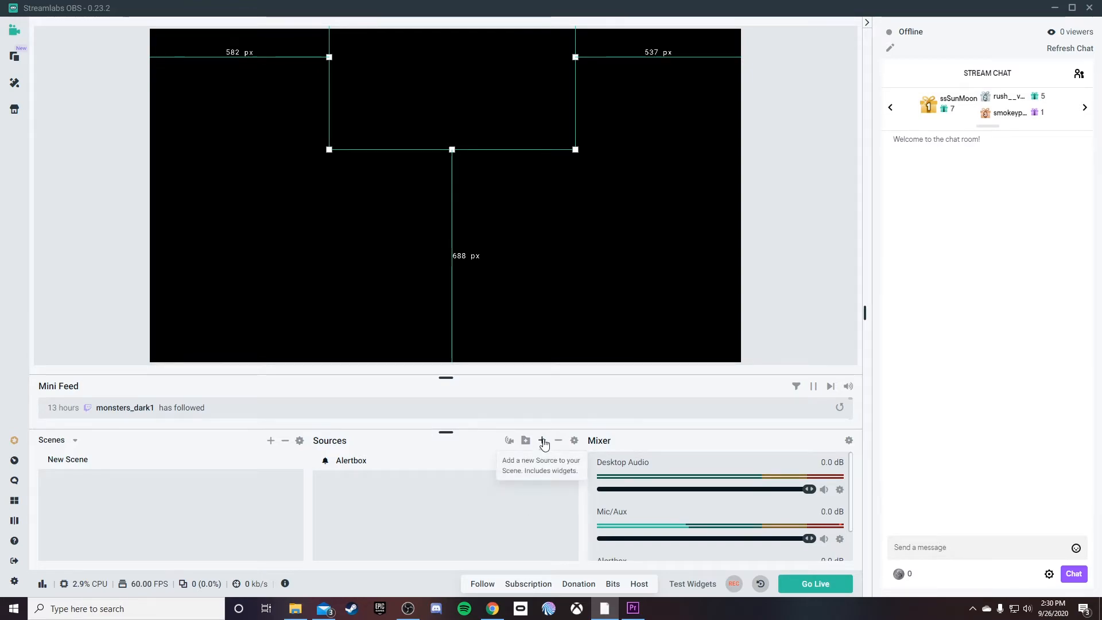
- Browse the available source types, add a Display Capture source with its default name, and close its settings
left_click(542, 440)
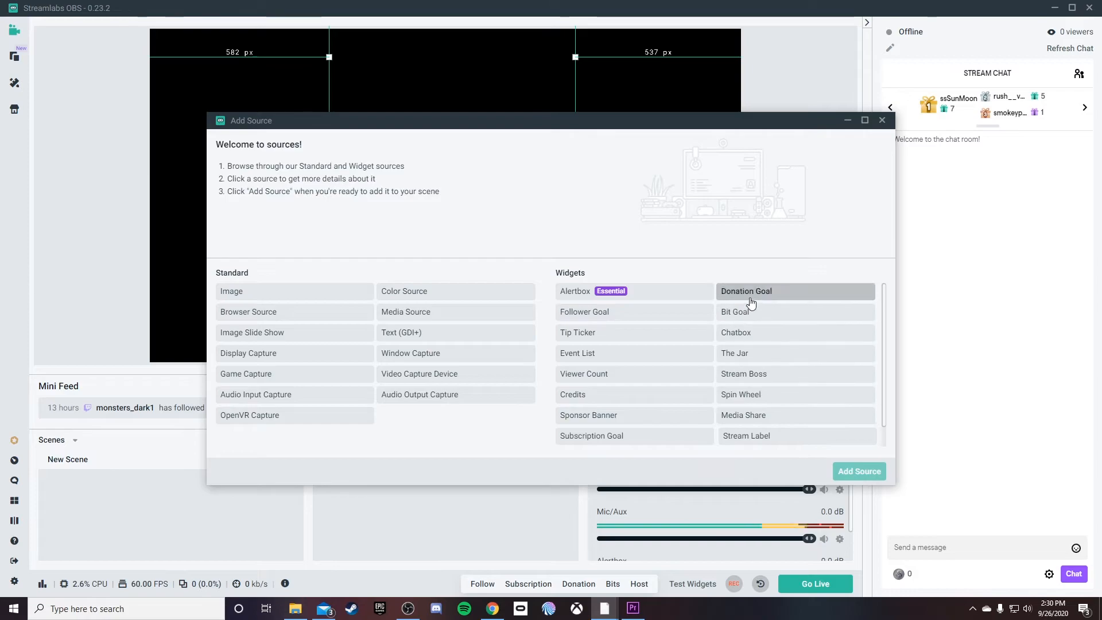
scroll(763, 401, "down", 1)
scroll(659, 436, "up", 1)
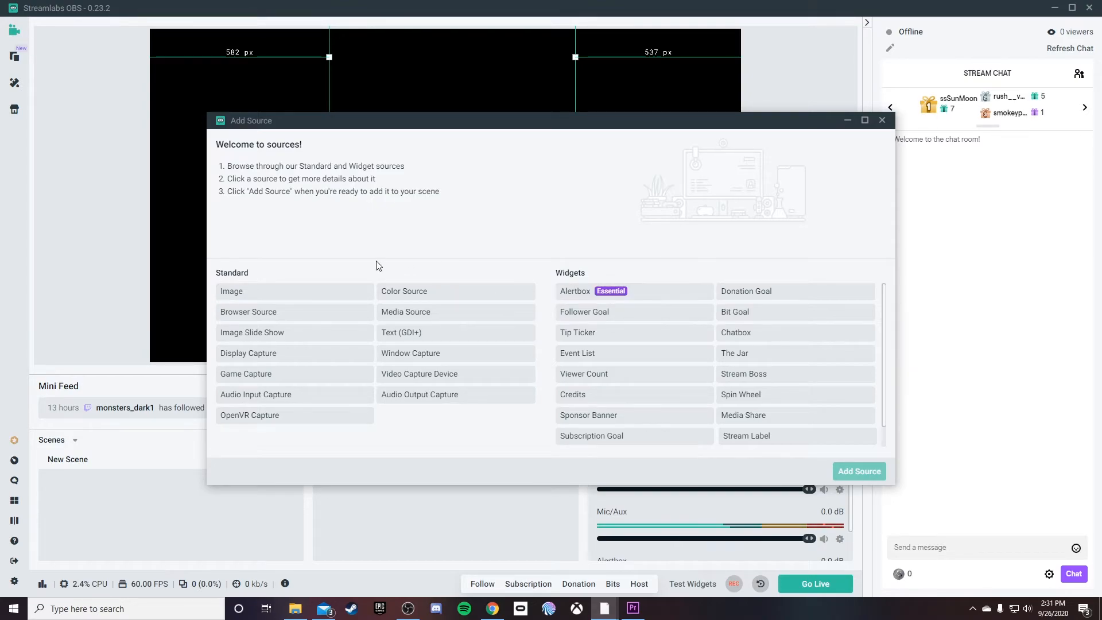
left_click(327, 357)
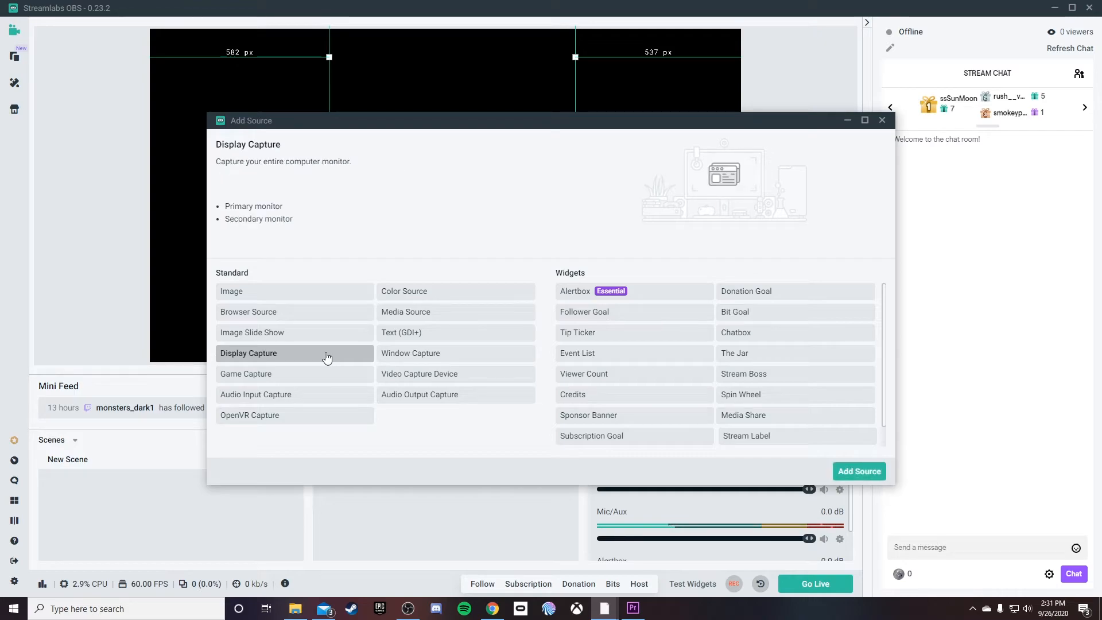
left_click(844, 471)
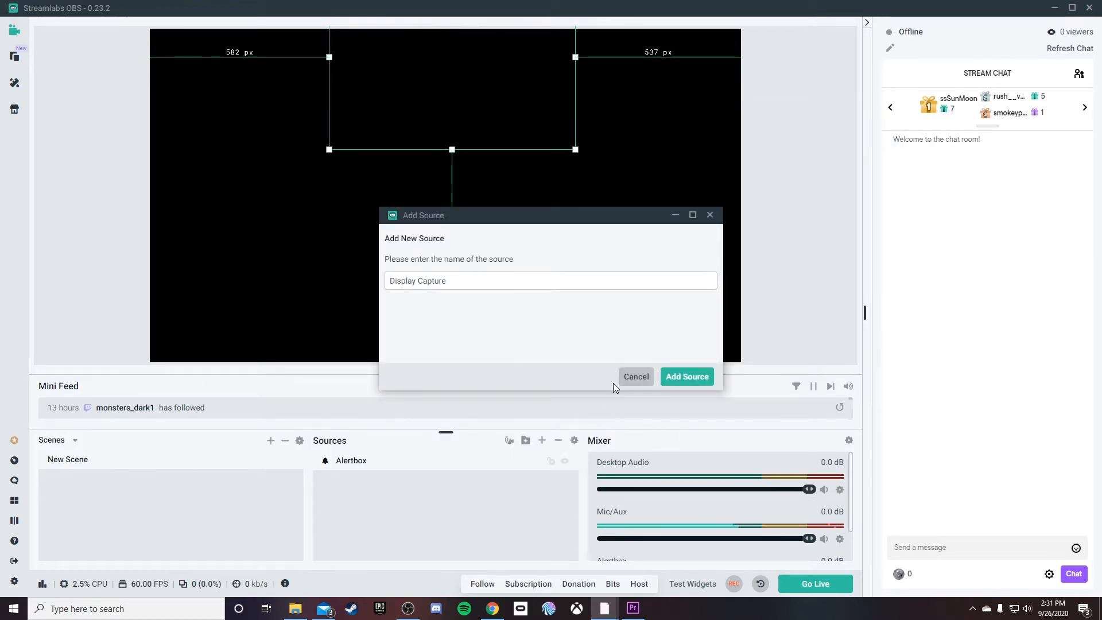
left_click(681, 378)
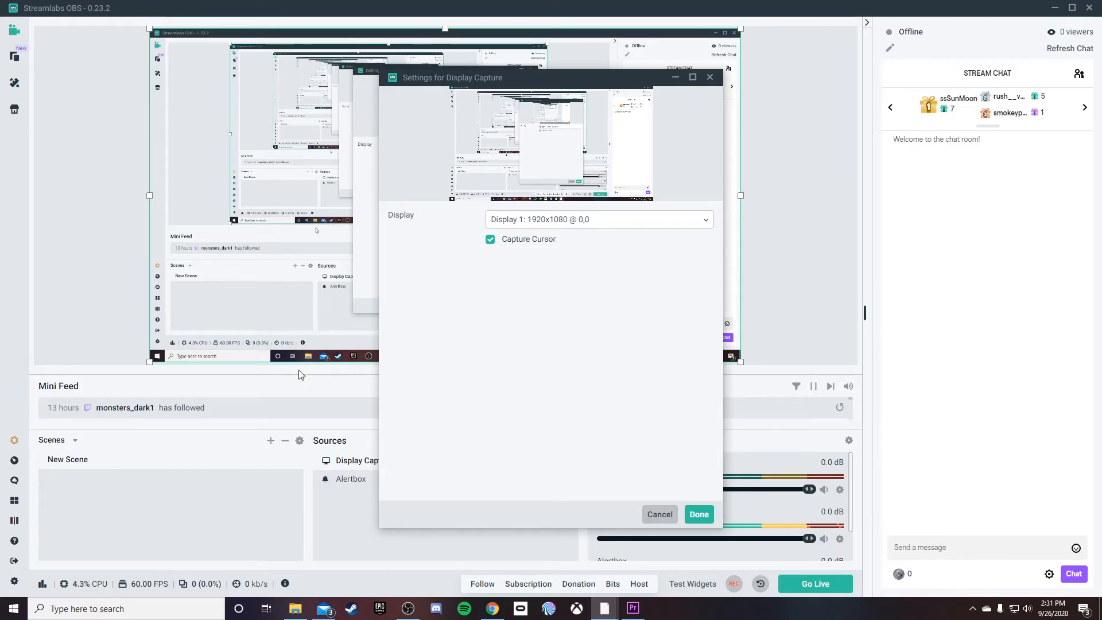
left_click_drag(474, 82, 500, 82)
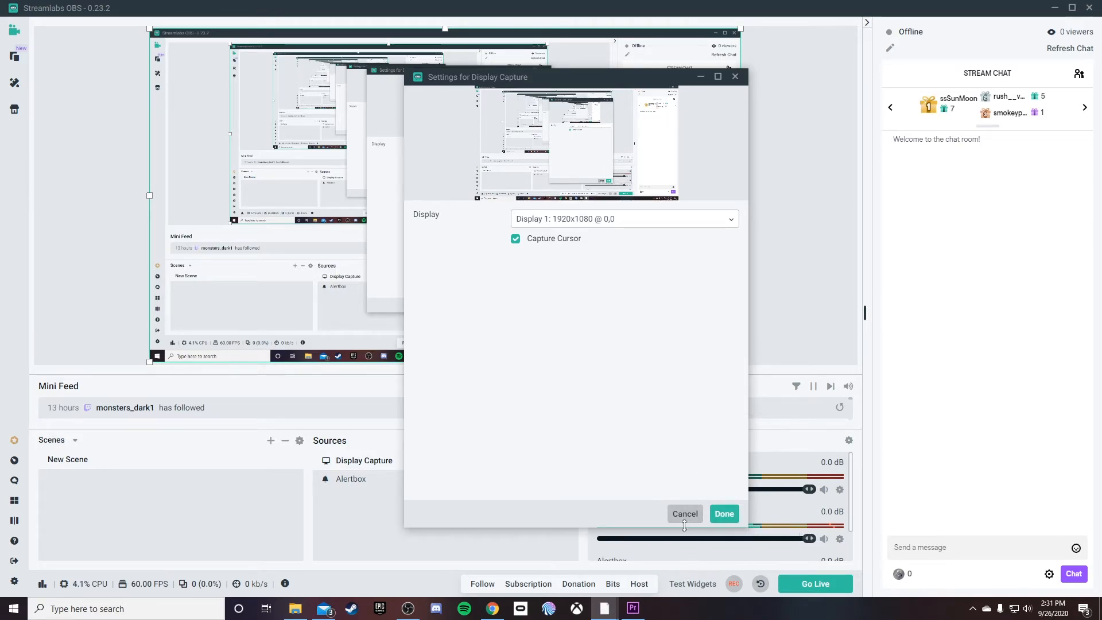
left_click(680, 512)
- Remove the Display Capture source from New Scene and confirm the removal
right_click(500, 462)
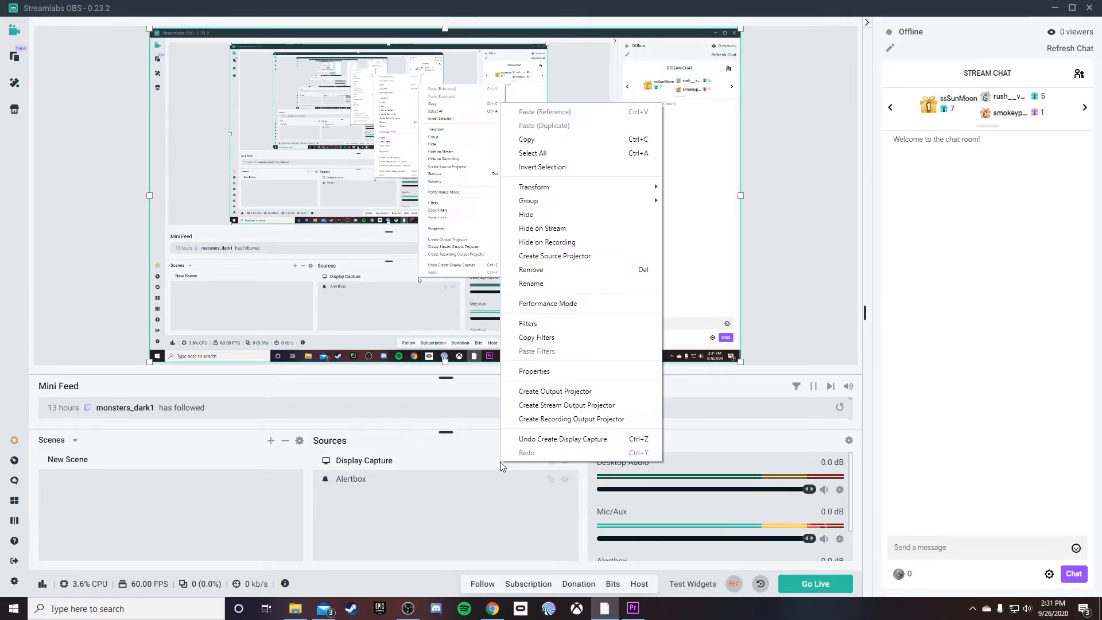
left_click(504, 462)
right_click(508, 459)
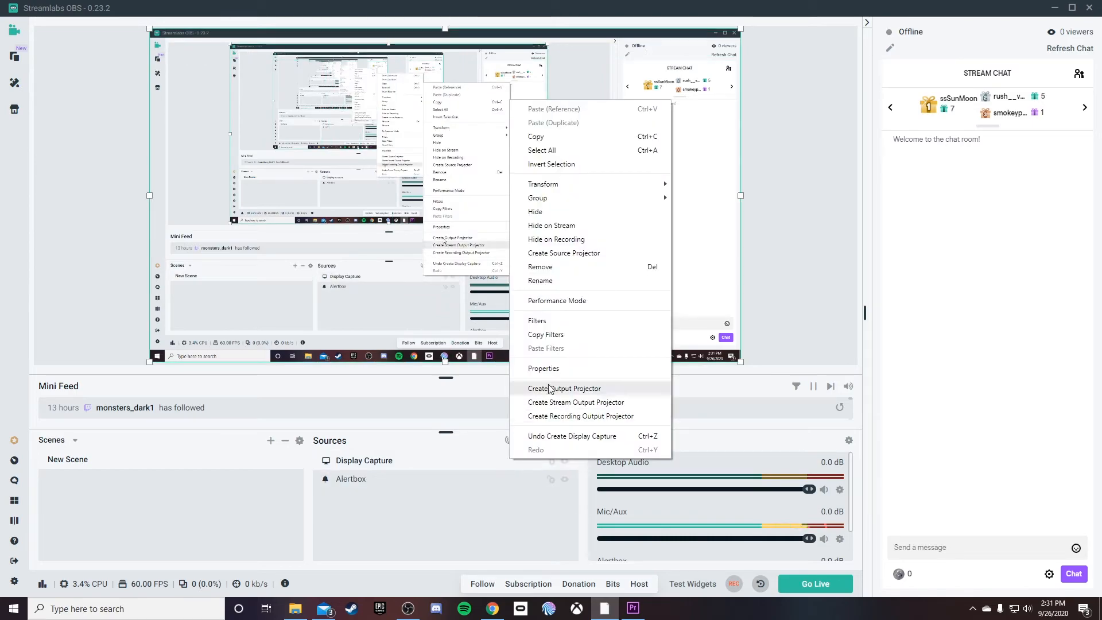
left_click(566, 266)
left_click(584, 305)
- Add a Video Capture Device source with its default name and check the device choices in its settings
left_click(541, 440)
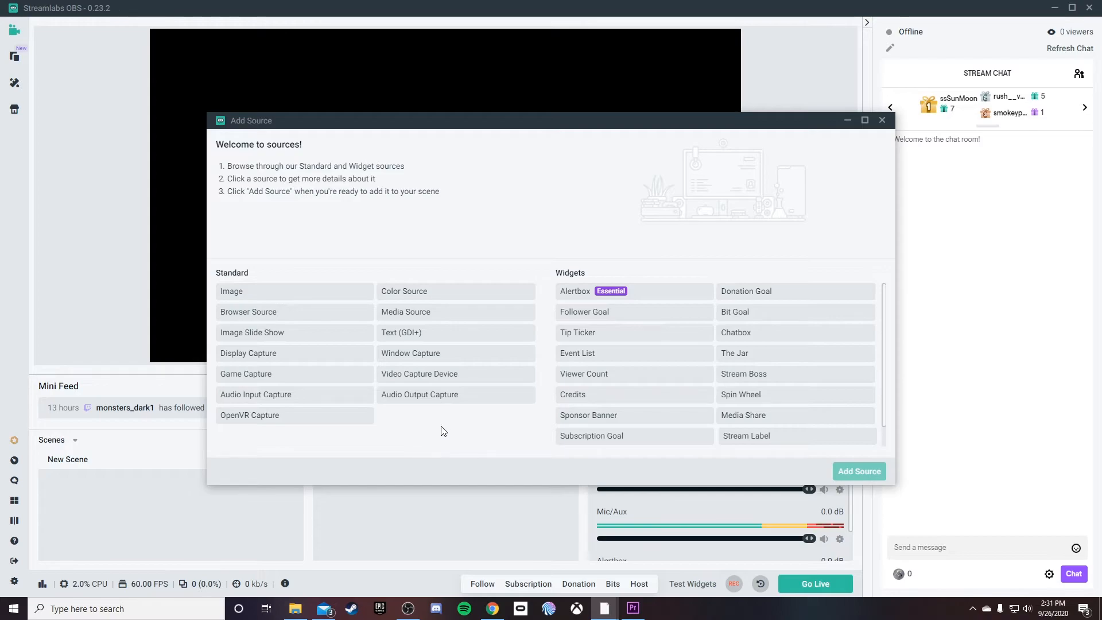
left_click(479, 375)
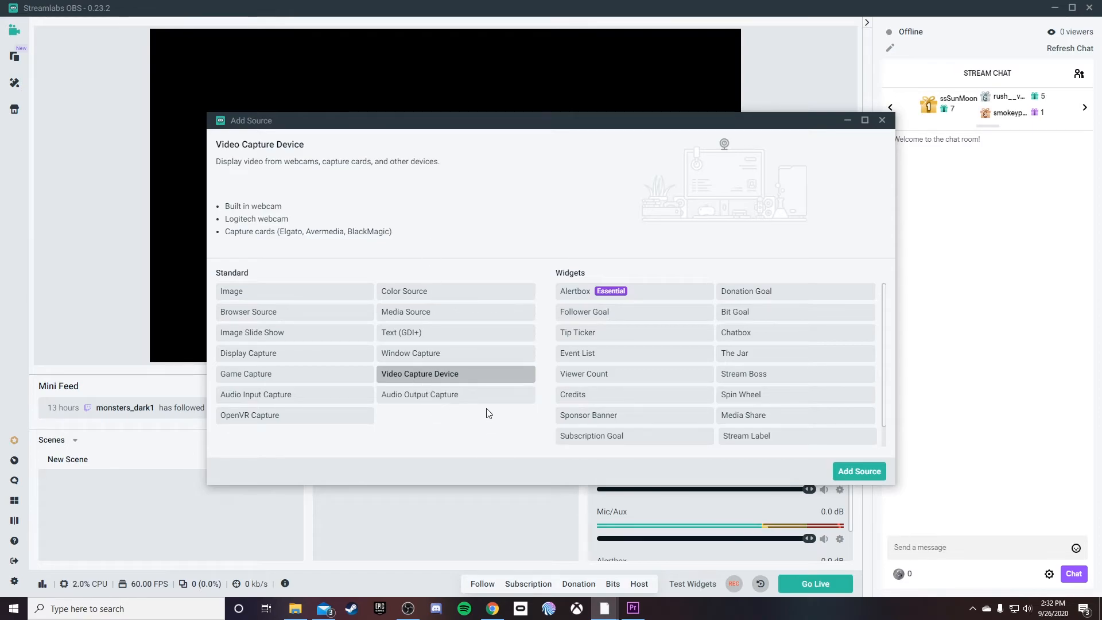
left_click(858, 472)
left_click(692, 385)
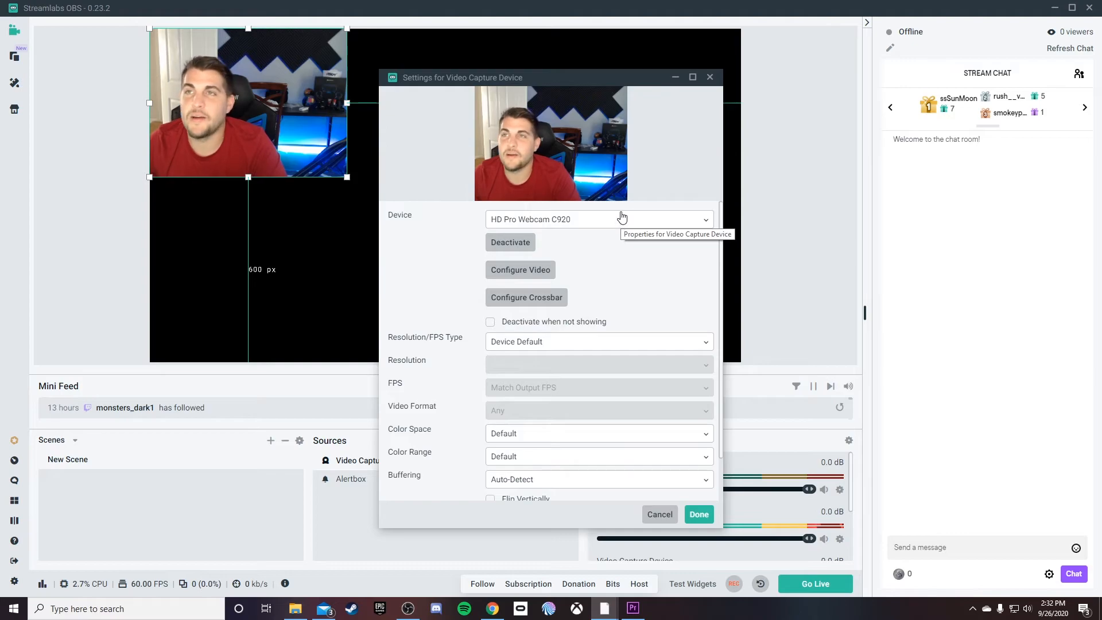
left_click(623, 219)
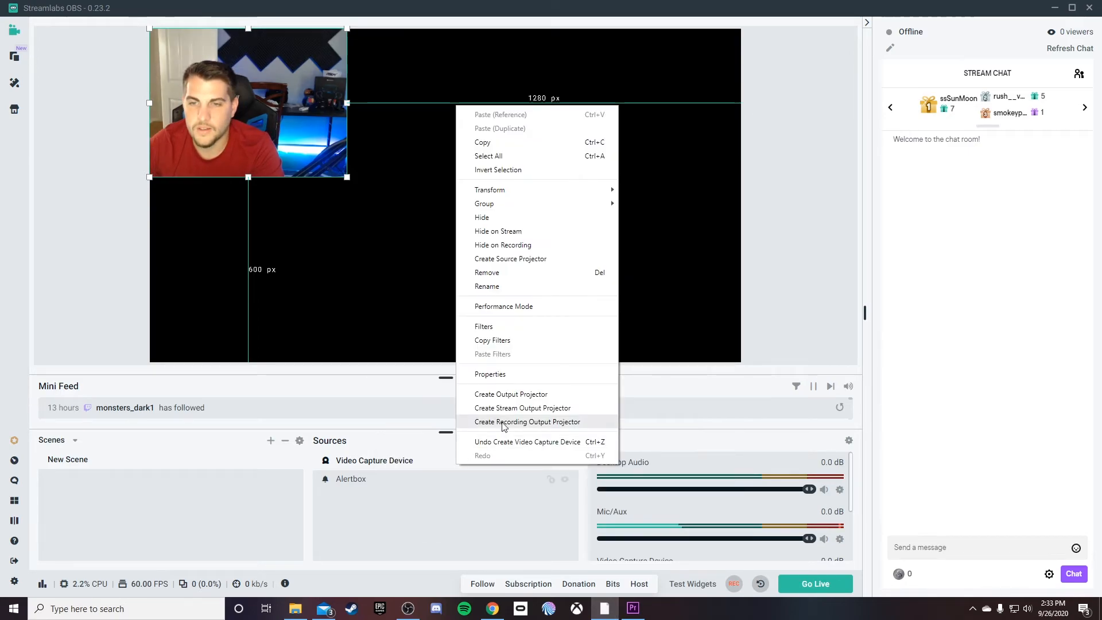
- Remove the Video Capture Device source from New Scene and confirm the removal
left_click(522, 278)
left_click(575, 304)
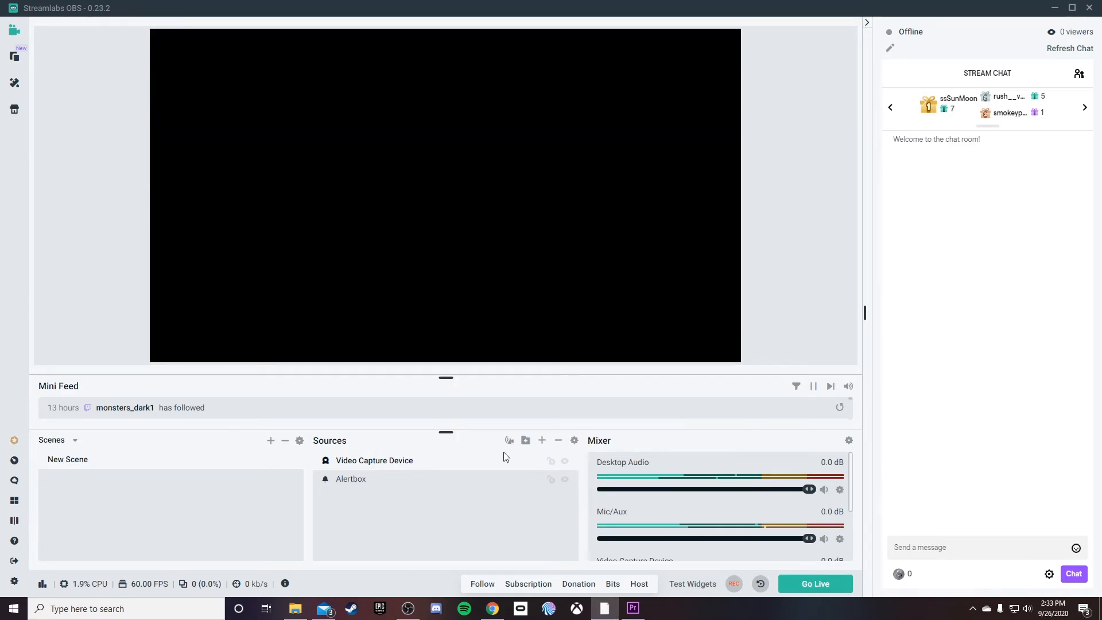
- Compare the audio input and output source types, and add an Audio Input Capture source to New Scene with its default name
left_click(542, 441)
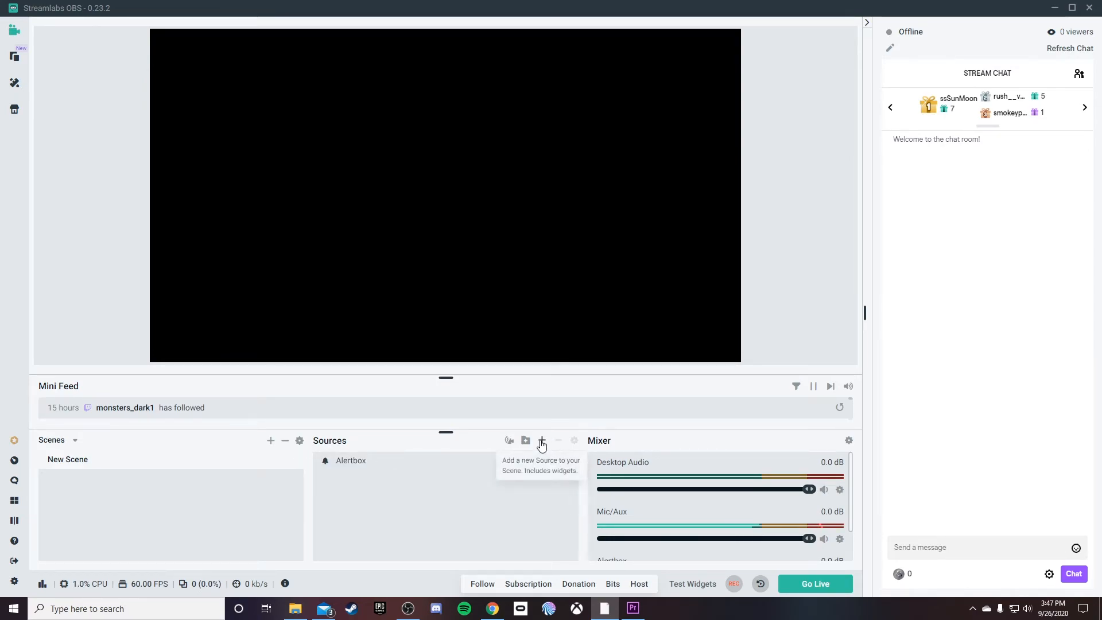
left_click(541, 440)
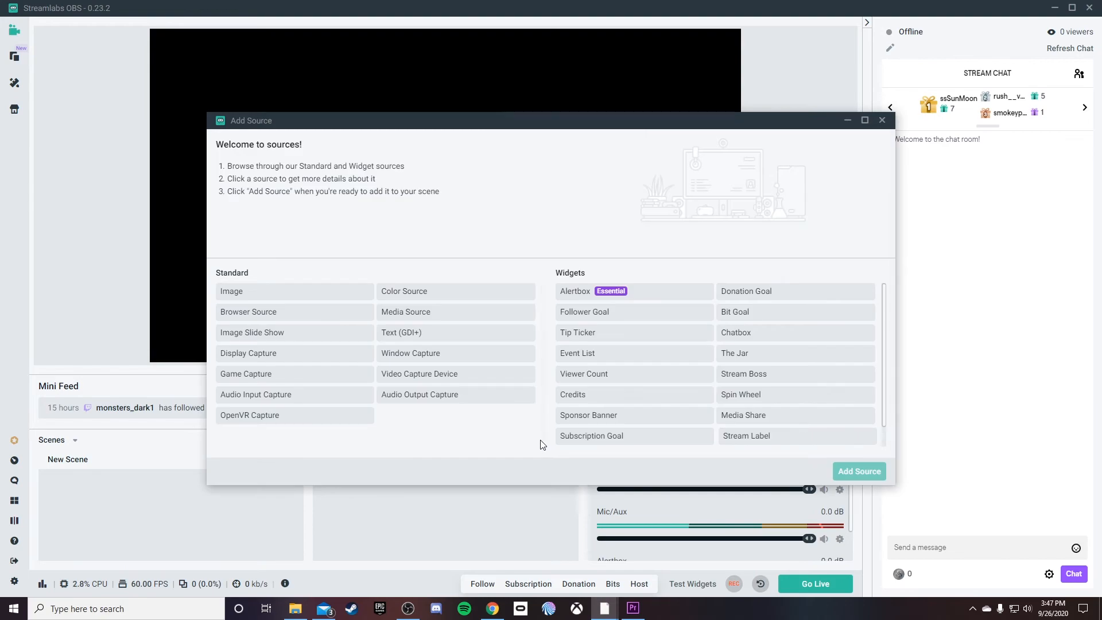
left_click(340, 400)
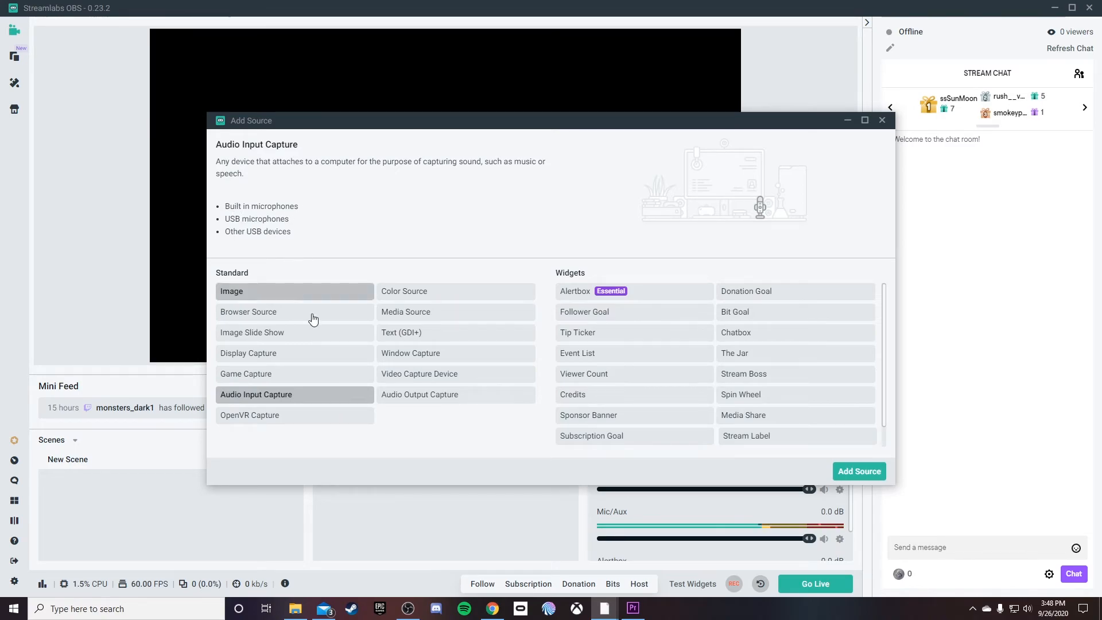
left_click(456, 400)
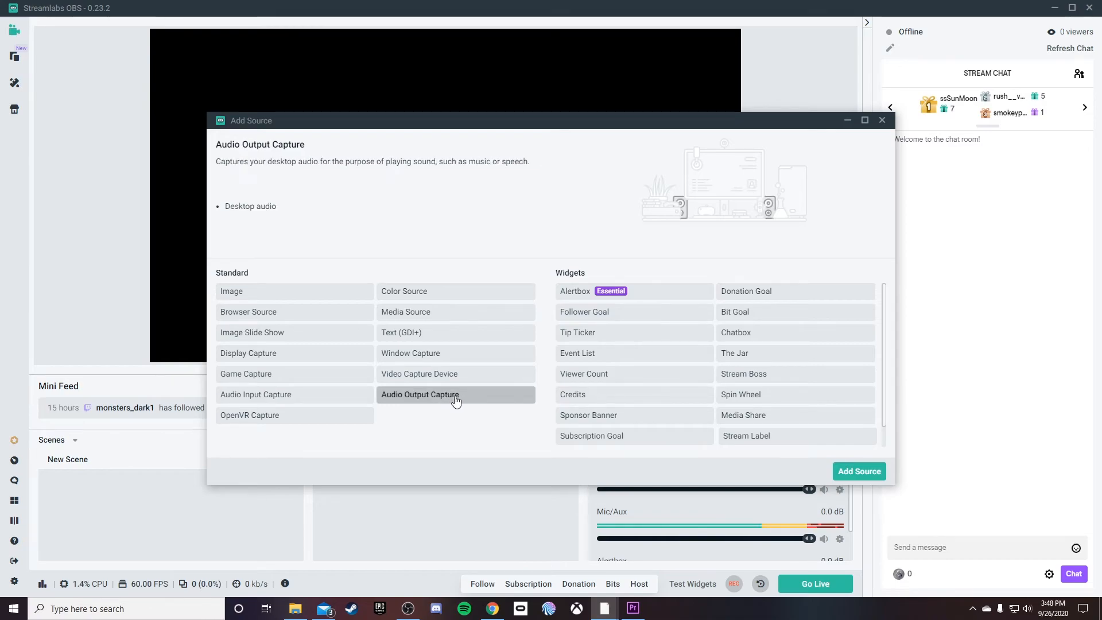
left_click(311, 405)
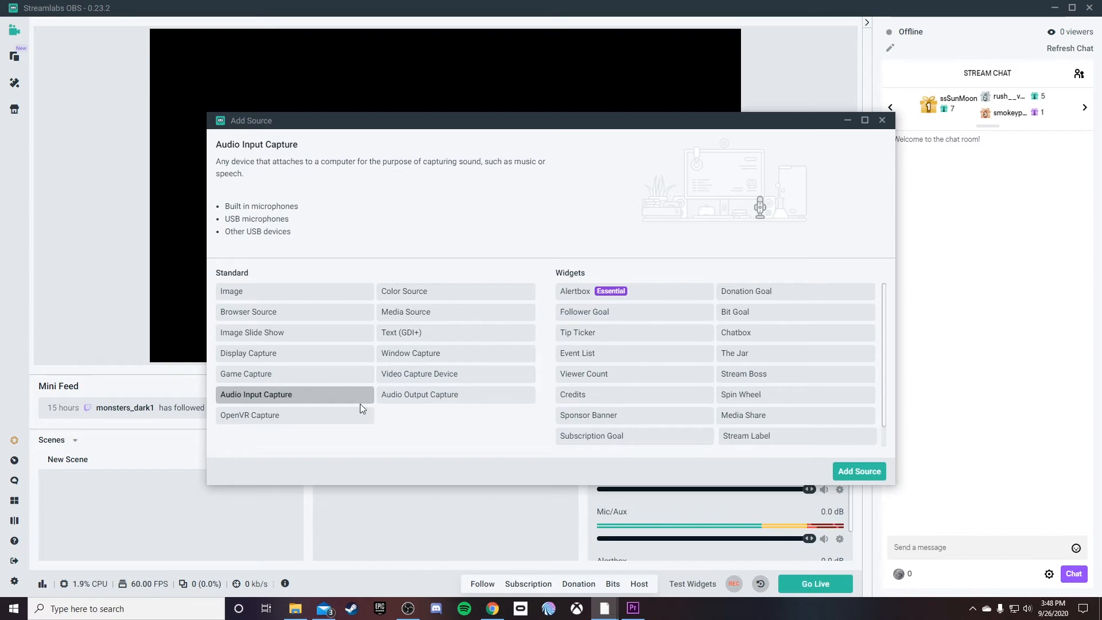
left_click(859, 471)
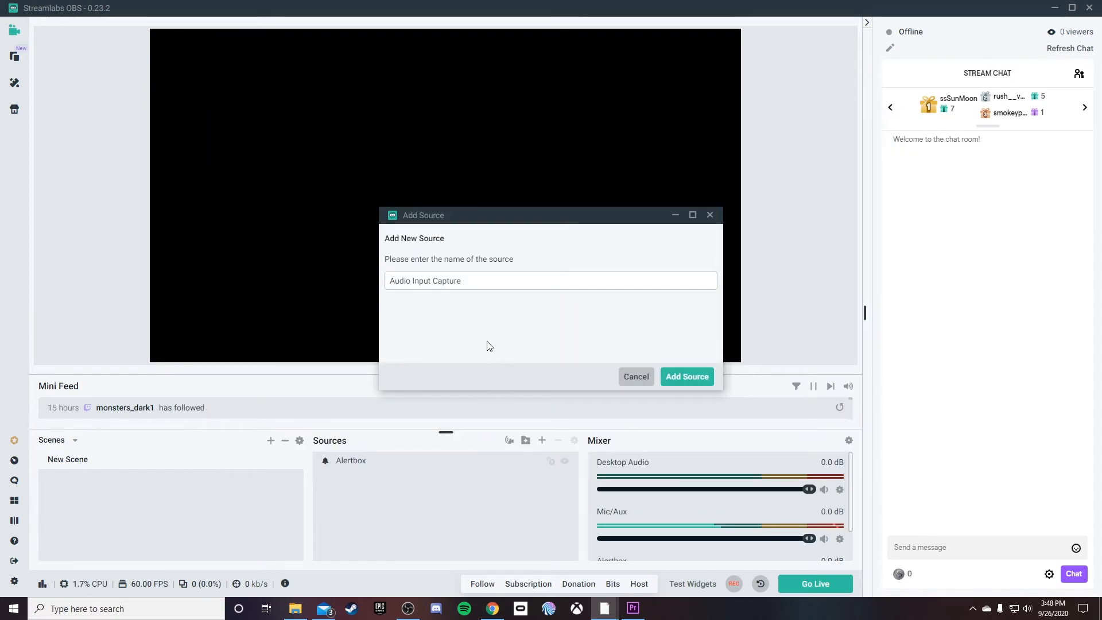
left_click(696, 378)
- Set the Audio Input Capture device to Line (MG-XU) and close its settings
left_click(571, 219)
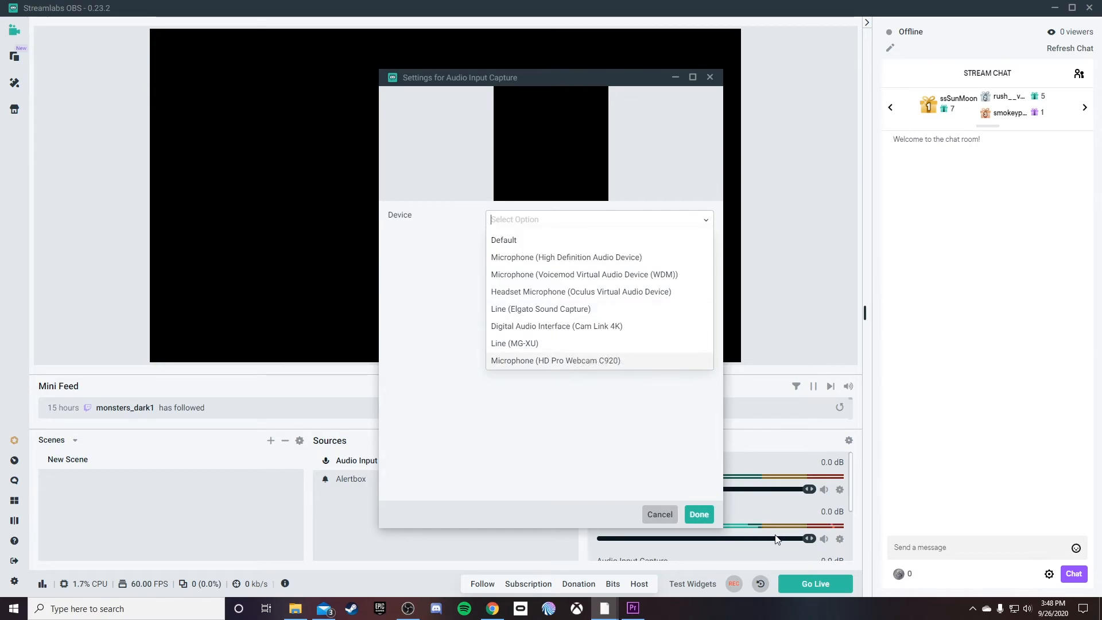
left_click(554, 345)
left_click(699, 515)
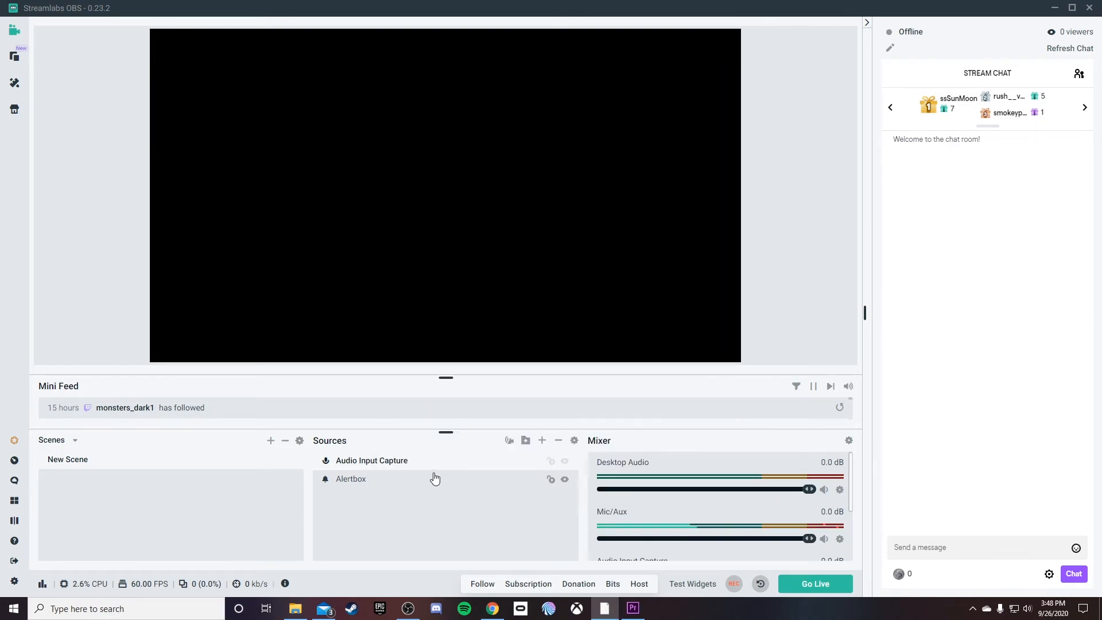
- Add an Audio Output Capture source with its default name, check its device choices, and close its settings
left_click(543, 442)
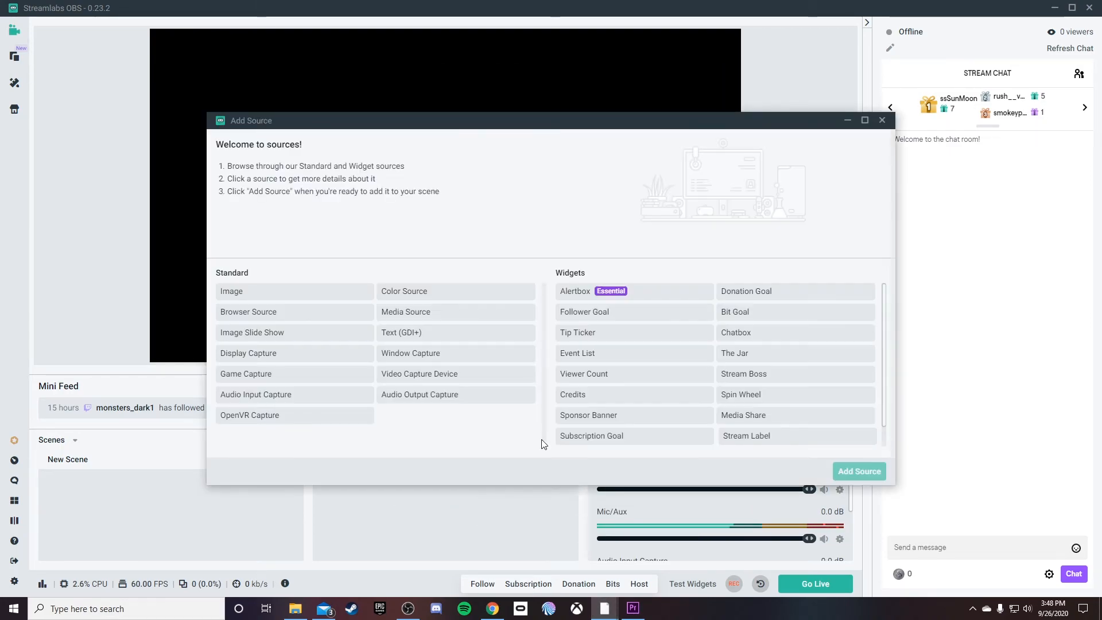
left_click(462, 401)
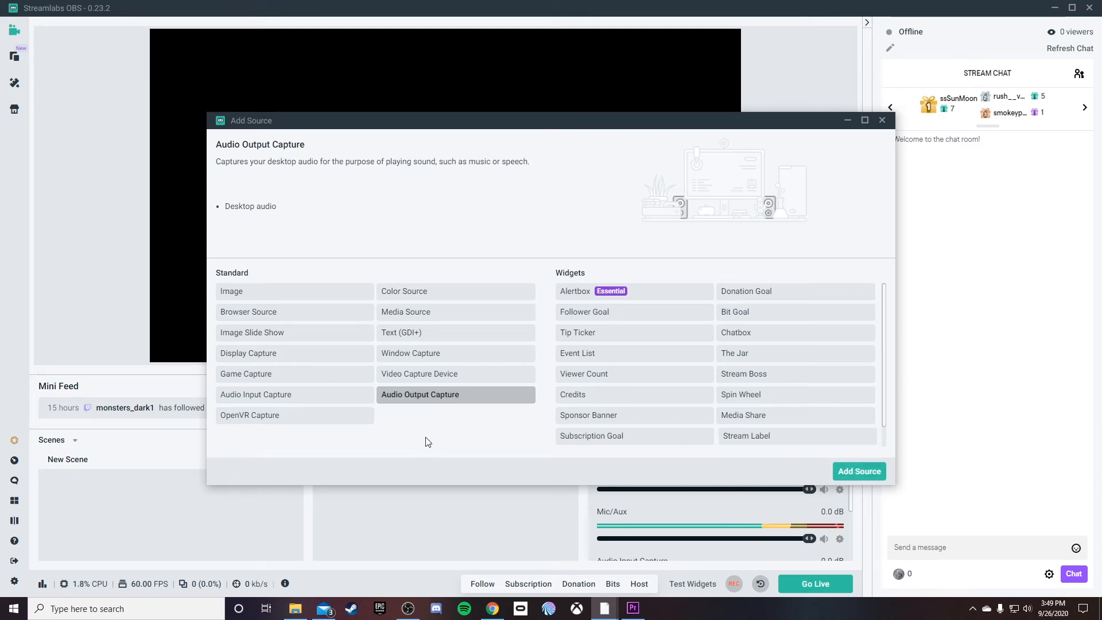
left_click(858, 471)
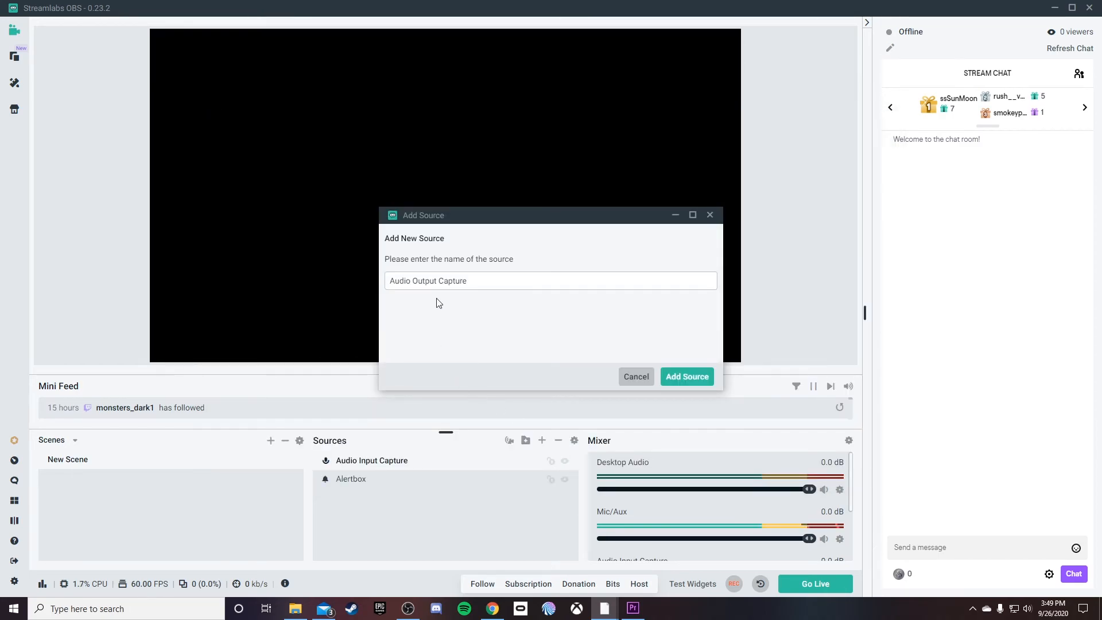
left_click(687, 377)
left_click(594, 224)
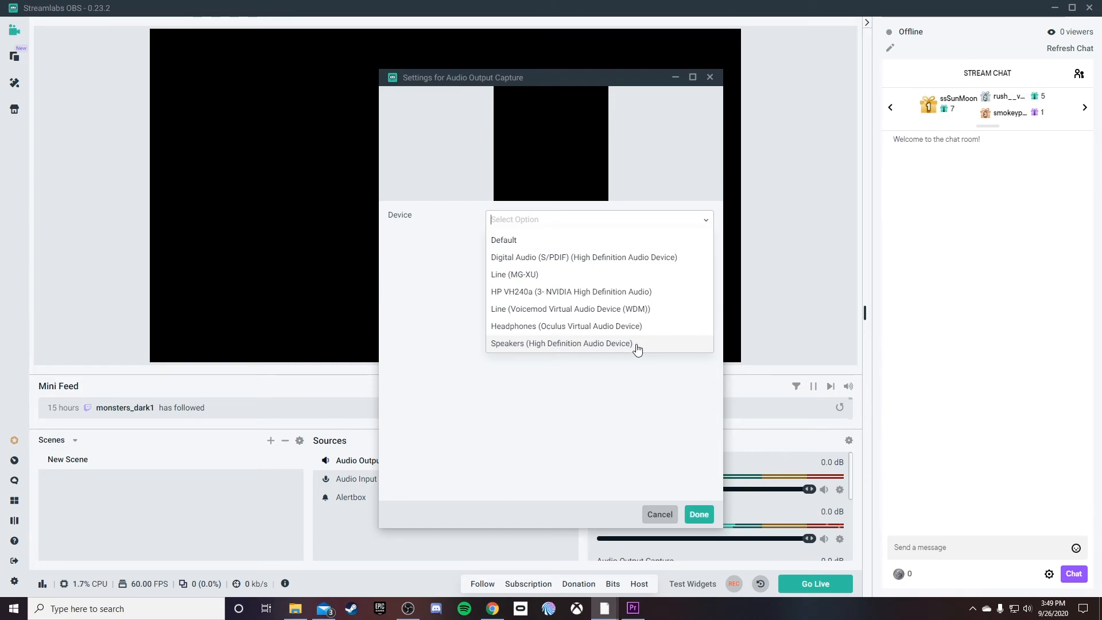
left_click(698, 514)
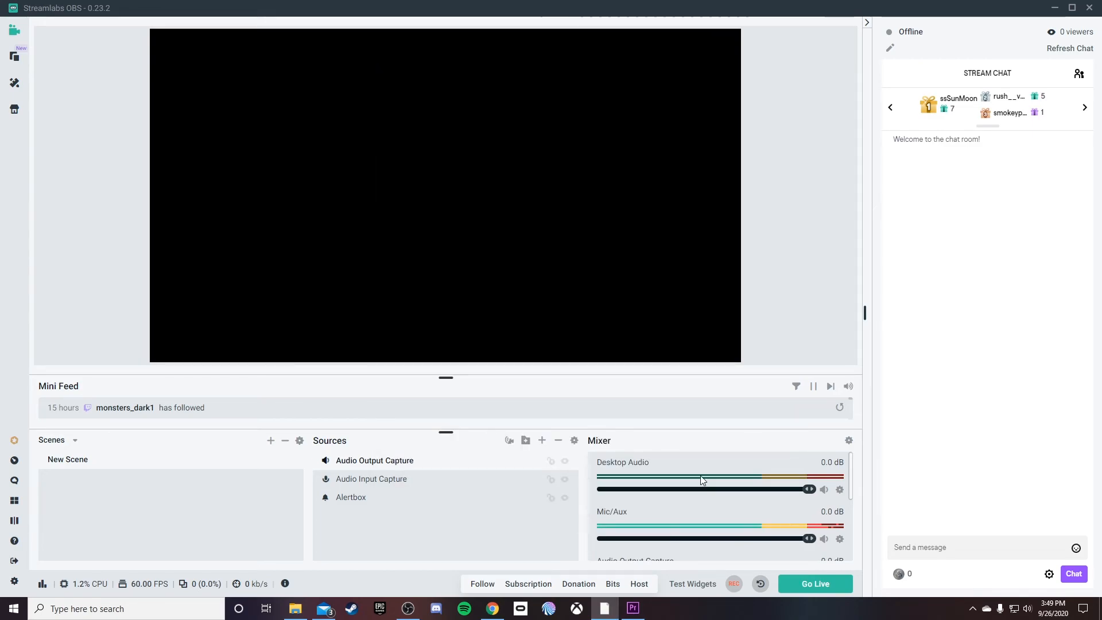
- Review the audio channels in the mixer and lower the Mic/Aux volume to about -7.6 dB
scroll(702, 479, "down", 3)
scroll(671, 511, "up", 3)
scroll(700, 524, "down", 5)
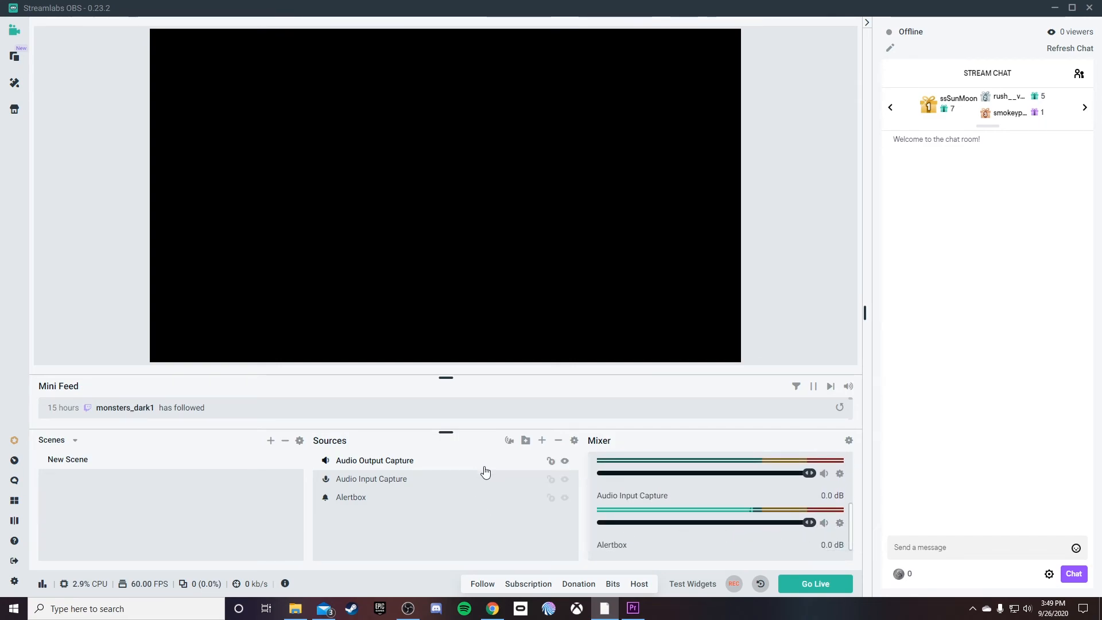
scroll(776, 534, "up", 3)
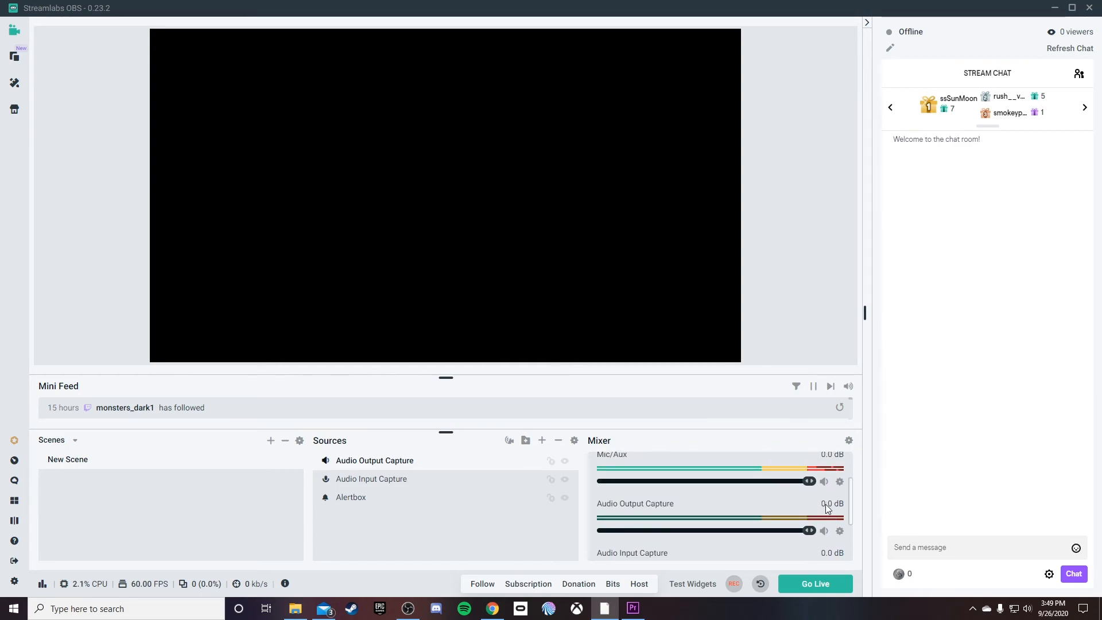
scroll(795, 522, "up", 1)
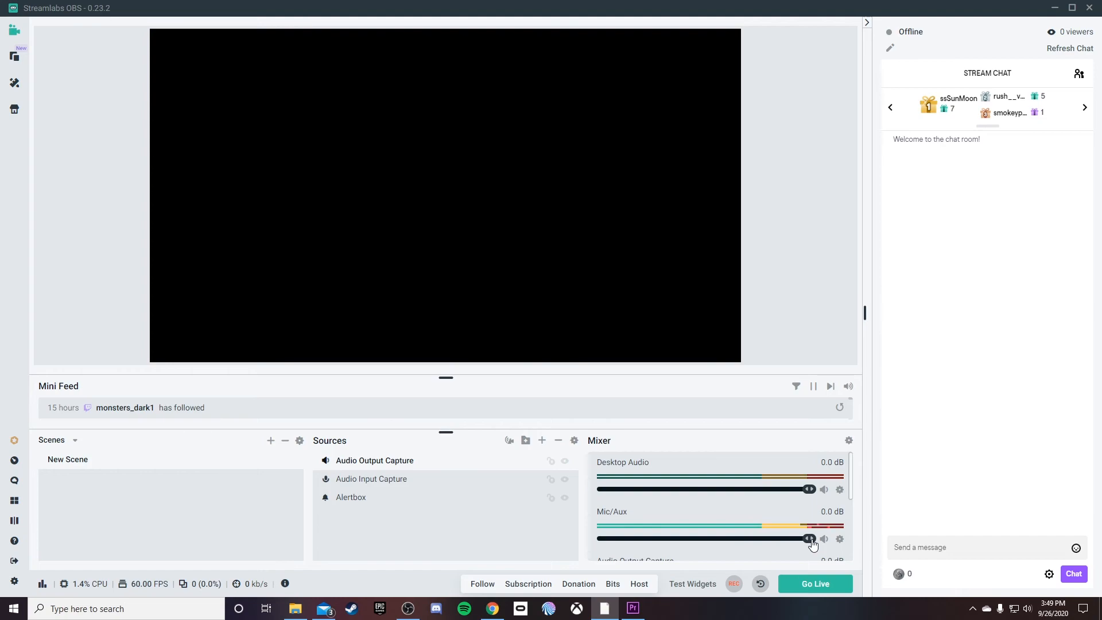
left_click_drag(810, 543, 796, 544)
left_click_drag(765, 545, 763, 545)
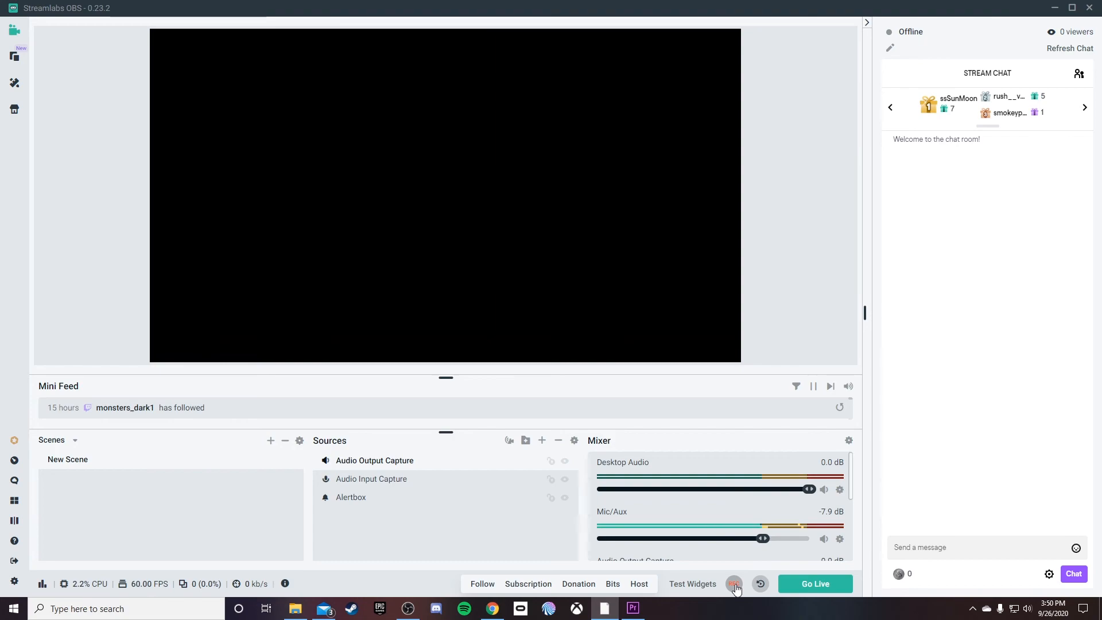
left_click(765, 543)
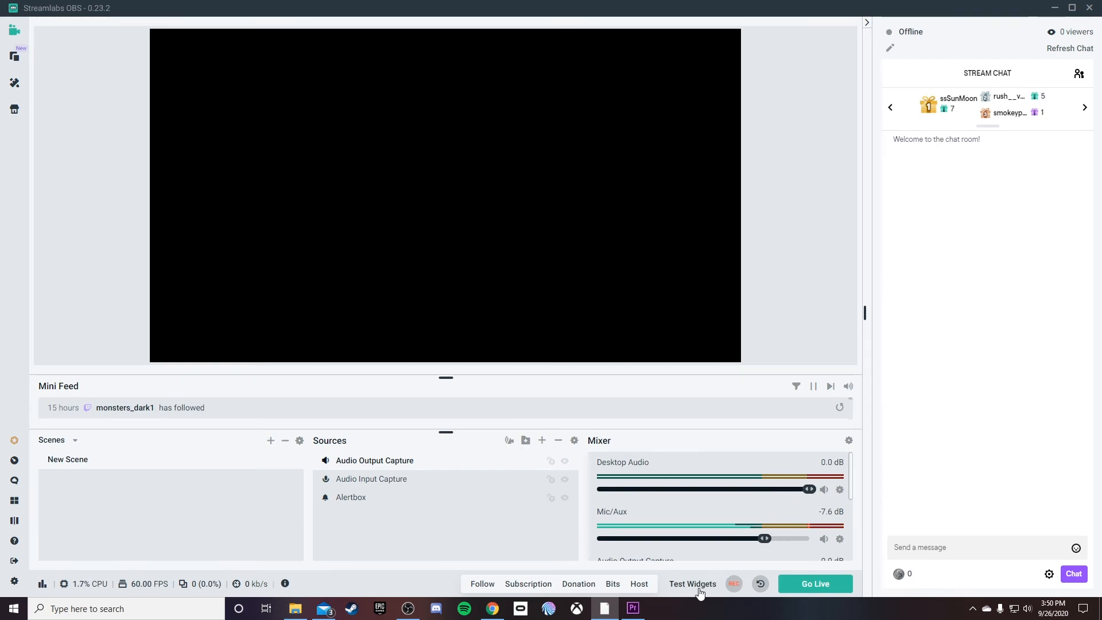
- Trigger a test Follow alert and check the Audio Output Capture level in the mixer
scroll(708, 467, "down", 1)
left_click(482, 583)
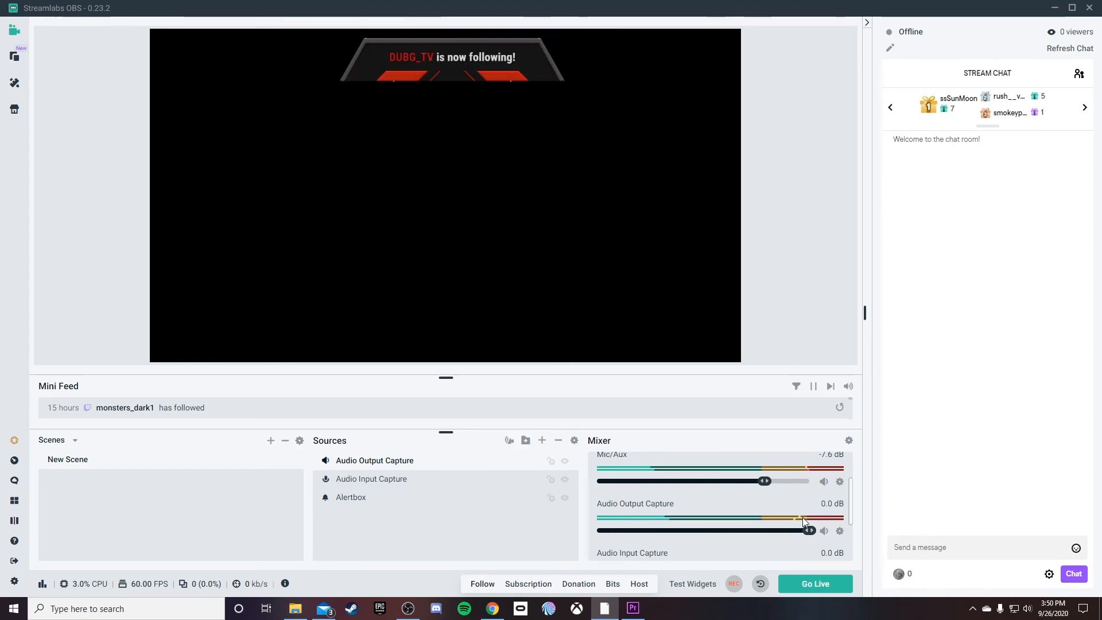
scroll(768, 520, "up", 1)
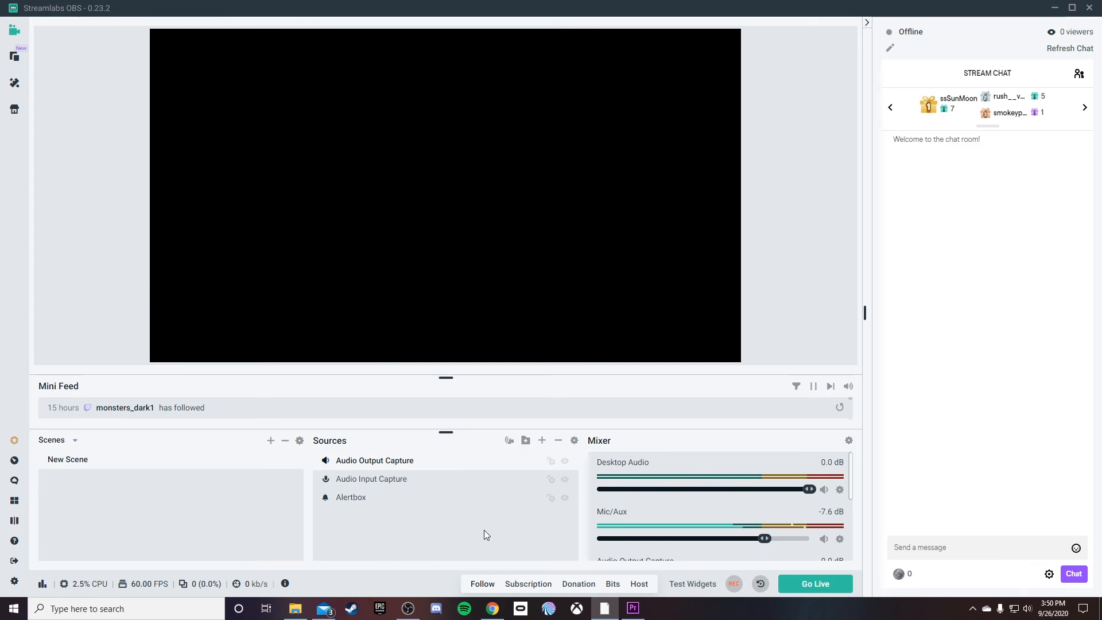
left_click(497, 497)
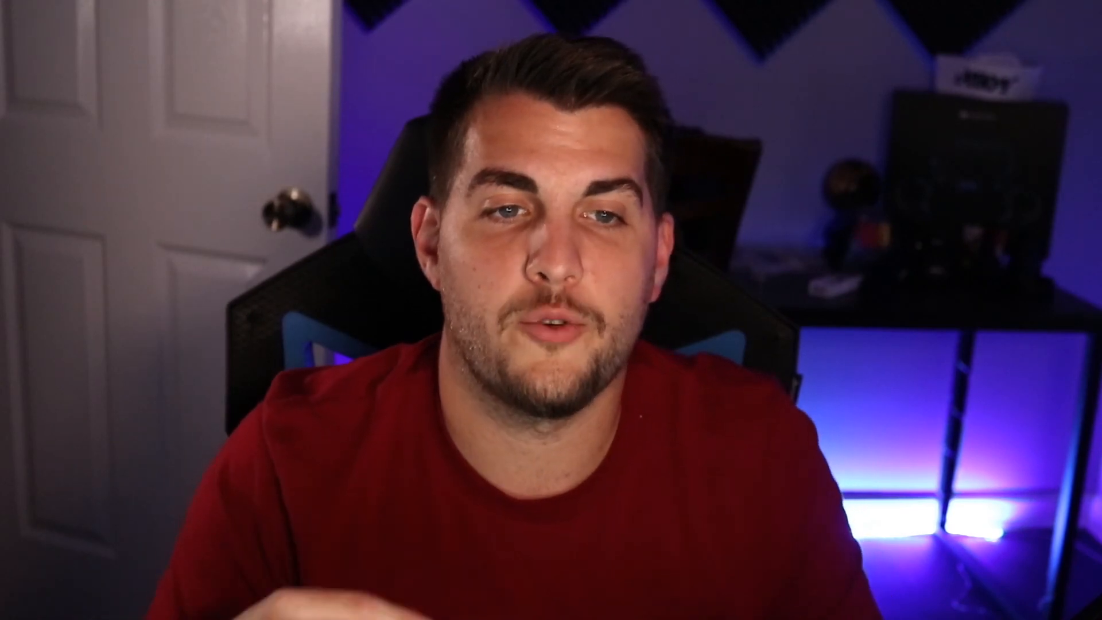